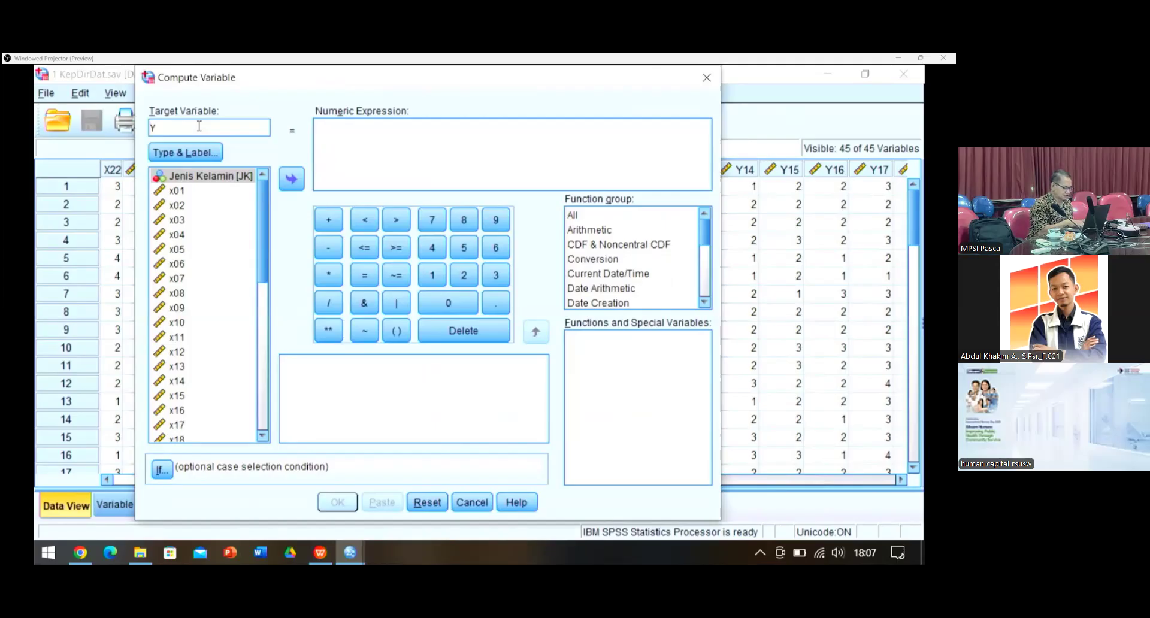
Step: Name the target variable YBel1 and give it the label 'Skor Y Belahan 1'
{"action": "type", "text": "Tot"}
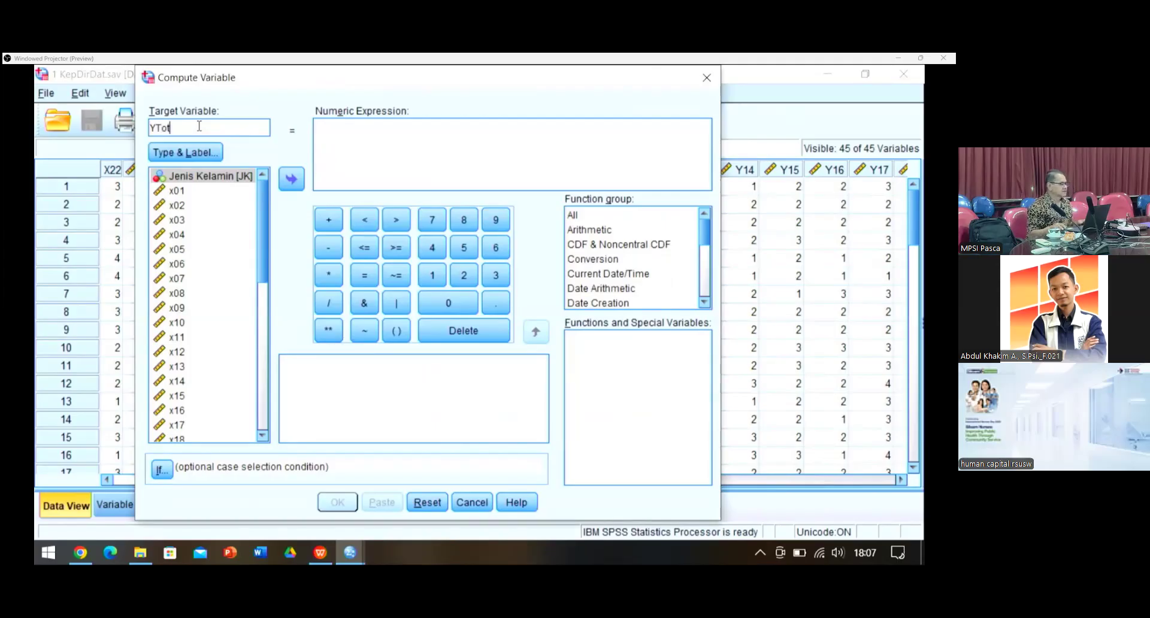
{"action": "key", "text": "BackSpace"}
{"action": "key", "text": "BackSpace"}
{"action": "key", "text": "BackSpace"}
{"action": "type", "text": "Bel1"}
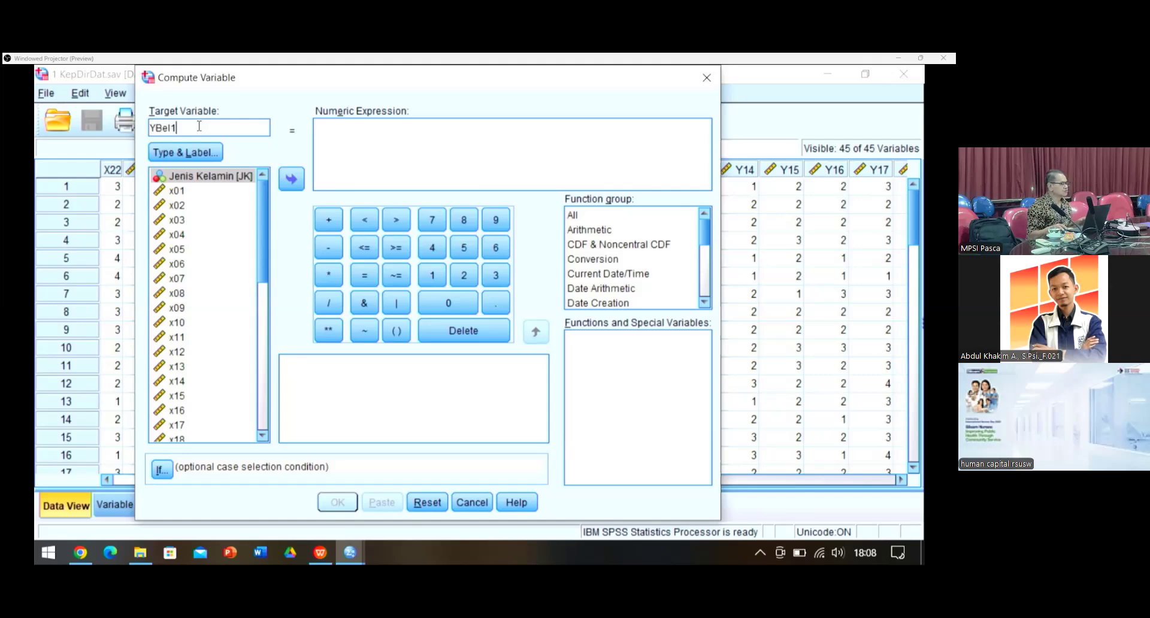
{"action": "left_click", "coordinate": [195, 155]}
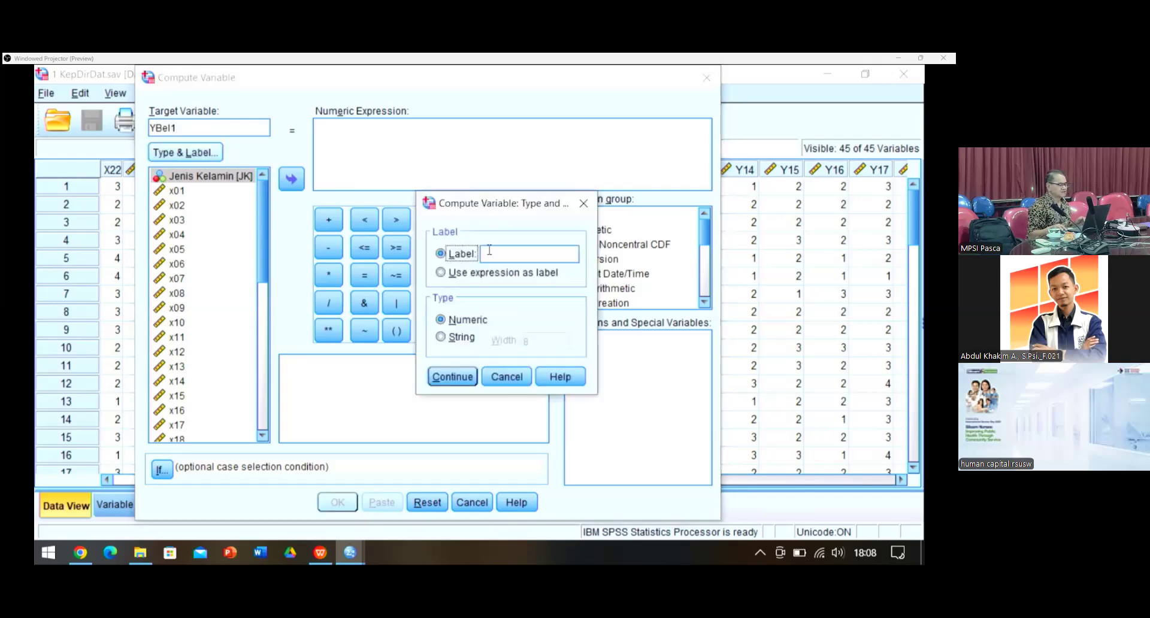
{"action": "left_click", "coordinate": [489, 251]}
{"action": "type", "text": "Sko"}
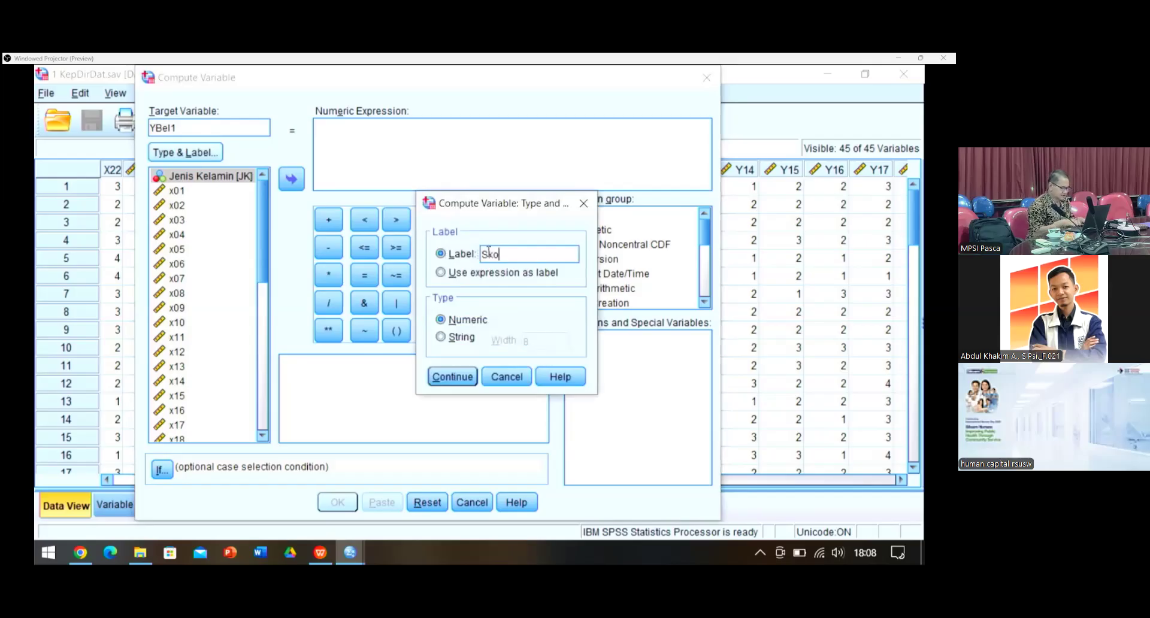
{"action": "type", "text": "r Y B"}
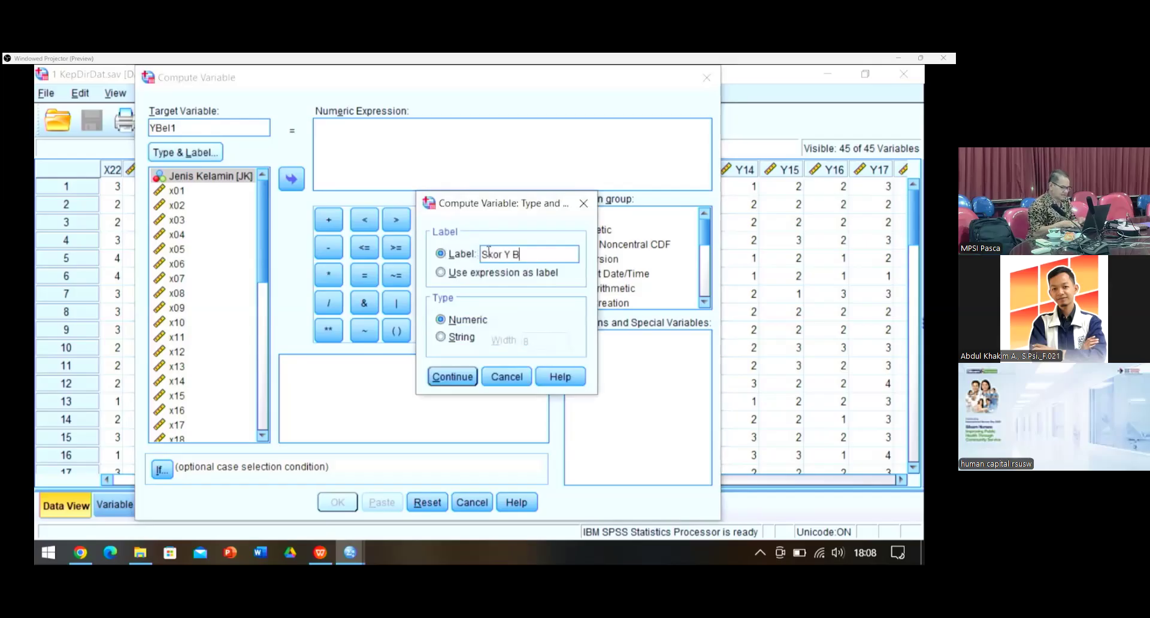
{"action": "type", "text": "elahan 1"}
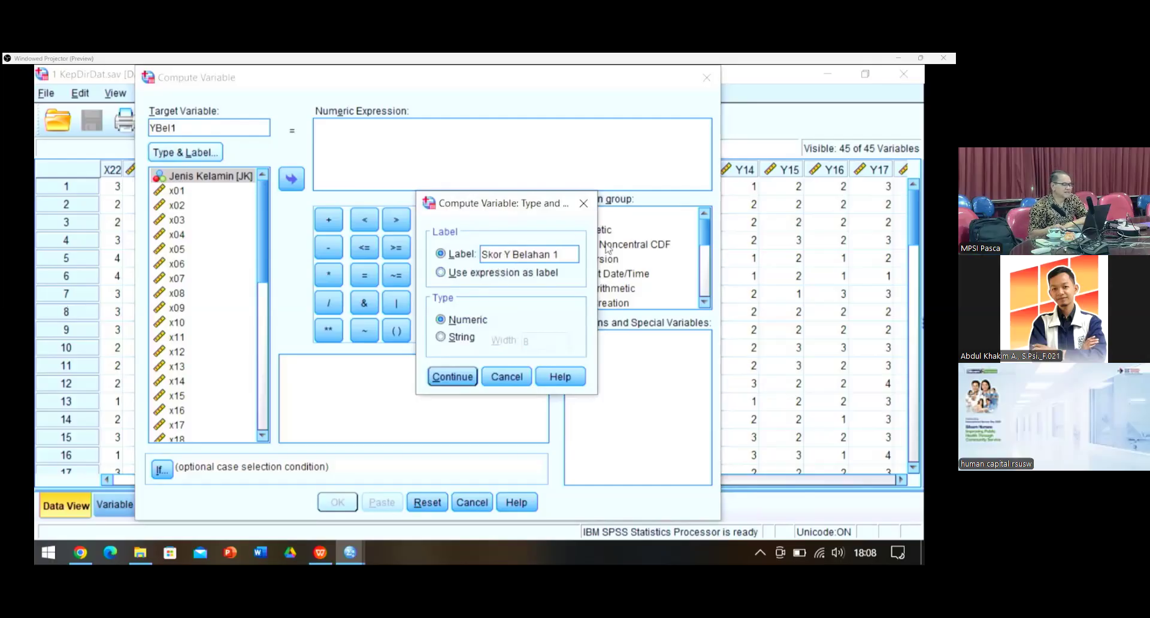
{"action": "left_click", "coordinate": [452, 376]}
Step: Build the start of the expression: Y1 + Y2 + Y3 + Y4 +
{"action": "scroll", "coordinate": [196, 344], "scroll_direction": "down", "scroll_amount": 5}
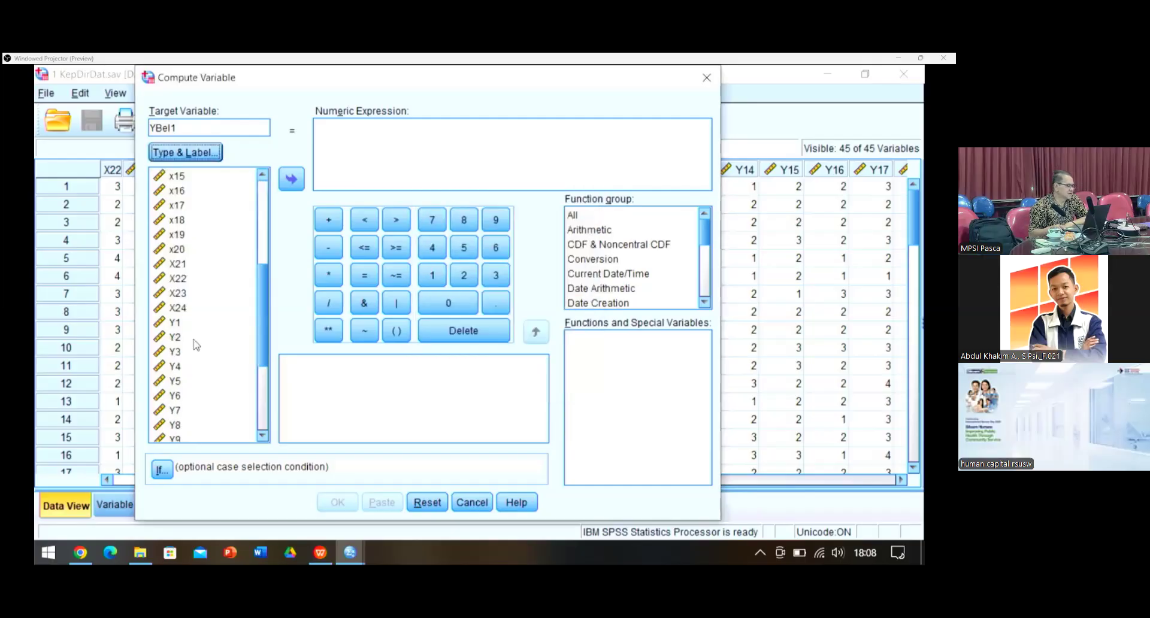
{"action": "scroll", "coordinate": [196, 344], "scroll_direction": "down", "scroll_amount": 3}
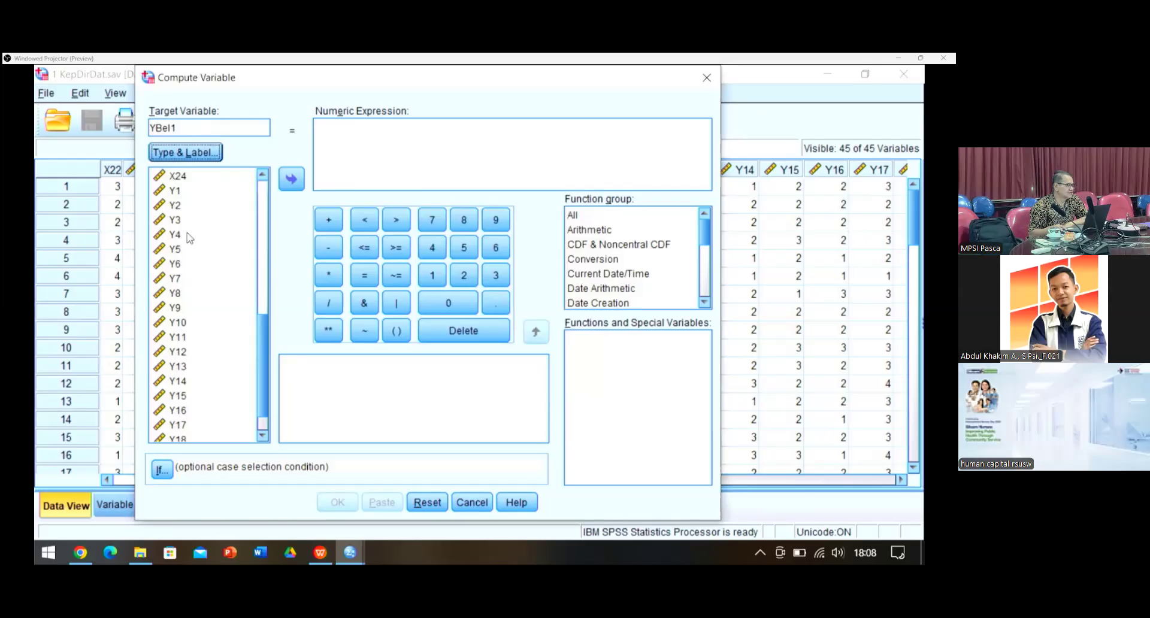
{"action": "left_click", "coordinate": [173, 192]}
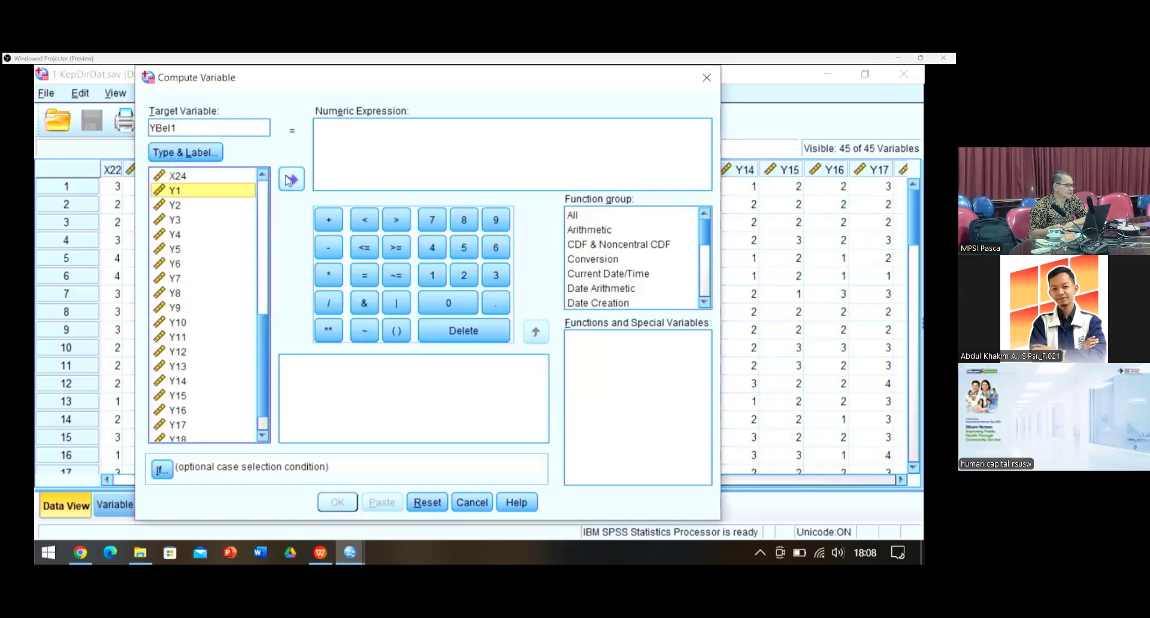
{"action": "left_click", "coordinate": [290, 180]}
{"action": "left_click", "coordinate": [331, 216]}
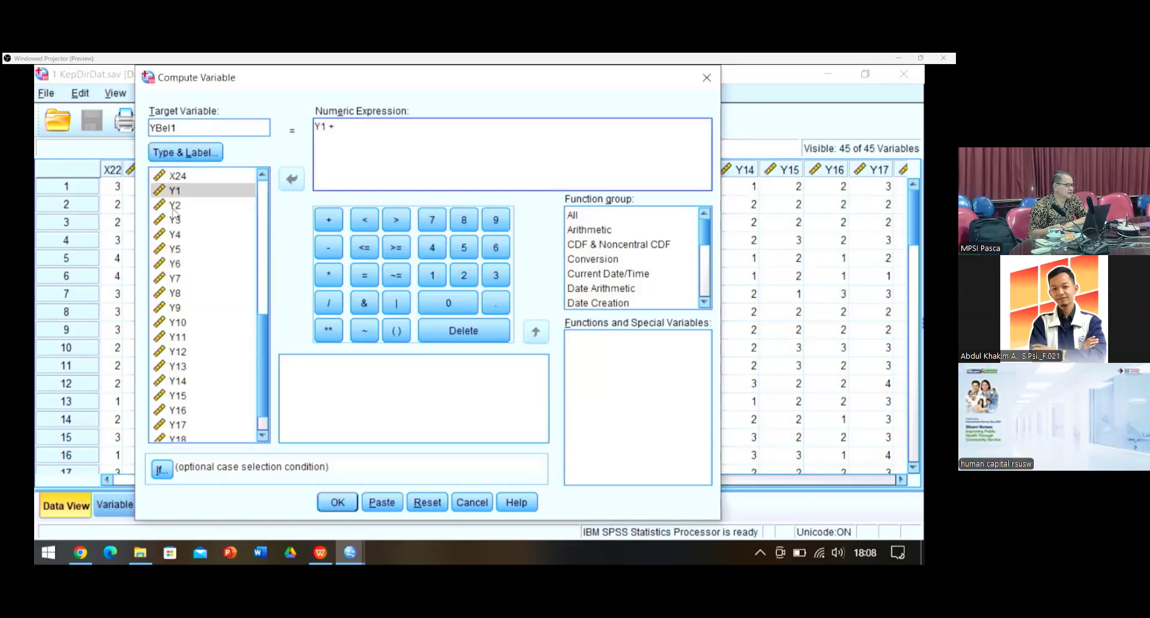
{"action": "left_click", "coordinate": [174, 206]}
{"action": "left_click", "coordinate": [293, 179]}
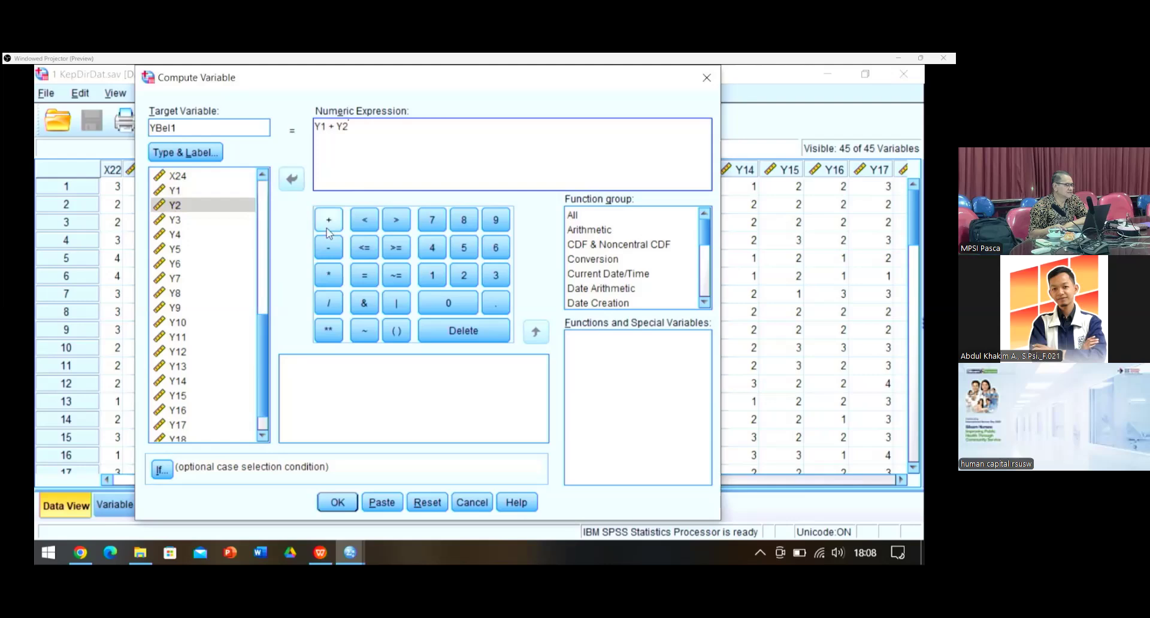
{"action": "left_click", "coordinate": [329, 229]}
{"action": "left_click", "coordinate": [243, 220]}
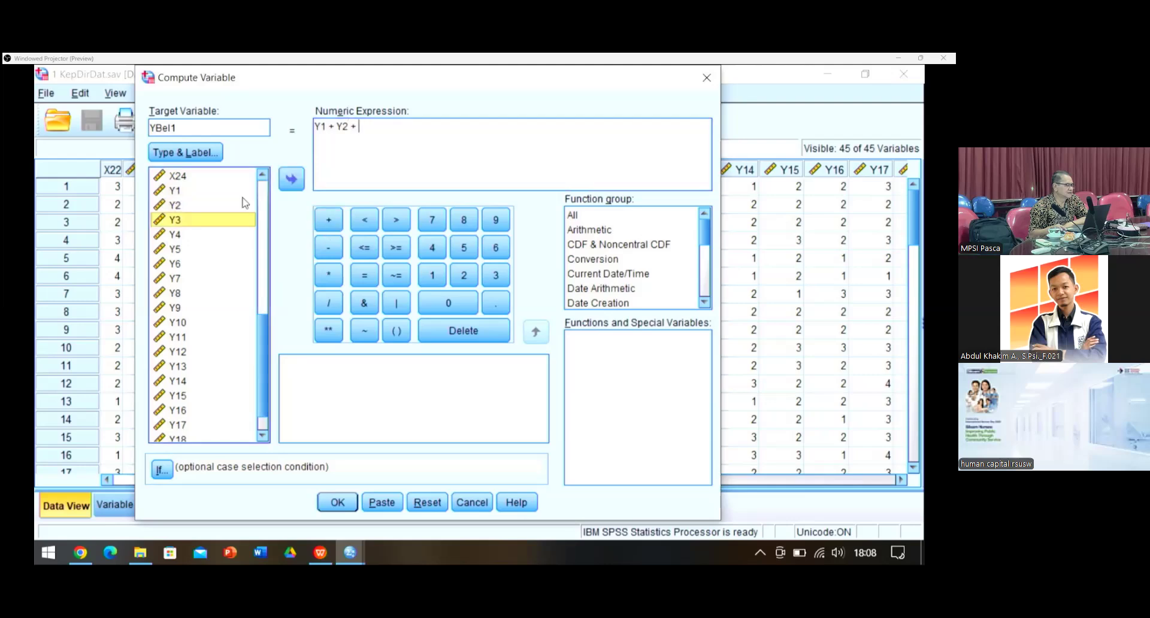
{"action": "left_click", "coordinate": [292, 178]}
{"action": "left_click", "coordinate": [328, 219]}
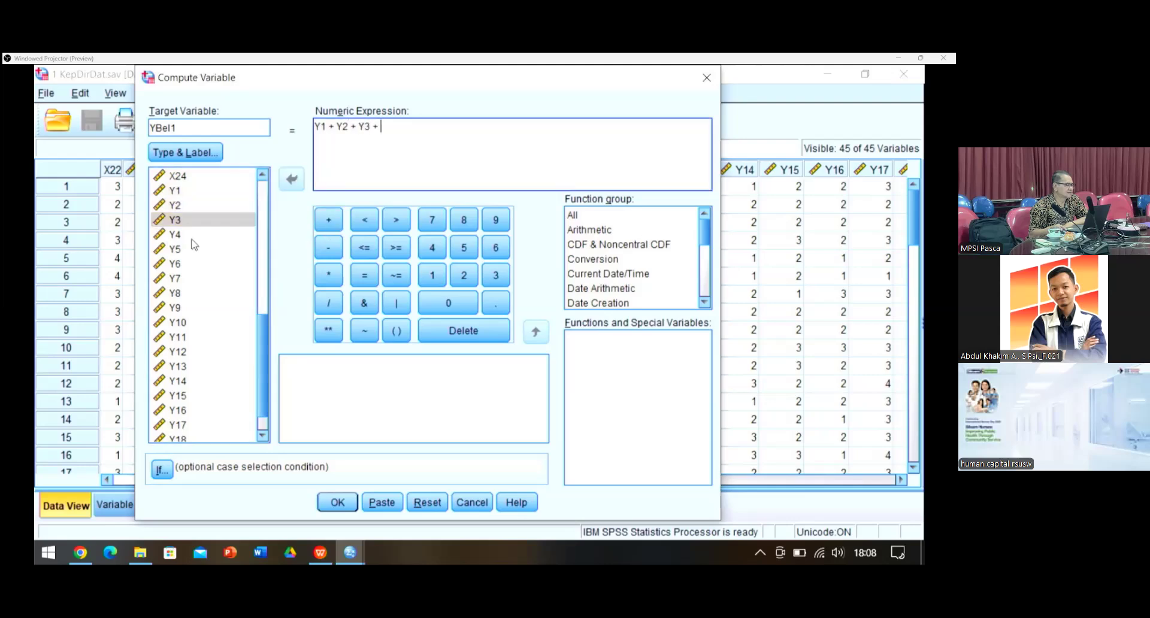
{"action": "left_click", "coordinate": [190, 235]}
{"action": "left_click", "coordinate": [297, 186]}
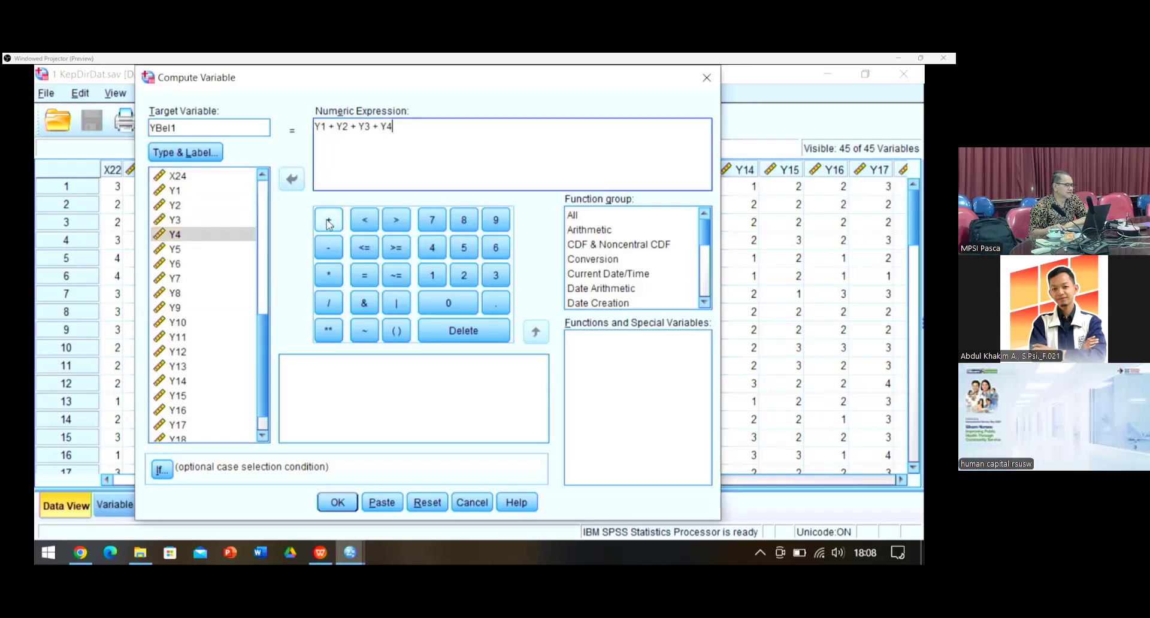
{"action": "left_click", "coordinate": [328, 220]}
Step: Extend the expression with Y5 + Y6 + Y7 + Y9, skipping Y8, and compute YBel1
{"action": "left_click", "coordinate": [174, 251]}
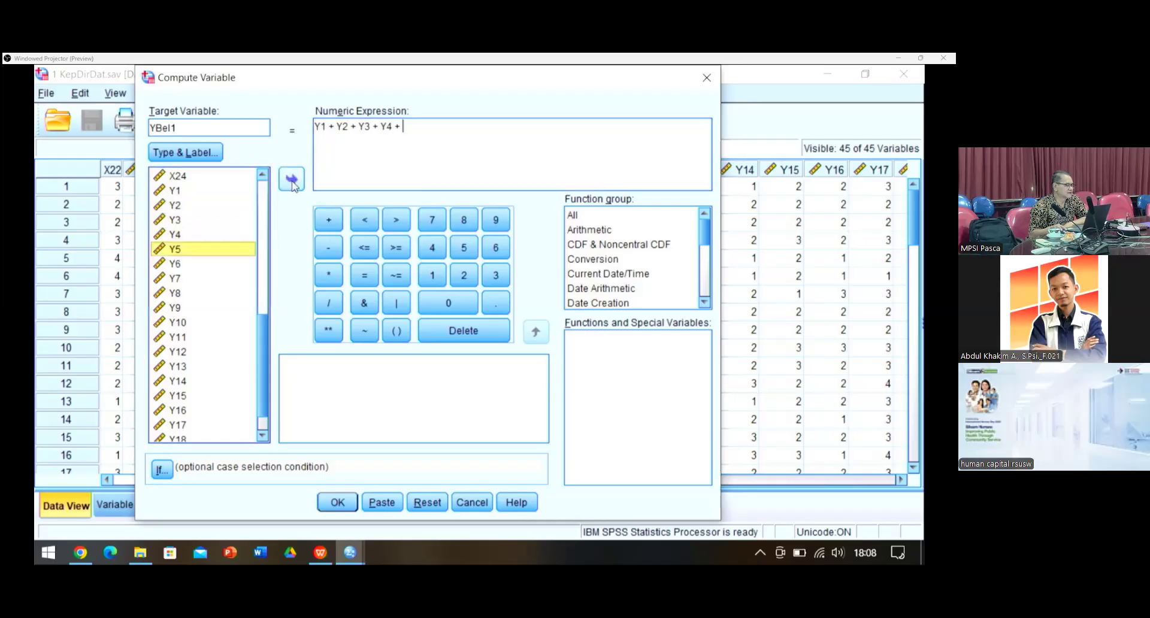
{"action": "left_click", "coordinate": [292, 181]}
{"action": "left_click", "coordinate": [327, 223]}
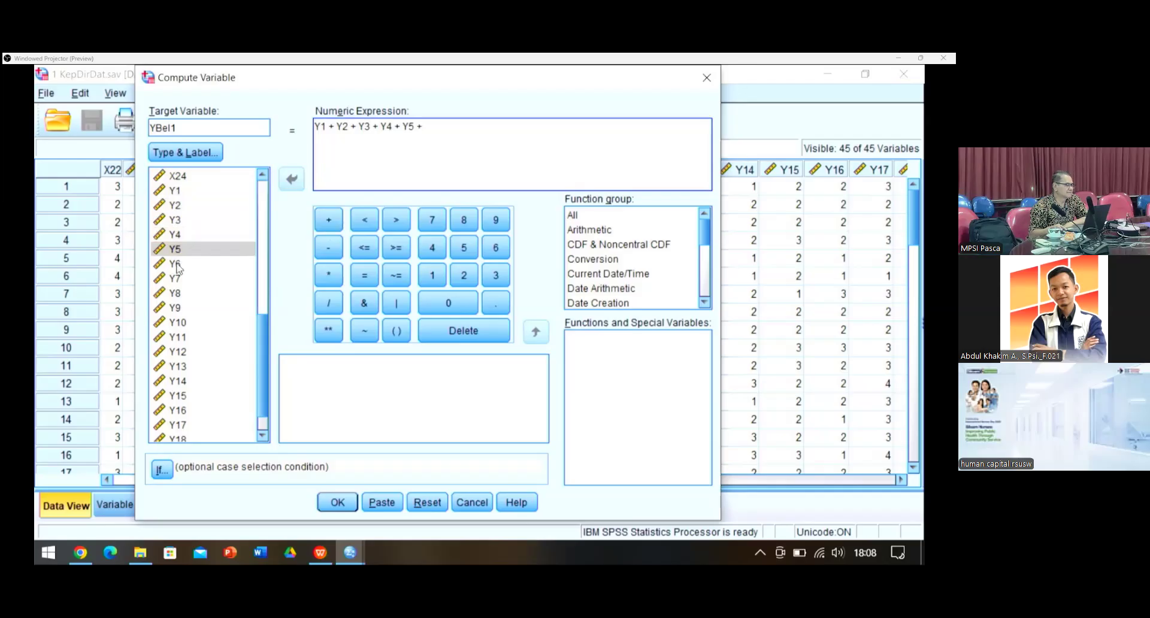
{"action": "left_click", "coordinate": [177, 265]}
{"action": "left_click", "coordinate": [292, 180]}
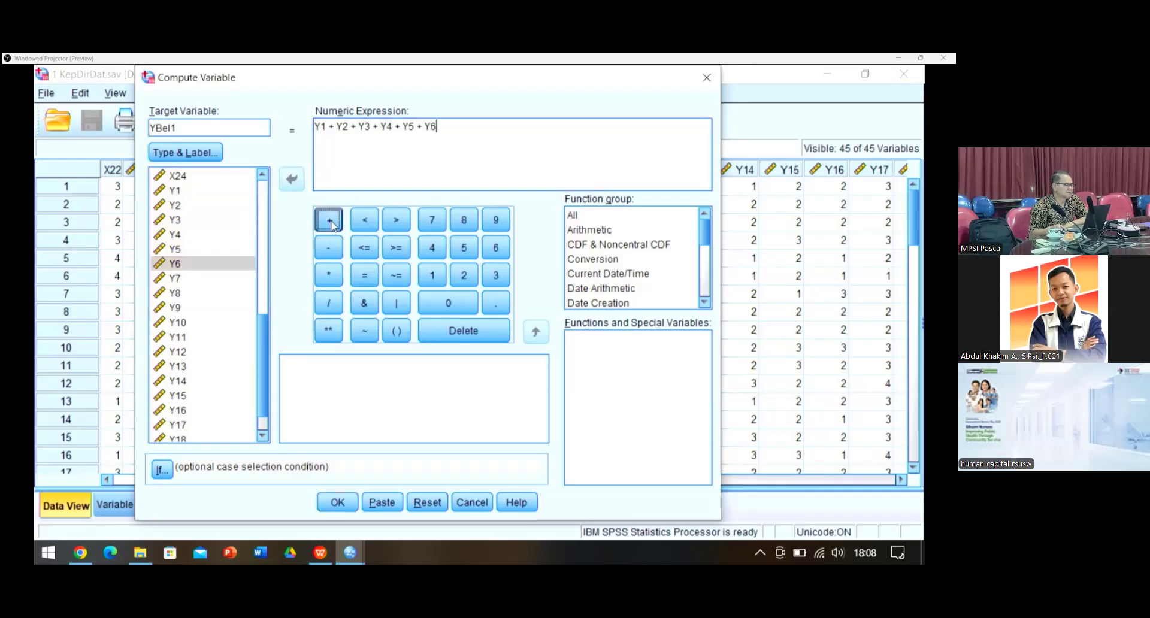
{"action": "left_click", "coordinate": [330, 221]}
{"action": "left_click", "coordinate": [174, 279]}
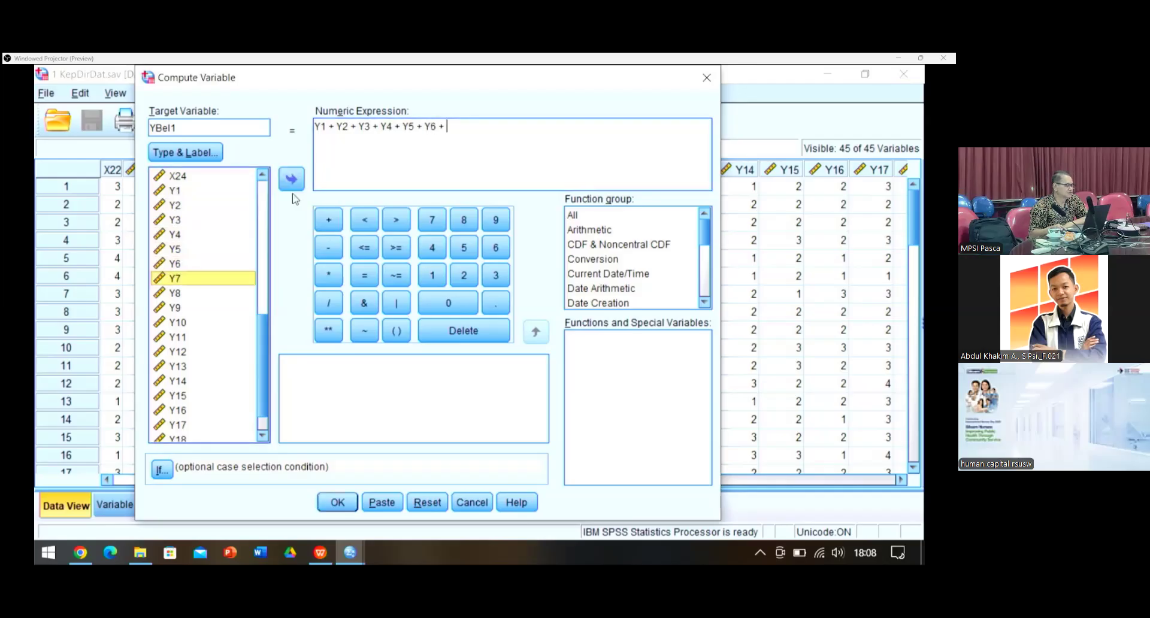
{"action": "left_click", "coordinate": [292, 179]}
{"action": "left_click", "coordinate": [329, 220]}
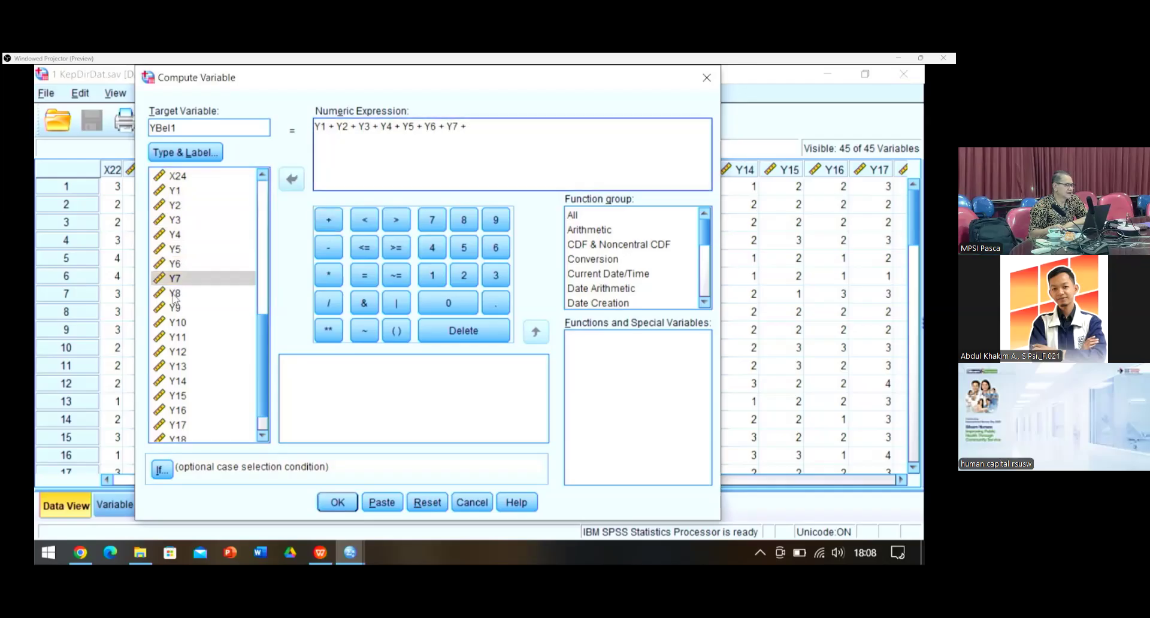
{"action": "left_click", "coordinate": [175, 294]}
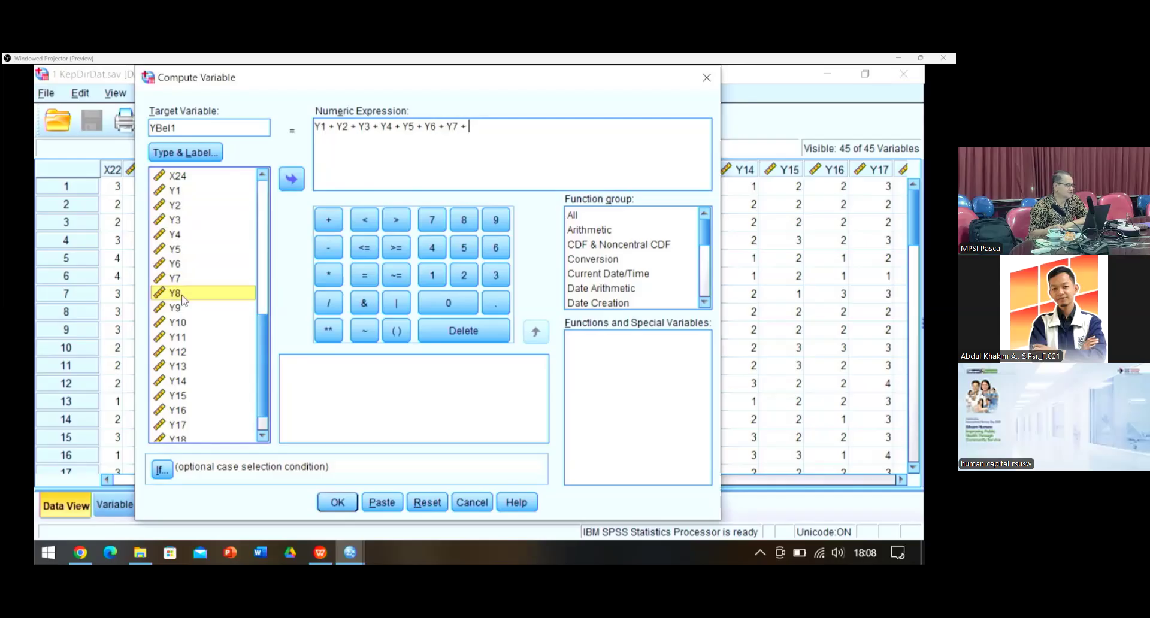
{"action": "left_click", "coordinate": [174, 308]}
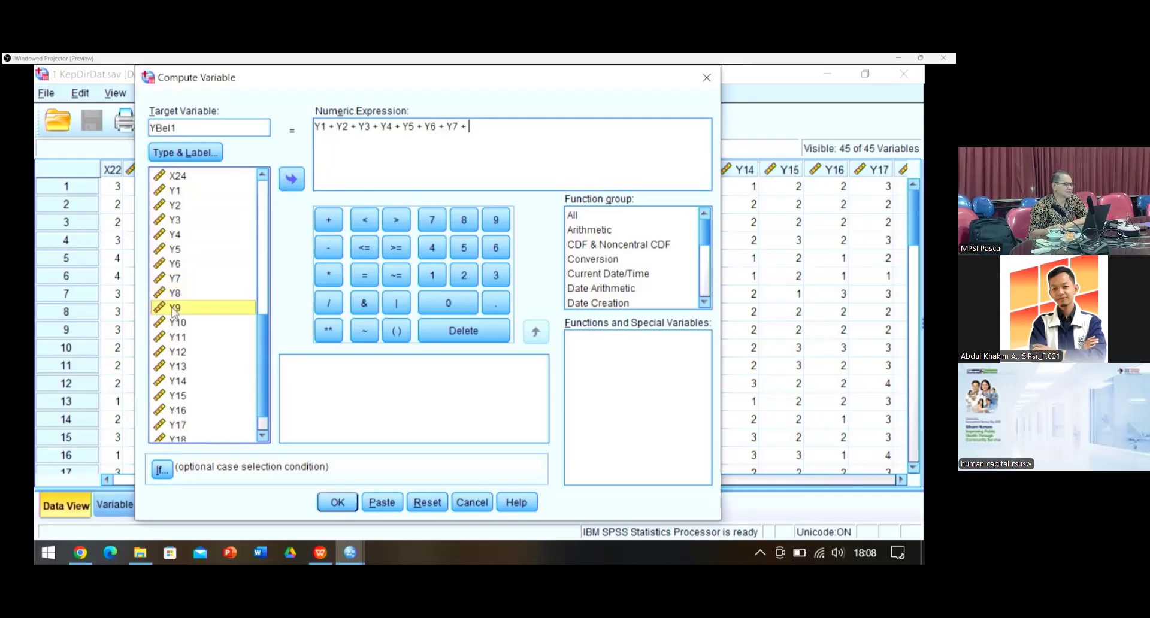
{"action": "left_click", "coordinate": [293, 181]}
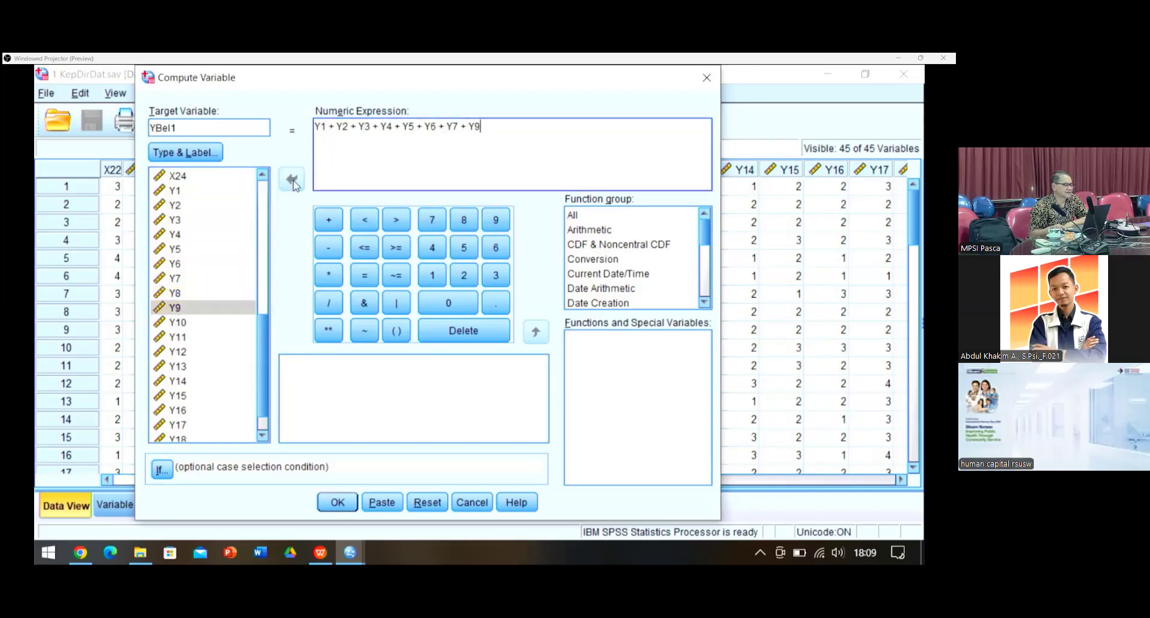
{"action": "left_click", "coordinate": [333, 503]}
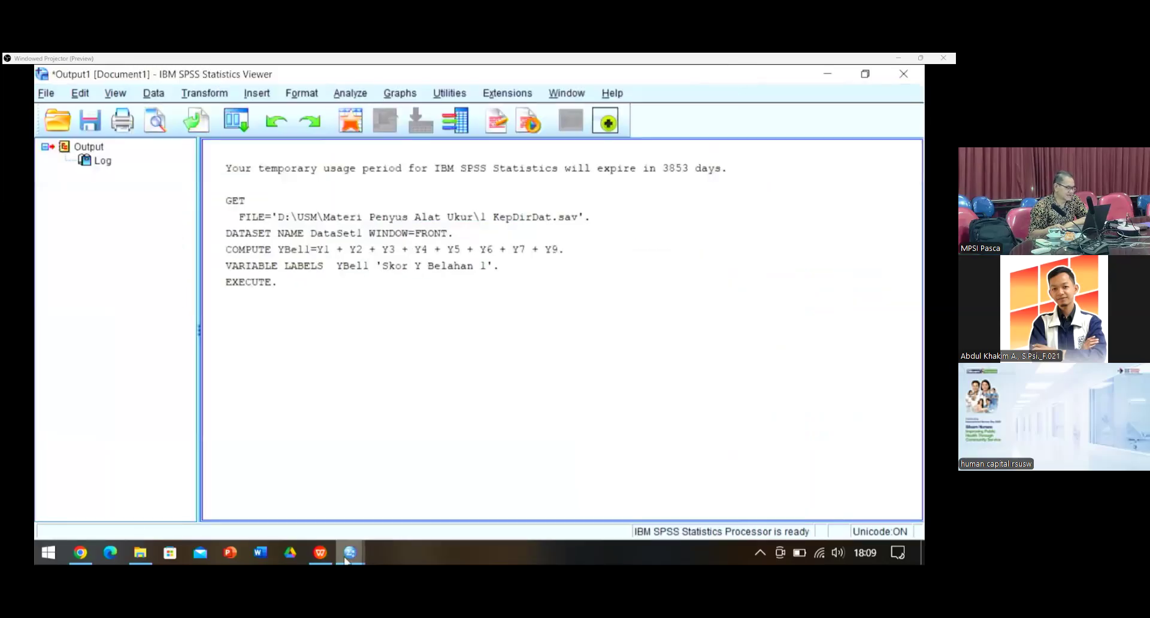
Step: Return to the KepDirDat data editor, scroll right to the YBel1 scores, and open Transform
{"action": "mouse_move", "coordinate": [351, 557]}
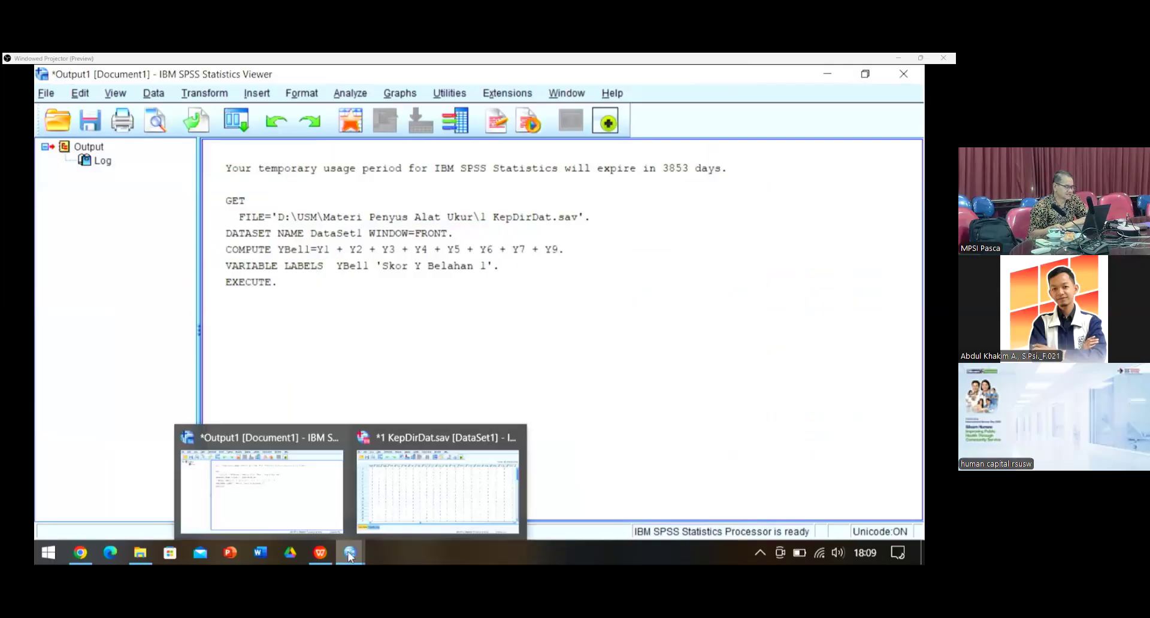
{"action": "left_click", "coordinate": [380, 483]}
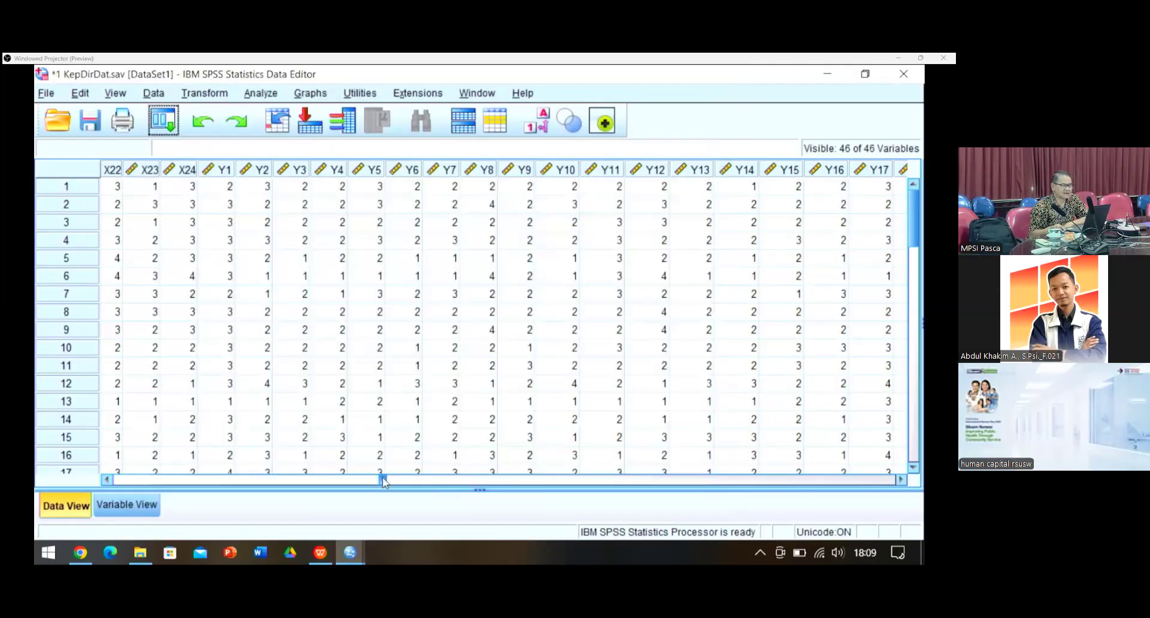
{"action": "left_click_drag", "start_coordinate": [379, 483], "coordinate": [623, 383]}
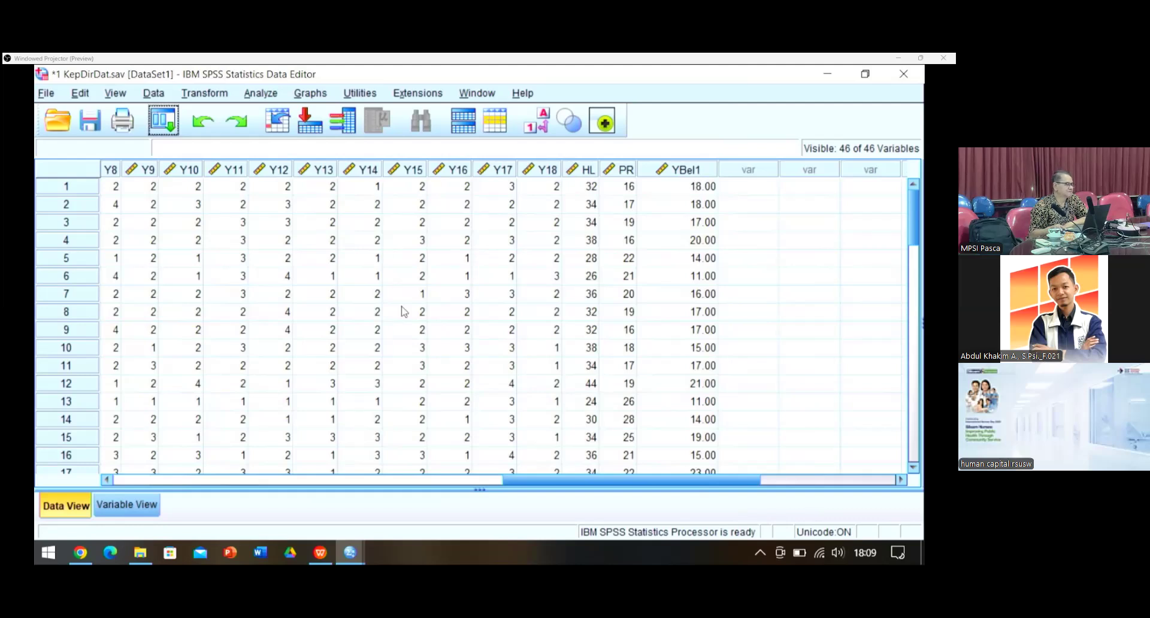
{"action": "left_click", "coordinate": [210, 94]}
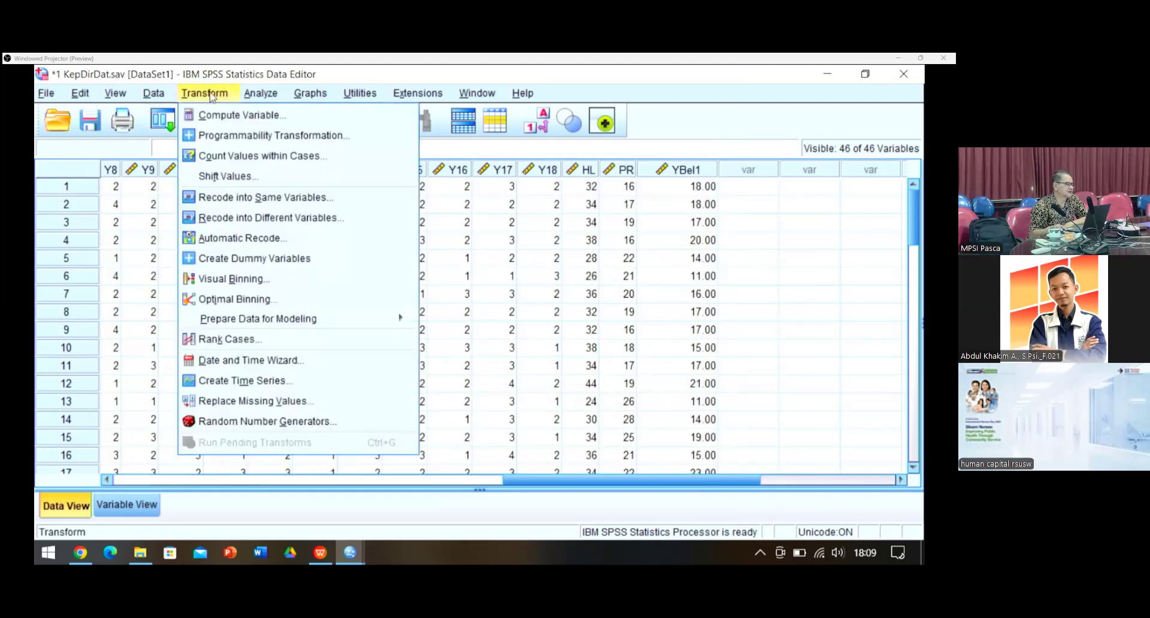
Step: Reset Compute Variable, name the target YBel2 and label it 'Skor Y Belahan 2'
{"action": "left_click", "coordinate": [205, 115]}
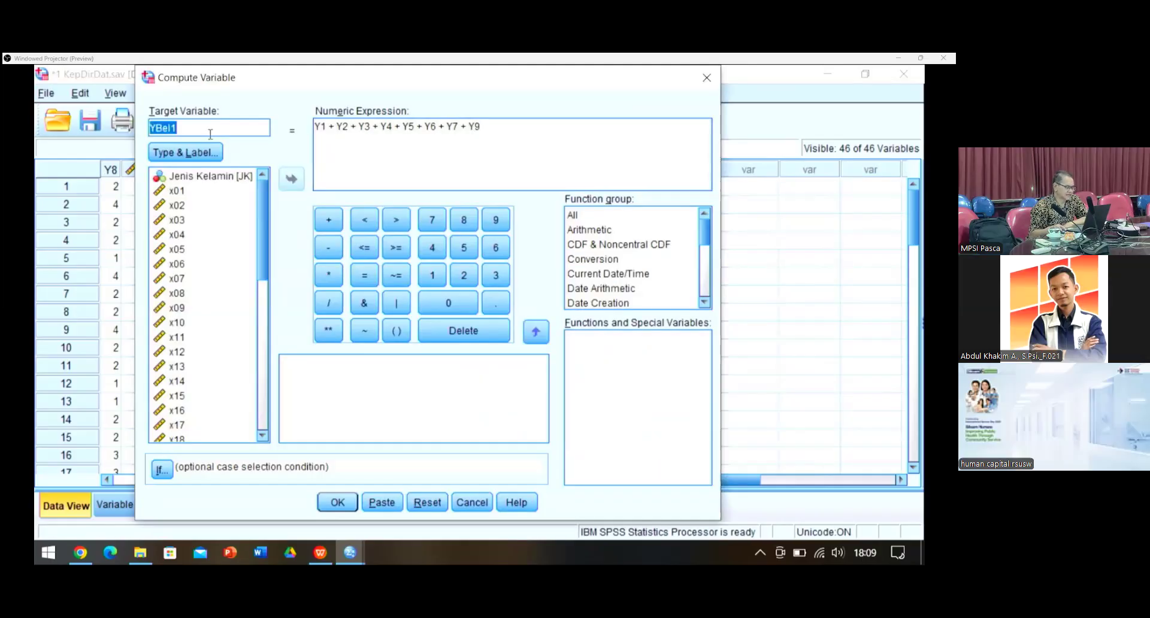
{"action": "left_click", "coordinate": [422, 505]}
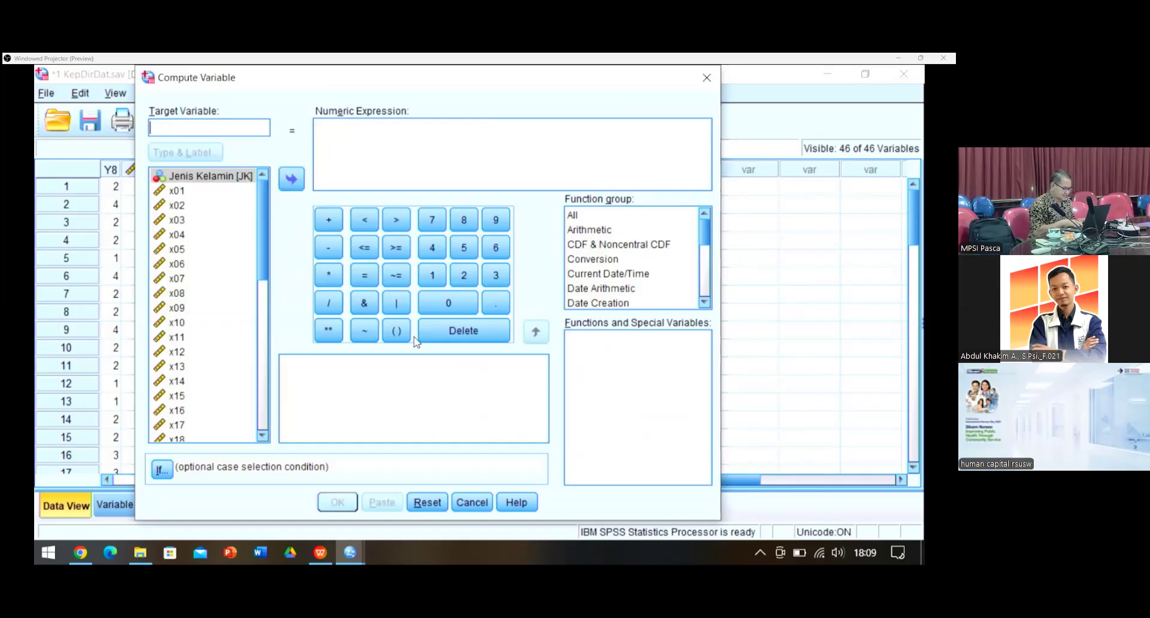
{"action": "type", "text": "YBel2"}
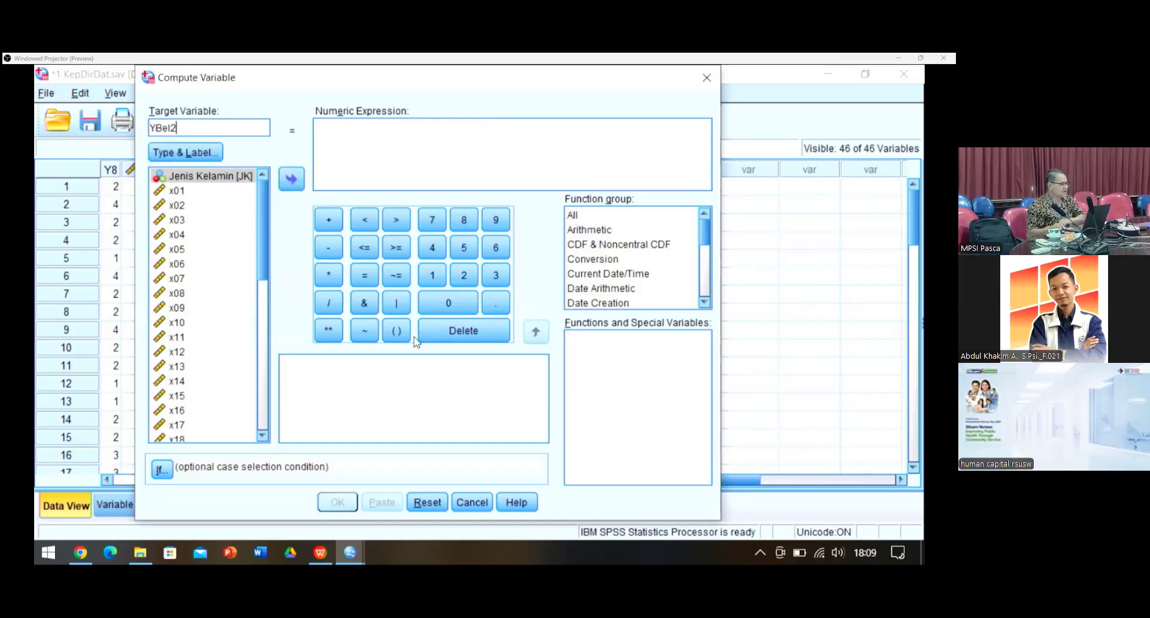
{"action": "left_click", "coordinate": [203, 155]}
{"action": "left_click", "coordinate": [505, 254]}
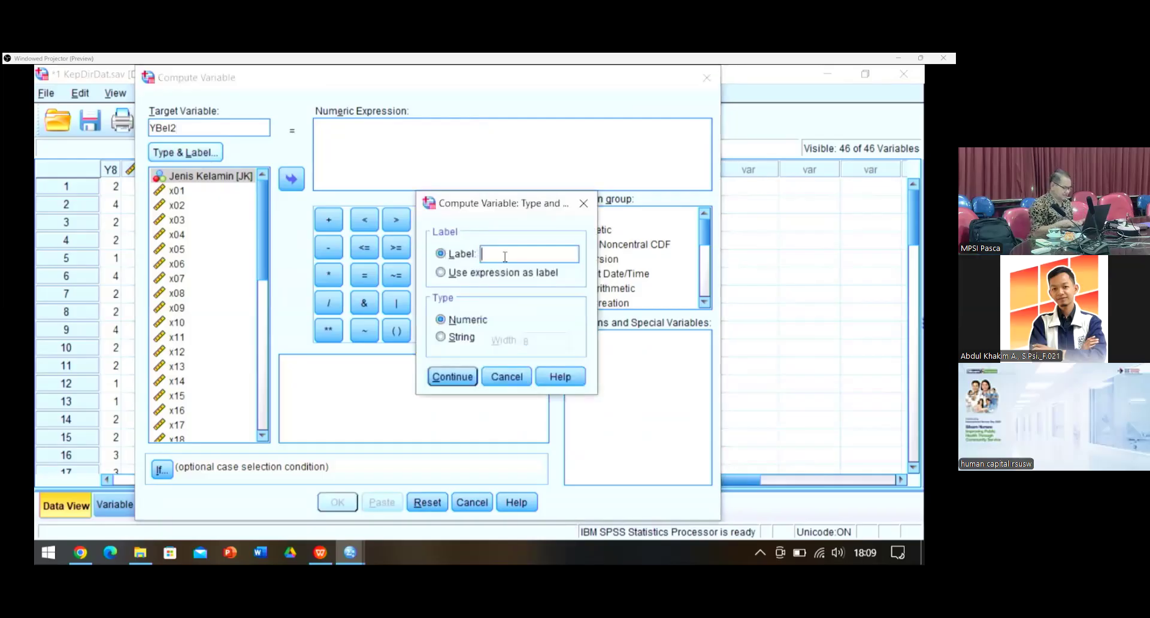
{"action": "type", "text": "Skor Y B"}
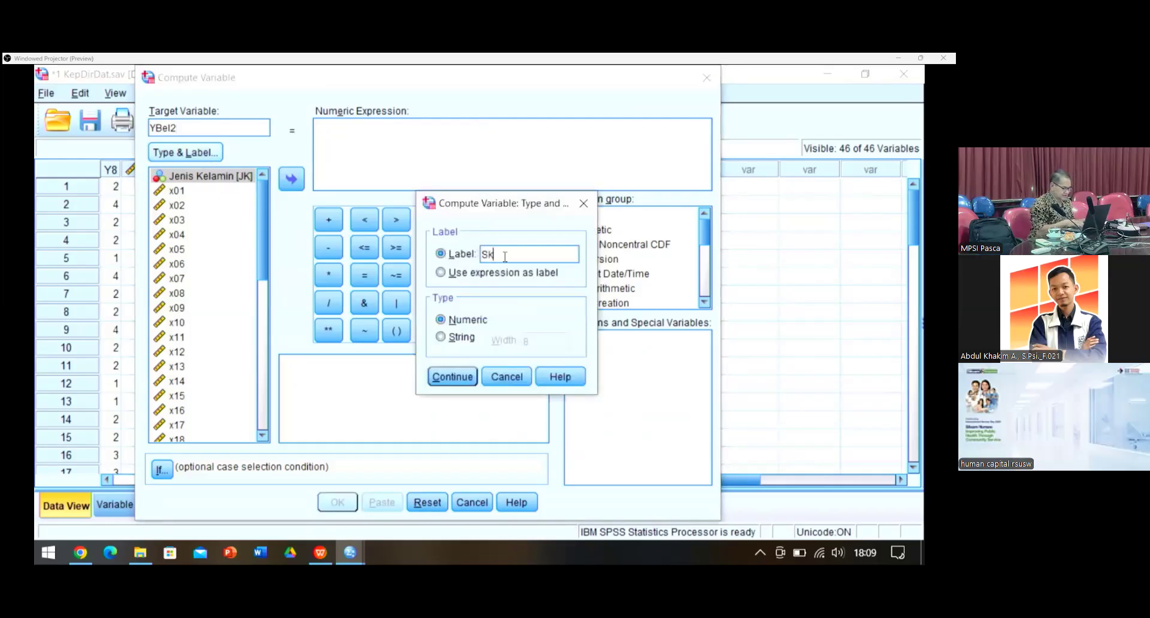
{"action": "type", "text": "elahan 2"}
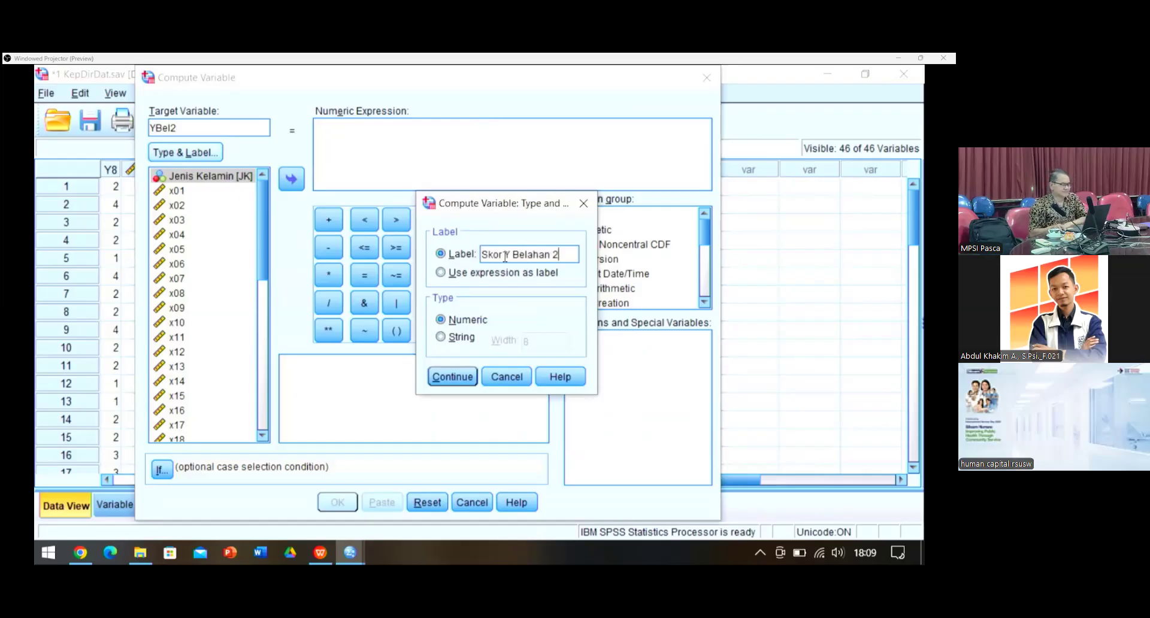
{"action": "left_click", "coordinate": [452, 377]}
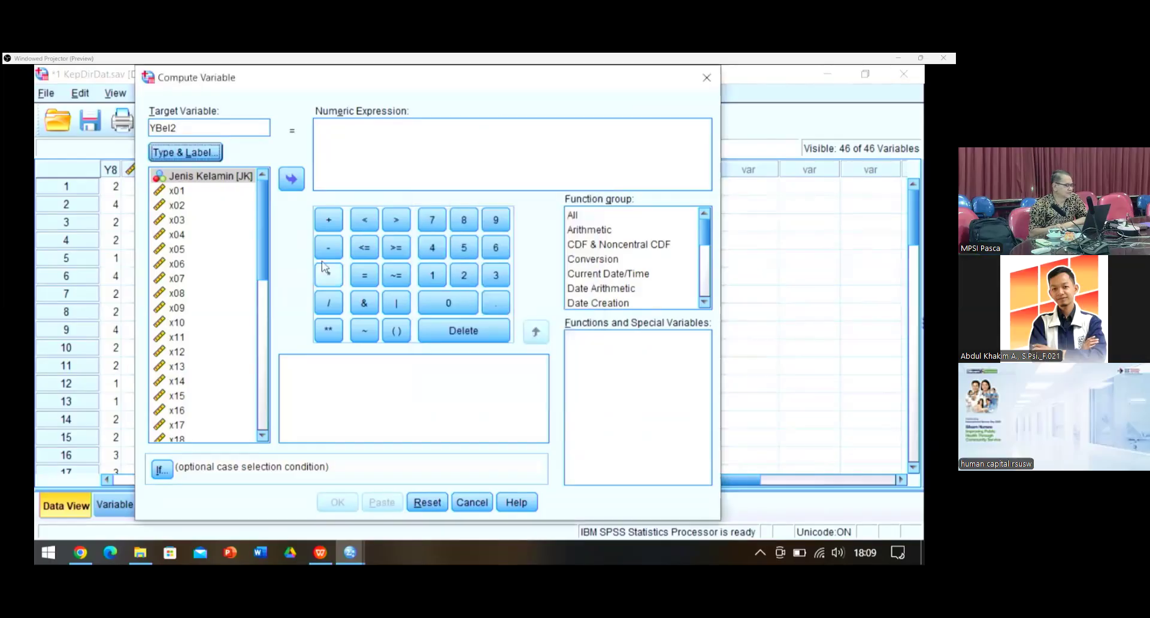
Step: Enter Y10 + Y11 + Y13 + Y14 + into the expression, skipping Y12
{"action": "left_click_drag", "start_coordinate": [262, 235], "coordinate": [261, 387]}
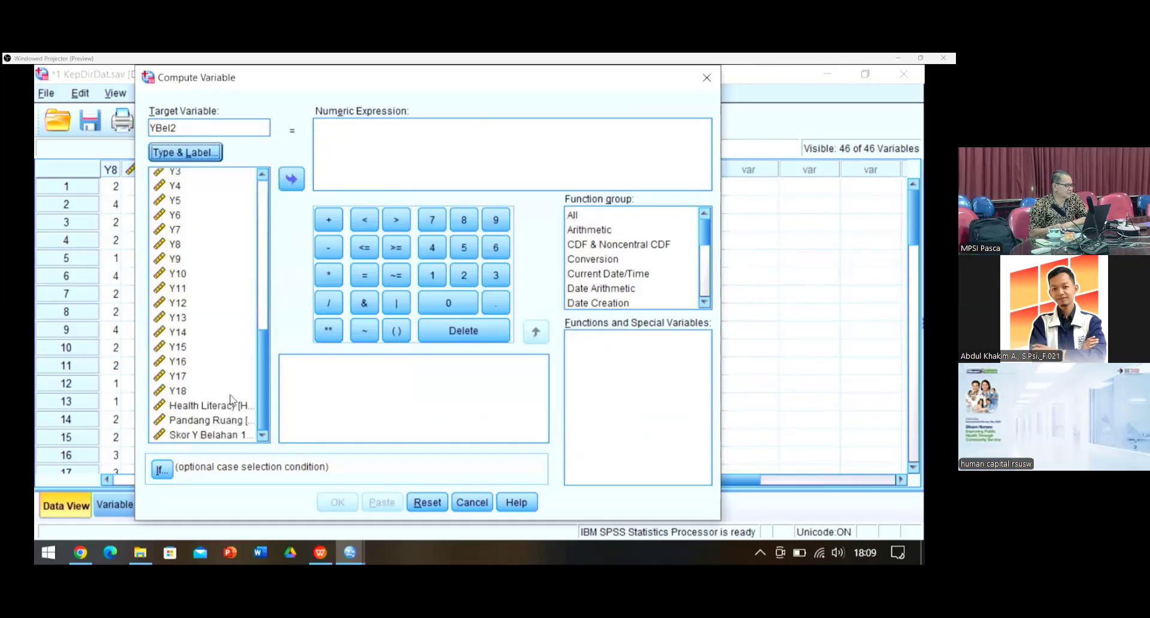
{"action": "left_click", "coordinate": [178, 273]}
{"action": "left_click", "coordinate": [291, 178]}
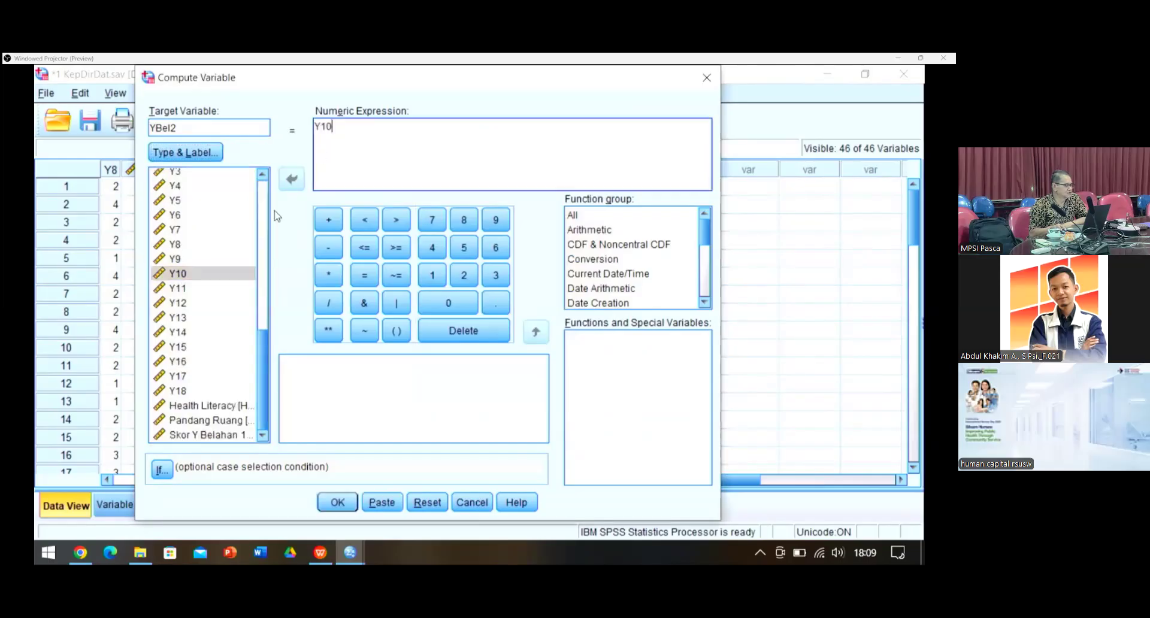
{"action": "left_click", "coordinate": [330, 224]}
{"action": "left_click", "coordinate": [201, 288]}
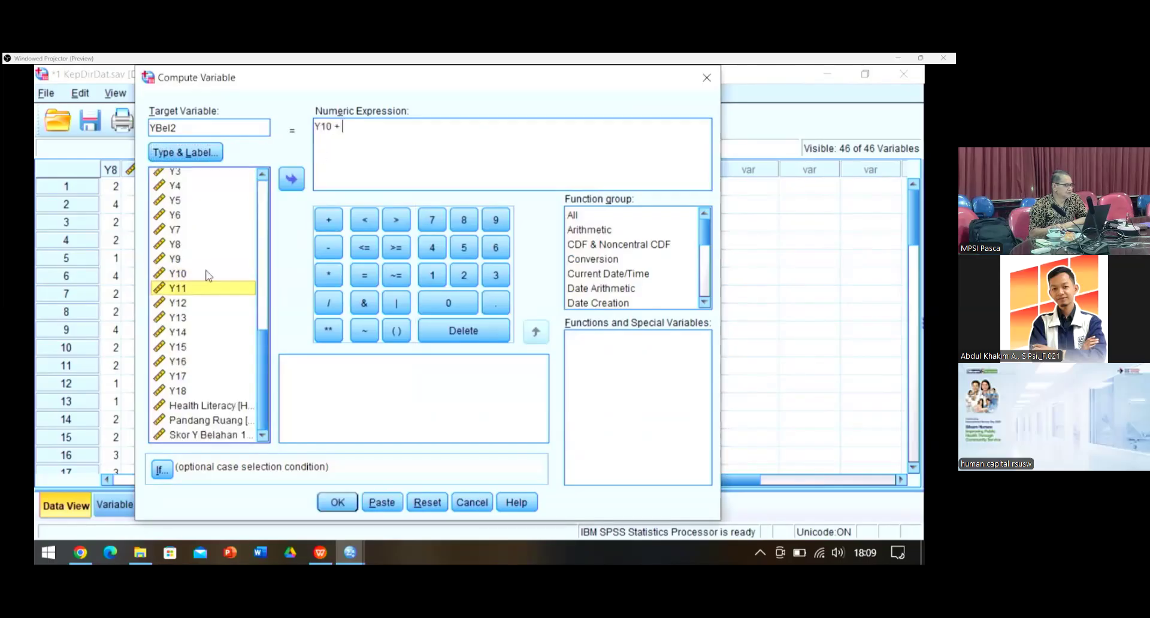
{"action": "left_click", "coordinate": [291, 179]}
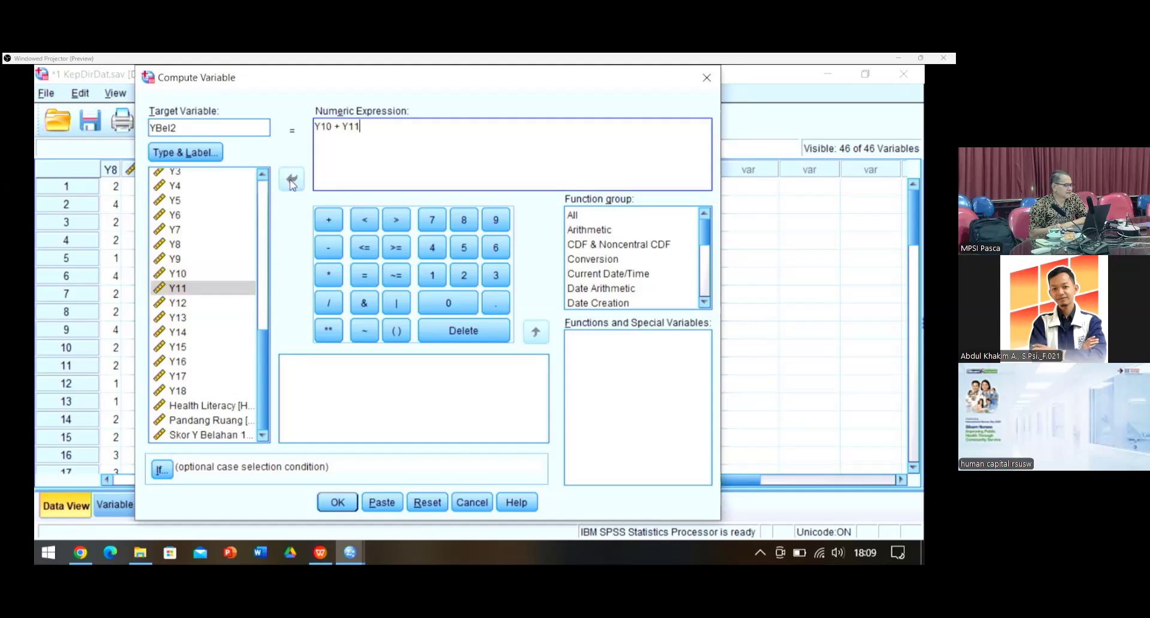
{"action": "type", "text": "+"}
{"action": "left_click", "coordinate": [172, 319]}
{"action": "left_click", "coordinate": [172, 319]}
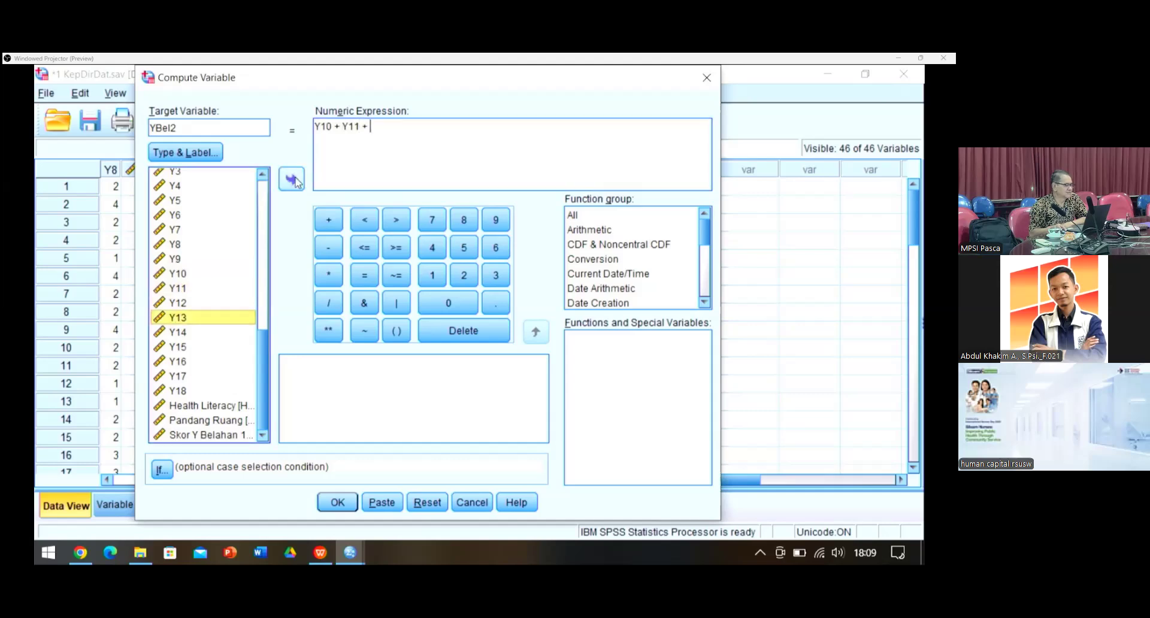
{"action": "left_click", "coordinate": [292, 179]}
{"action": "left_click", "coordinate": [326, 220]}
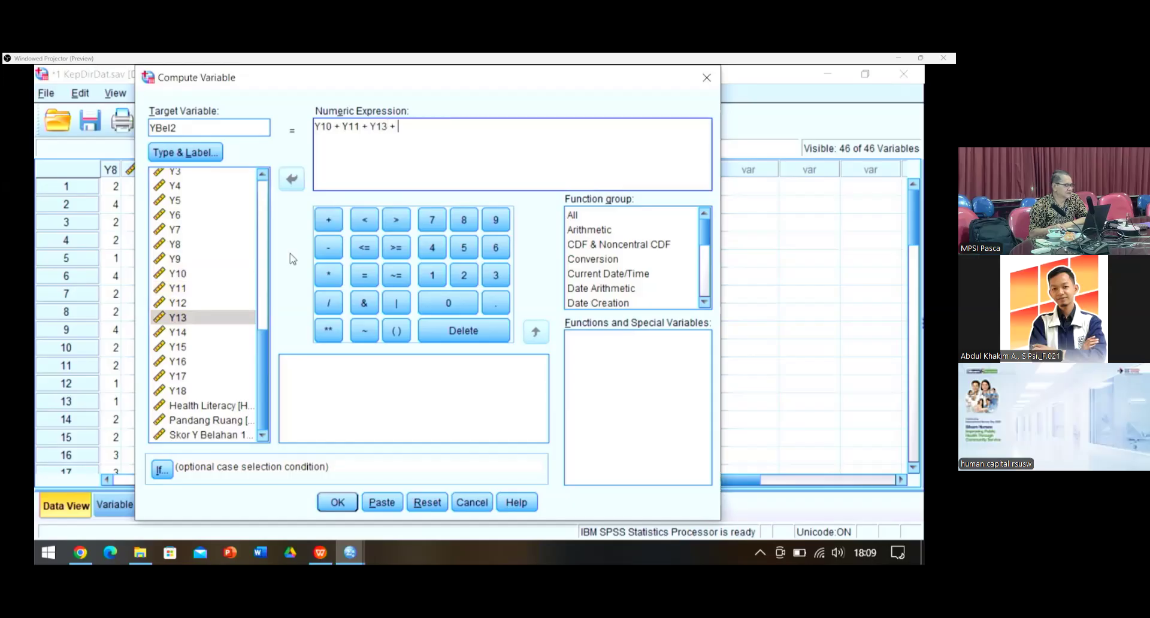
{"action": "left_click", "coordinate": [218, 331]}
{"action": "left_click", "coordinate": [299, 179]}
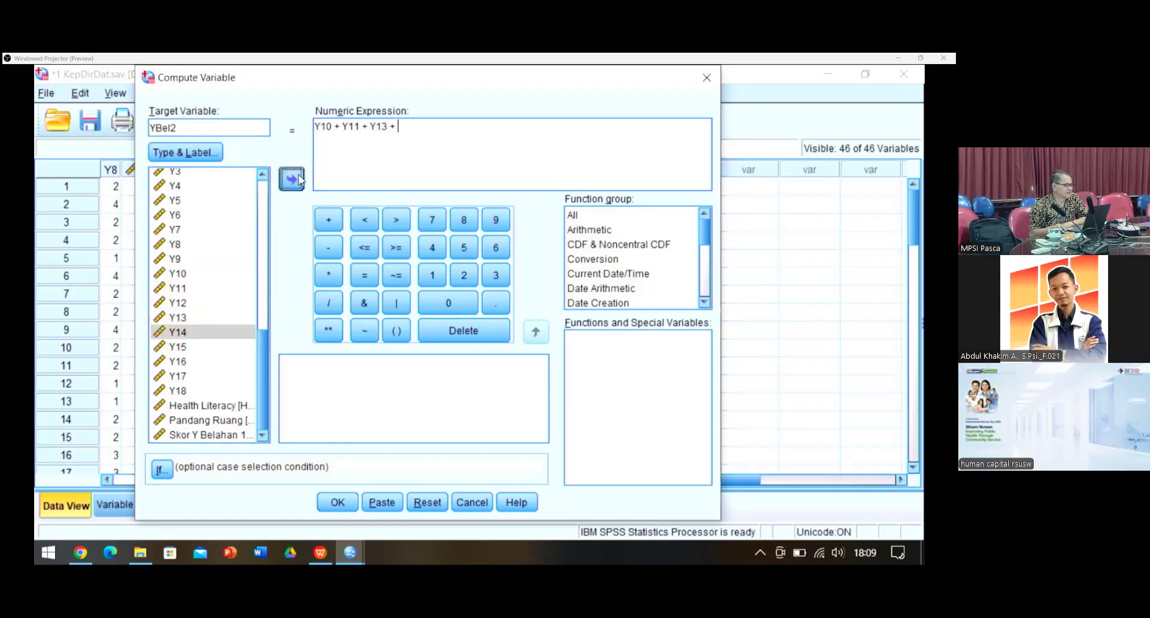
{"action": "left_click", "coordinate": [328, 220]}
Step: Finish the expression with Y15 + Y16 + Y17 + Y18 and compute YBel2
{"action": "left_click", "coordinate": [180, 332]}
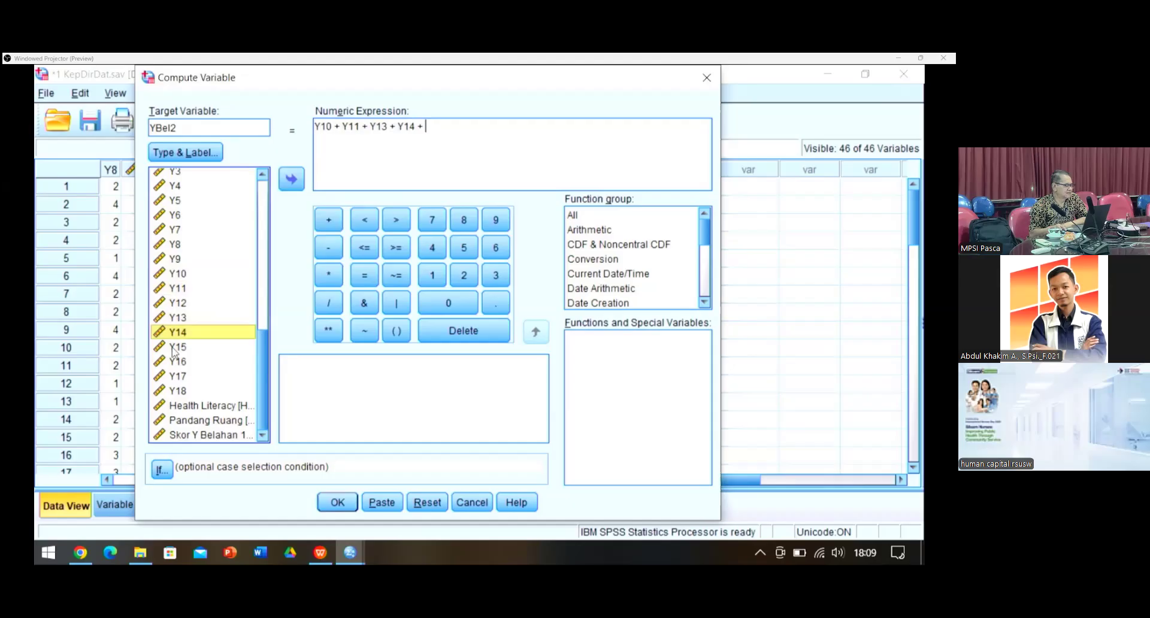
{"action": "left_click", "coordinate": [173, 347]}
{"action": "left_click", "coordinate": [293, 179]}
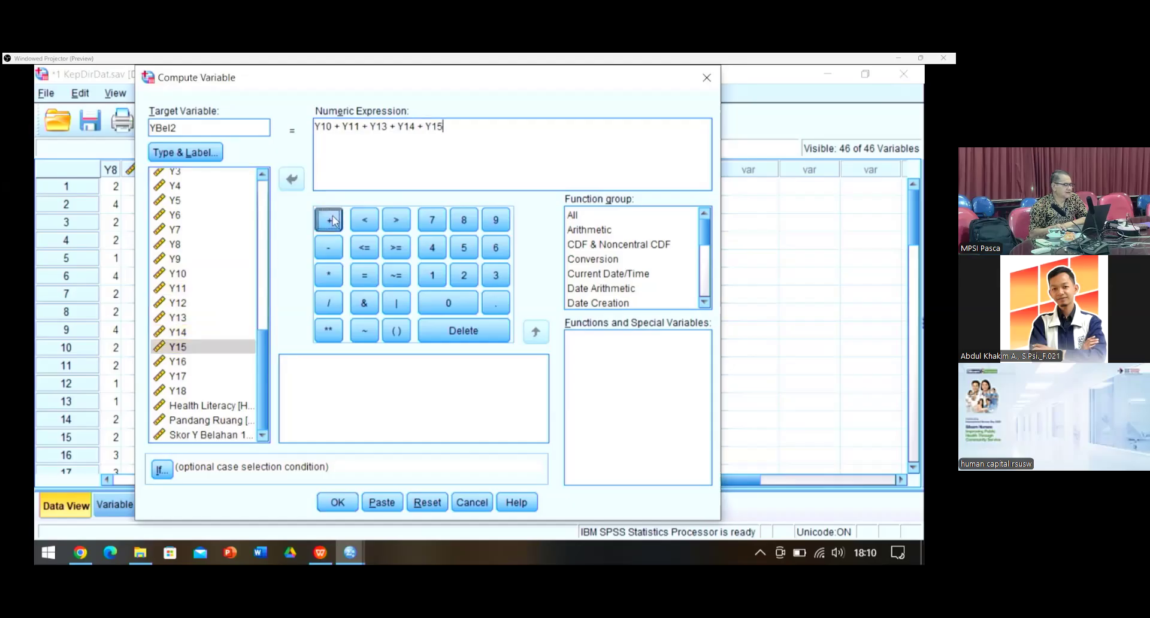
{"action": "left_click", "coordinate": [329, 220]}
{"action": "left_click", "coordinate": [165, 363]}
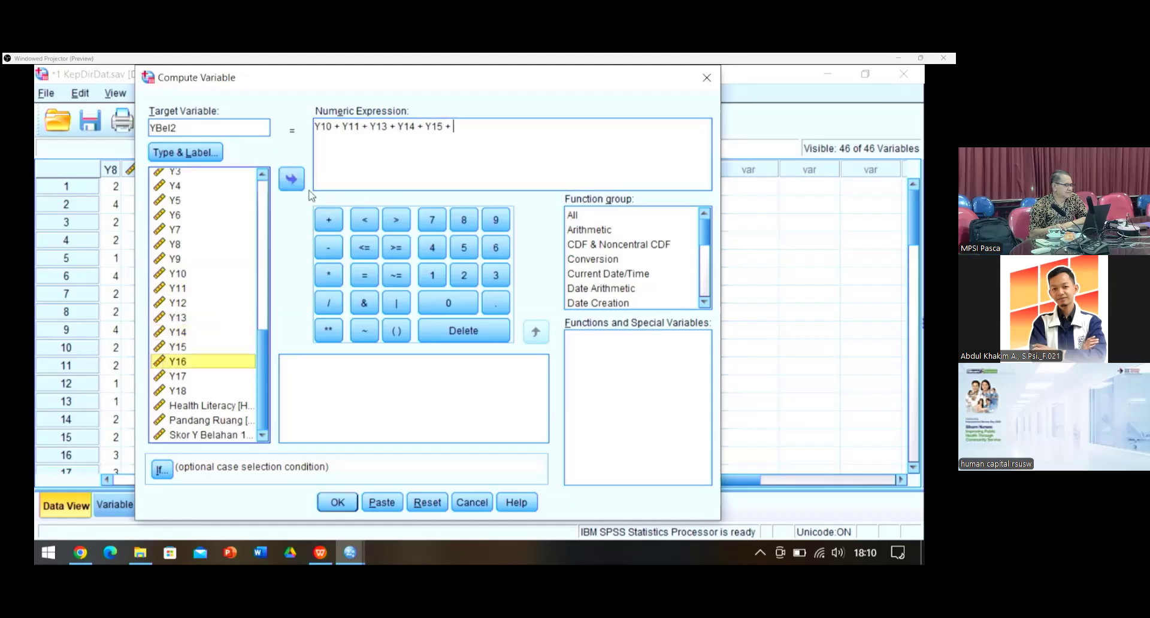
{"action": "left_click", "coordinate": [291, 180]}
{"action": "left_click", "coordinate": [329, 220]}
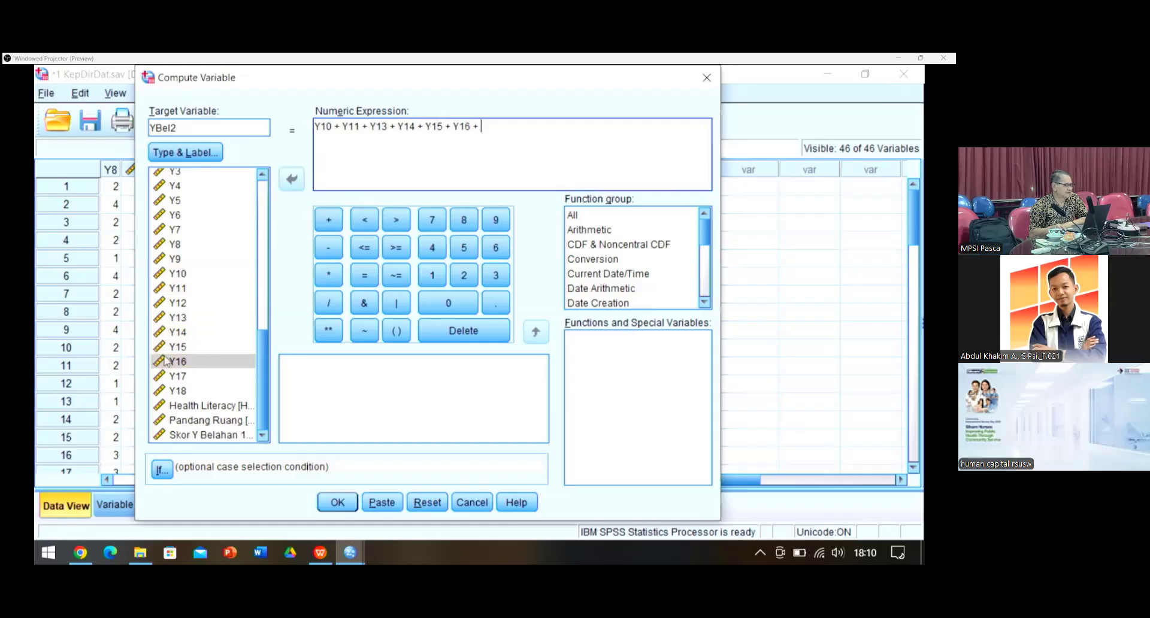
{"action": "left_click", "coordinate": [173, 376]}
{"action": "left_click", "coordinate": [291, 181]}
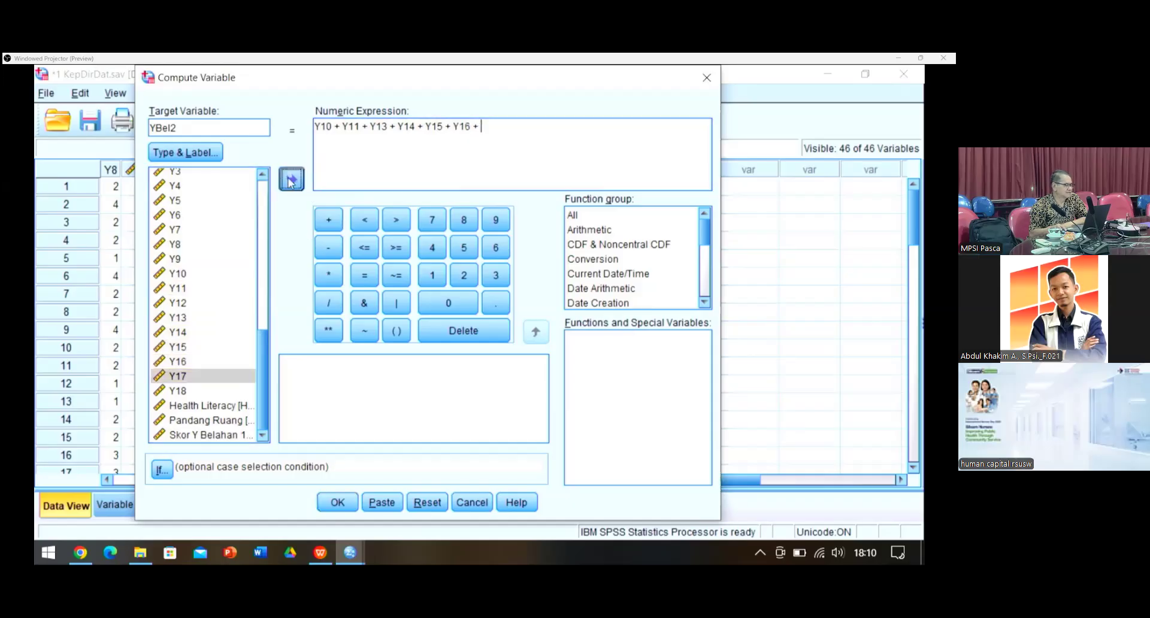
{"action": "left_click", "coordinate": [335, 220]}
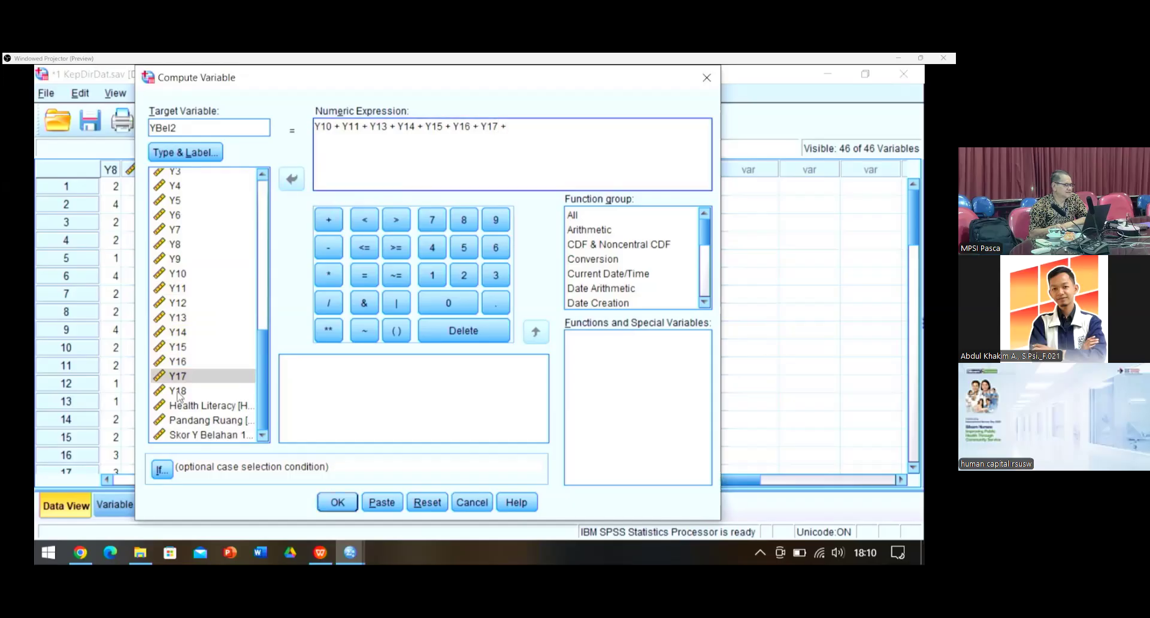
{"action": "left_click", "coordinate": [178, 392]}
{"action": "left_click", "coordinate": [289, 183]}
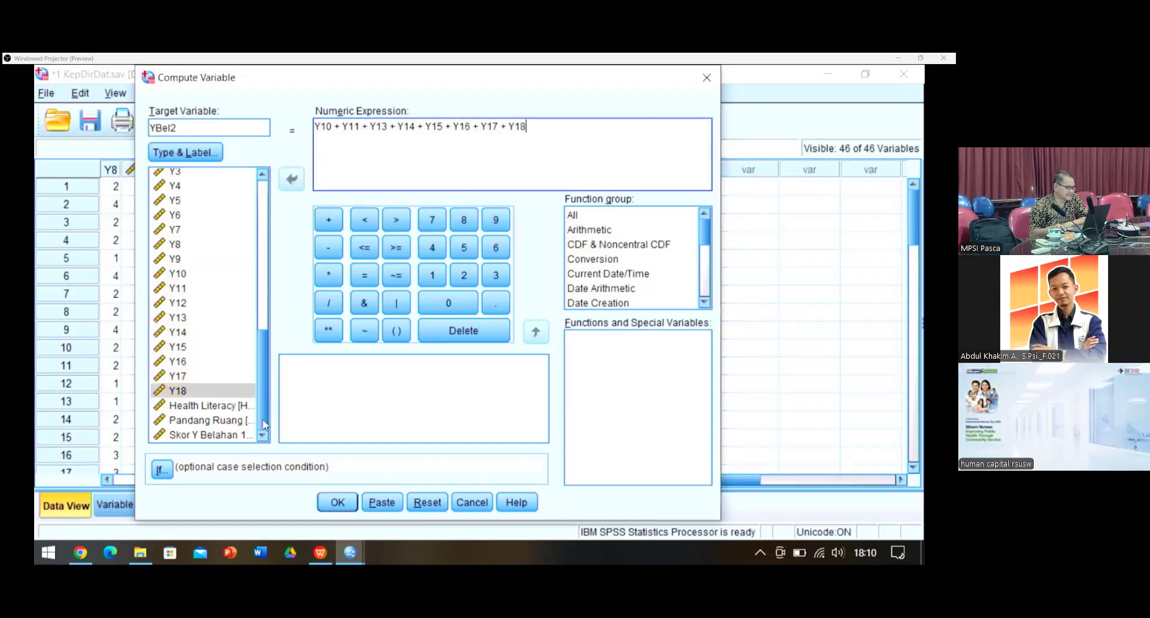
{"action": "left_click", "coordinate": [335, 503]}
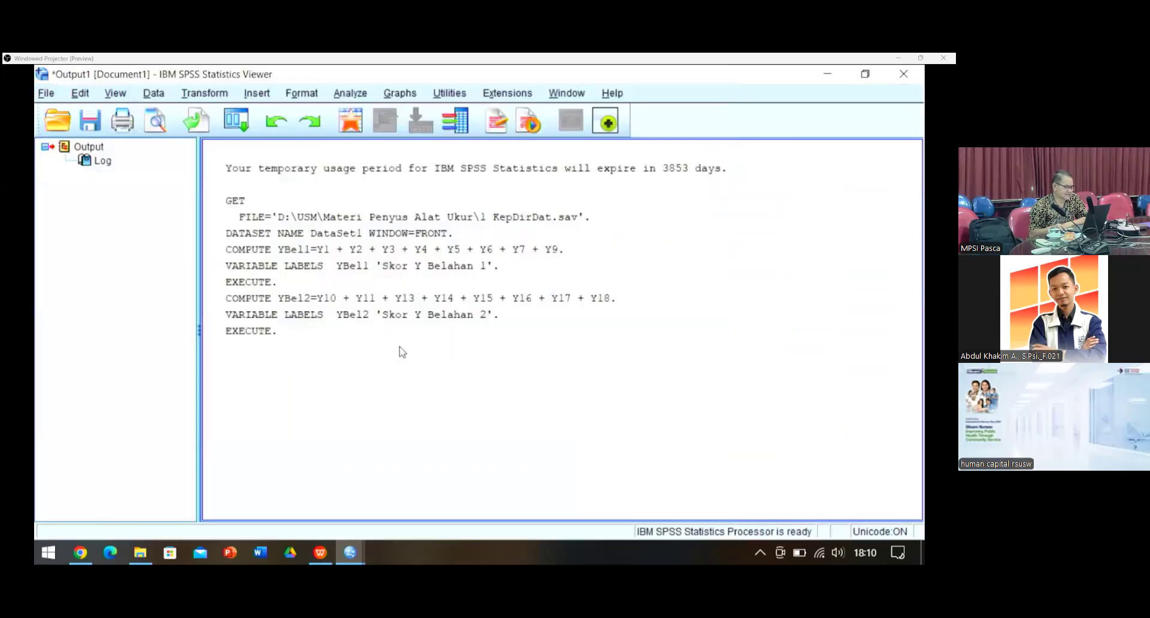
Step: Bring the KepDirDat data editor forward and narrow the YBel1 and YBel2 columns
{"action": "mouse_move", "coordinate": [354, 559]}
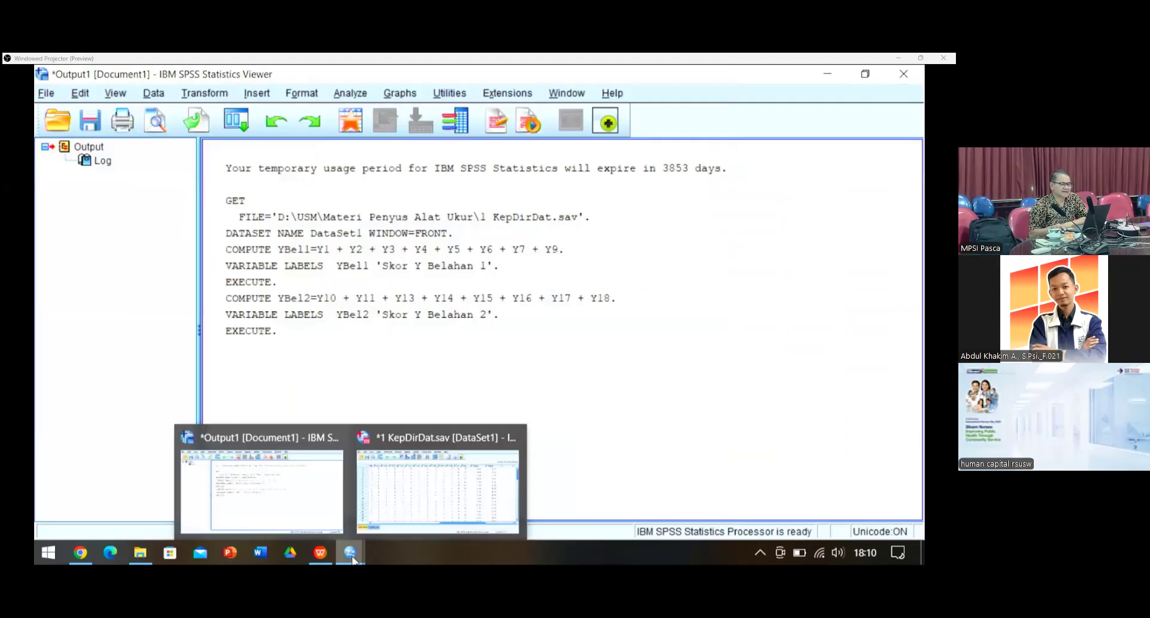
{"action": "left_click", "coordinate": [437, 480]}
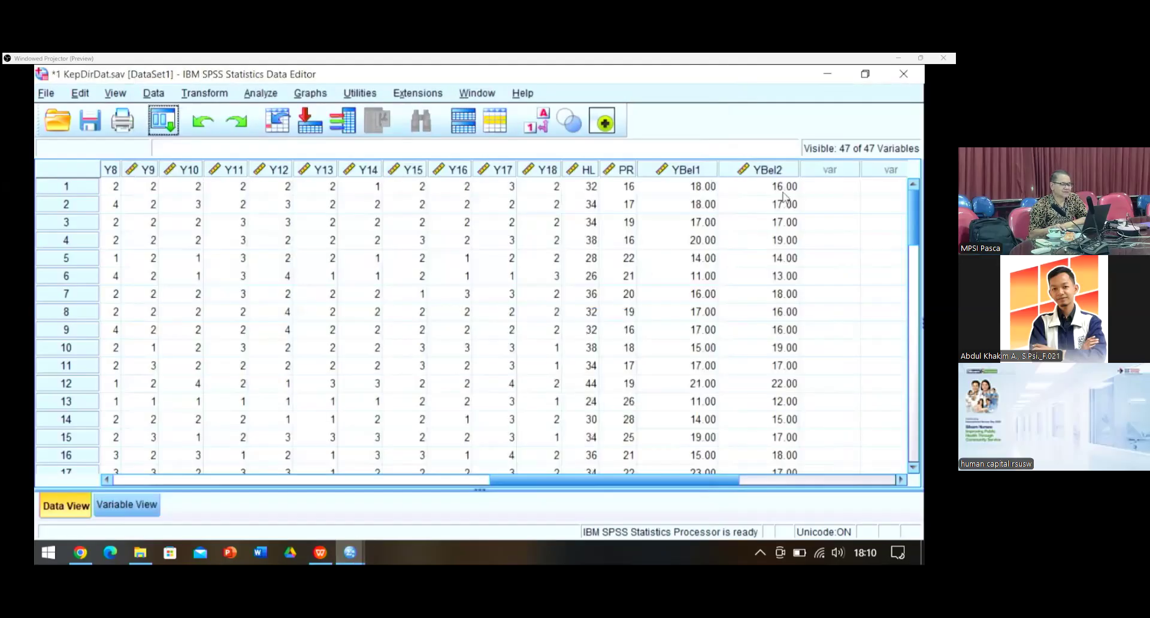
{"action": "left_click_drag", "start_coordinate": [718, 169], "coordinate": [694, 171]}
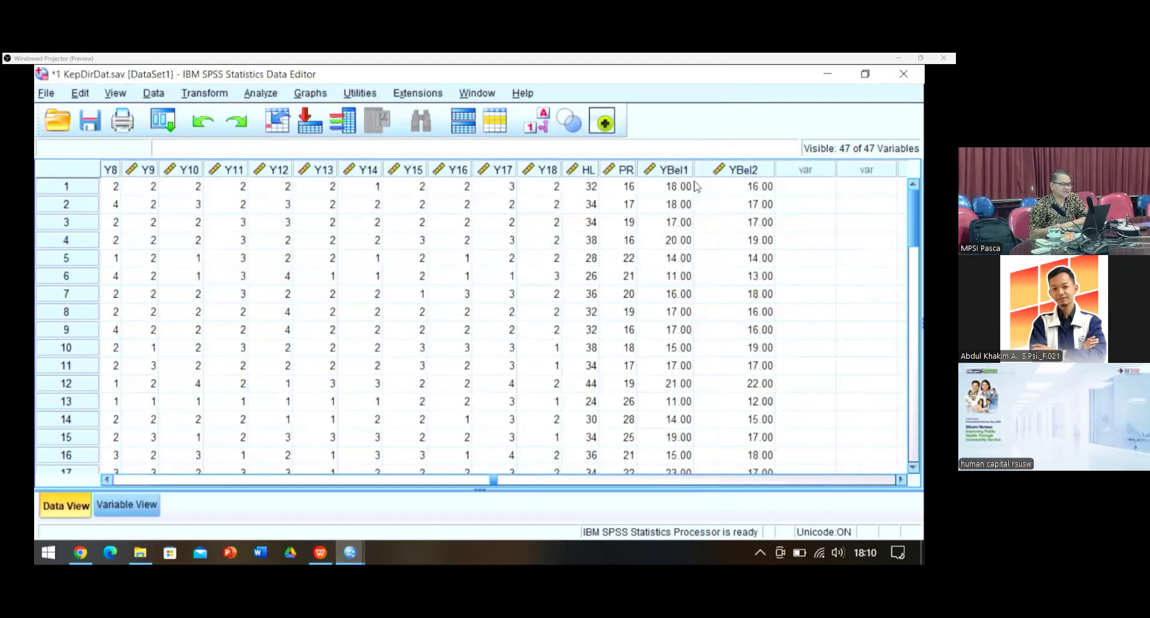
{"action": "left_click_drag", "start_coordinate": [775, 171], "coordinate": [742, 180]}
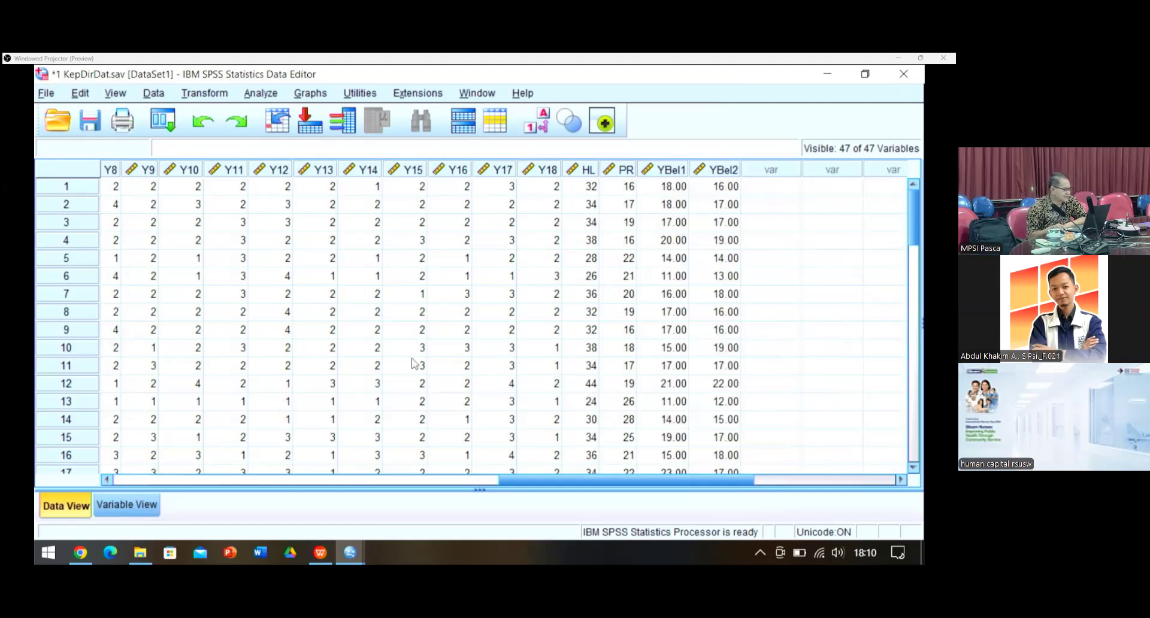
Step: Set YBel1 and YBel2 to 0 decimal places in Variable View, then return to Data View
{"action": "left_click", "coordinate": [127, 505]}
{"action": "scroll", "coordinate": [210, 344], "scroll_direction": "down", "scroll_amount": 4}
{"action": "scroll", "coordinate": [344, 331], "scroll_direction": "down", "scroll_amount": 13}
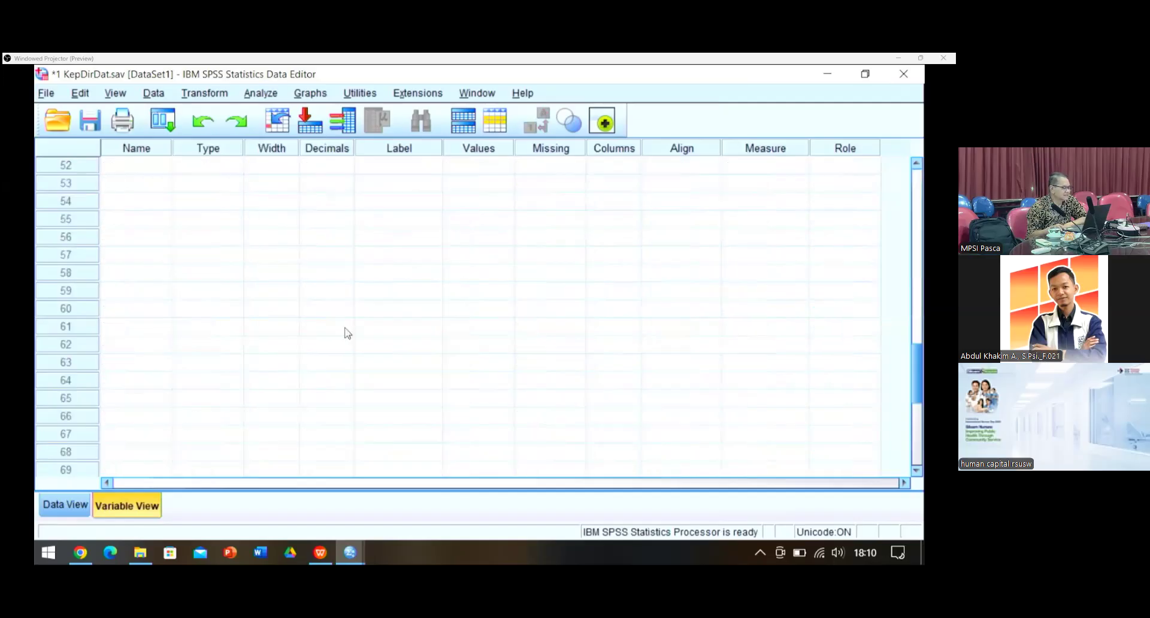
{"action": "scroll", "coordinate": [343, 427], "scroll_direction": "up", "scroll_amount": 6}
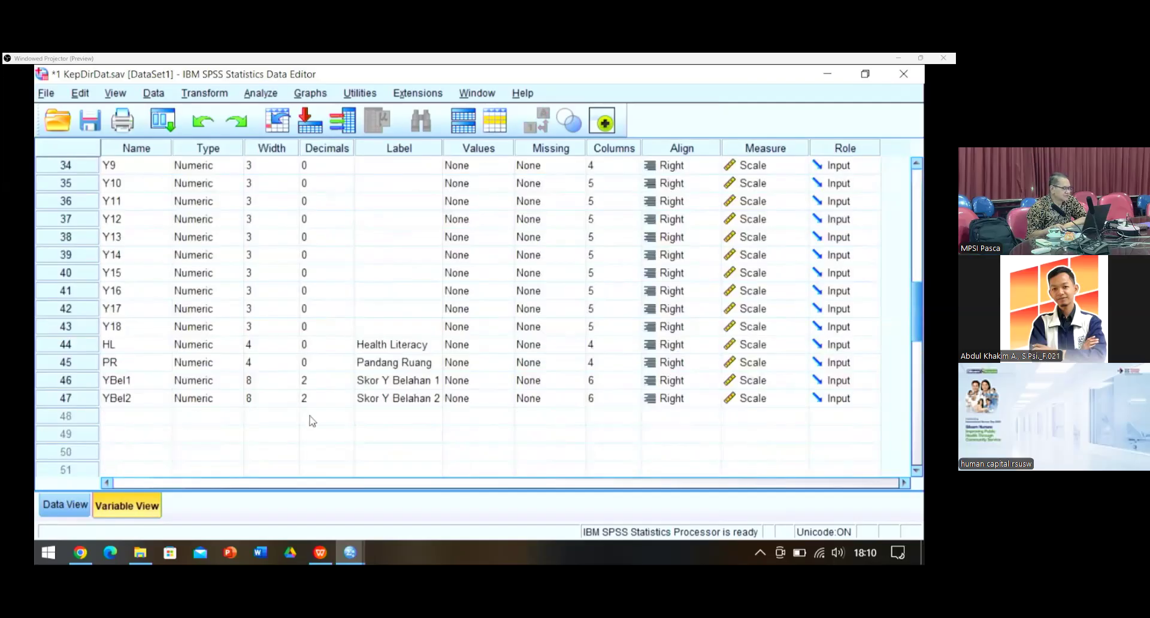
{"action": "double_click", "coordinate": [349, 385]}
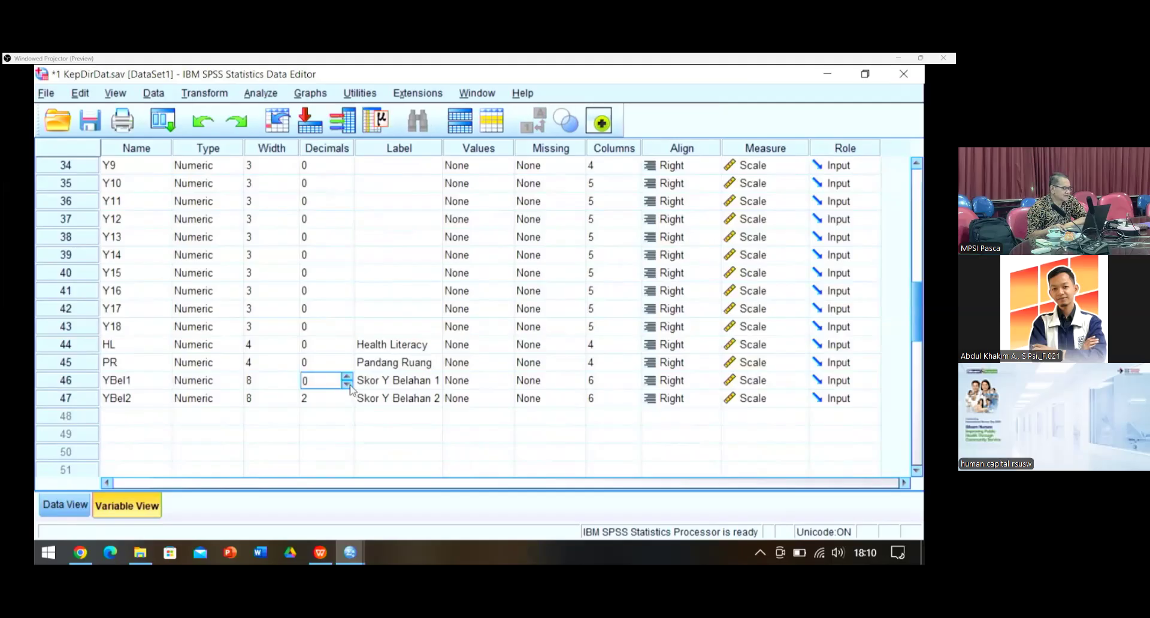
{"action": "left_click", "coordinate": [351, 403]}
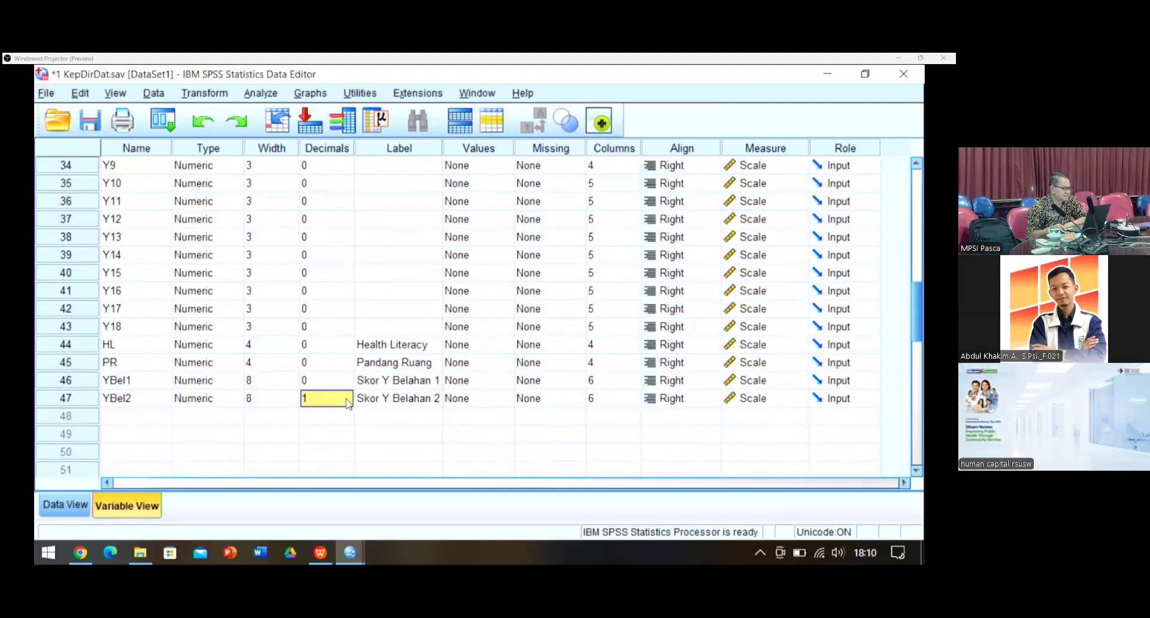
{"action": "left_click", "coordinate": [348, 401]}
{"action": "left_click", "coordinate": [60, 515]}
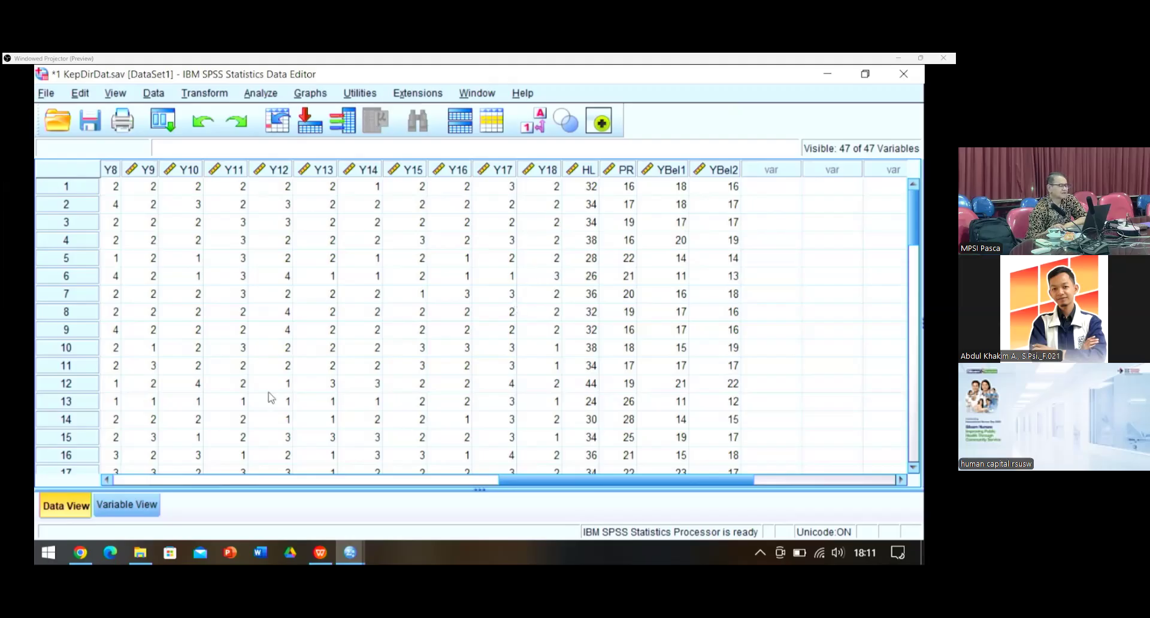
{"action": "mouse_move", "coordinate": [703, 182]}
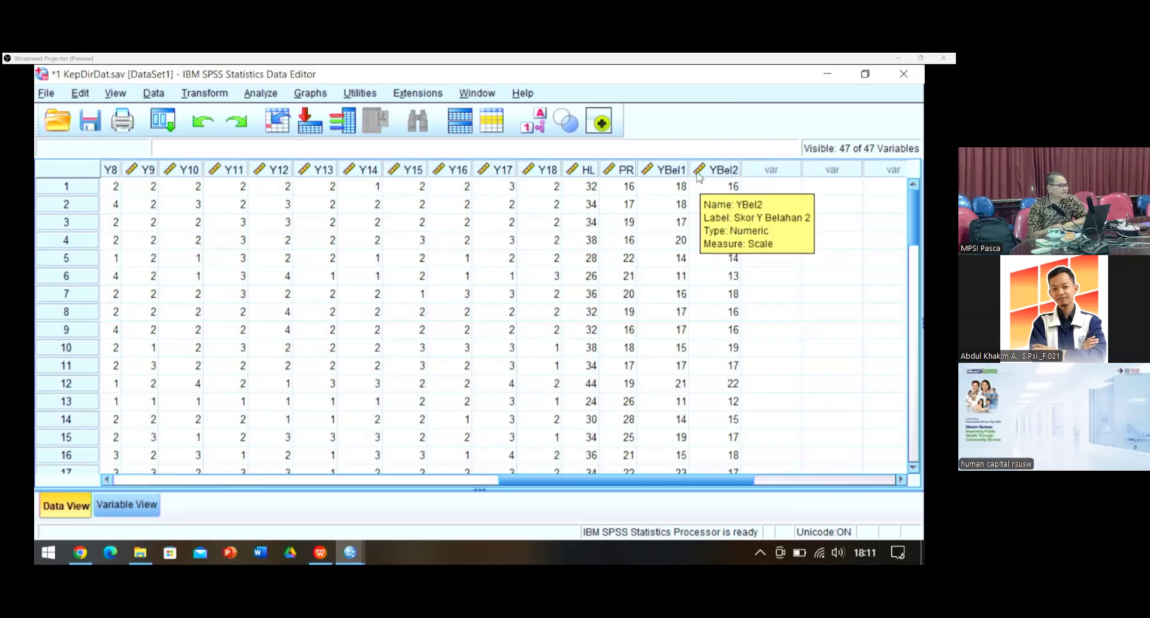
{"action": "left_click", "coordinate": [262, 94]}
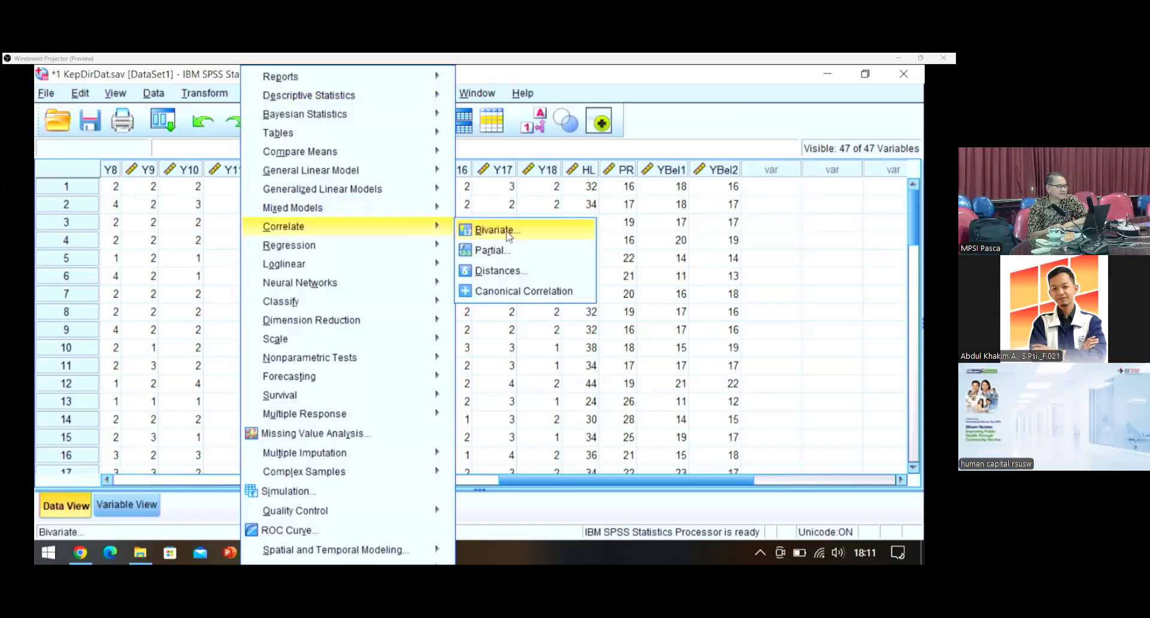
Step: Run a Pearson bivariate correlation of Skor Y Belahan 1 with Skor Y Belahan 2 (r = .792, N = 40)
{"action": "left_click", "coordinate": [509, 236]}
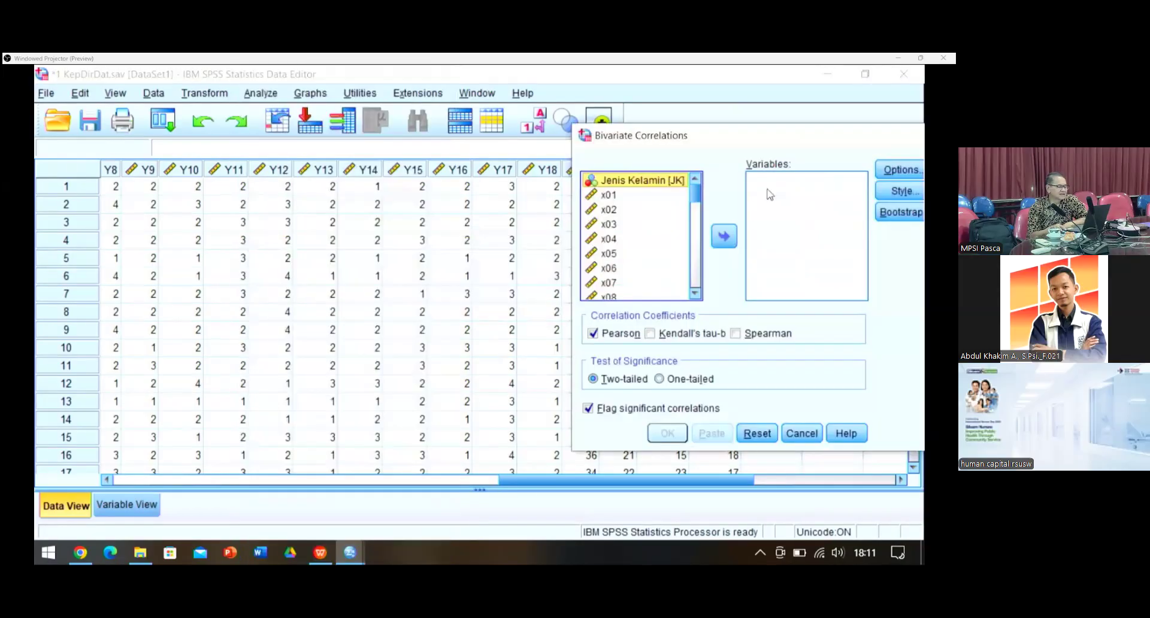
{"action": "left_click_drag", "start_coordinate": [695, 202], "coordinate": [638, 280]}
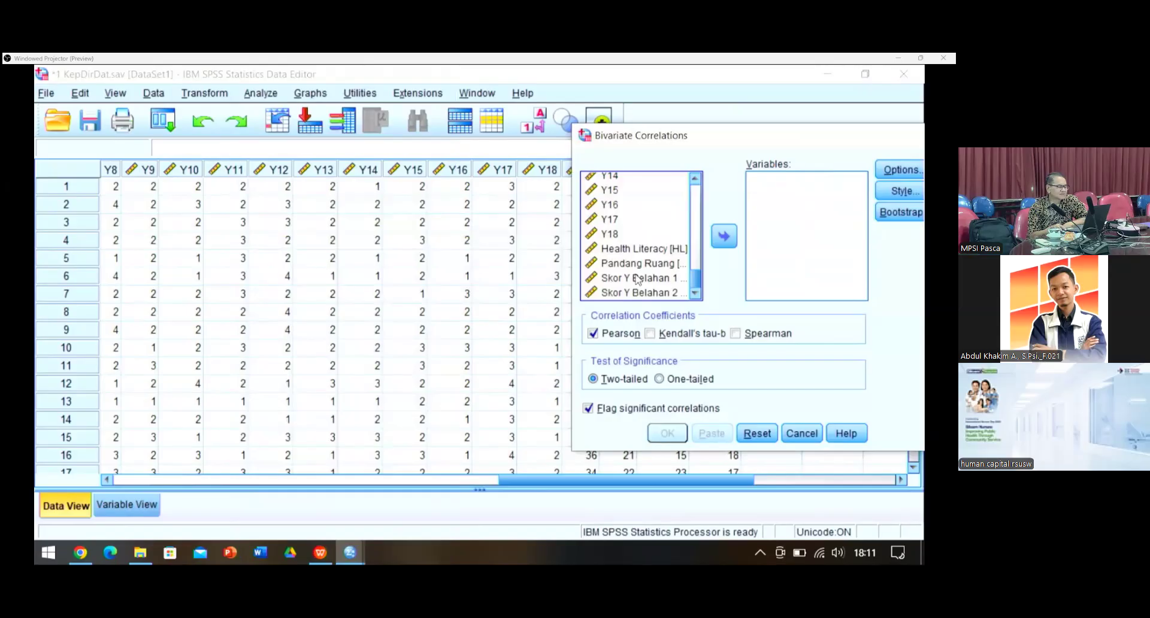
{"action": "left_click", "coordinate": [638, 279]}
{"action": "left_click", "coordinate": [724, 234]}
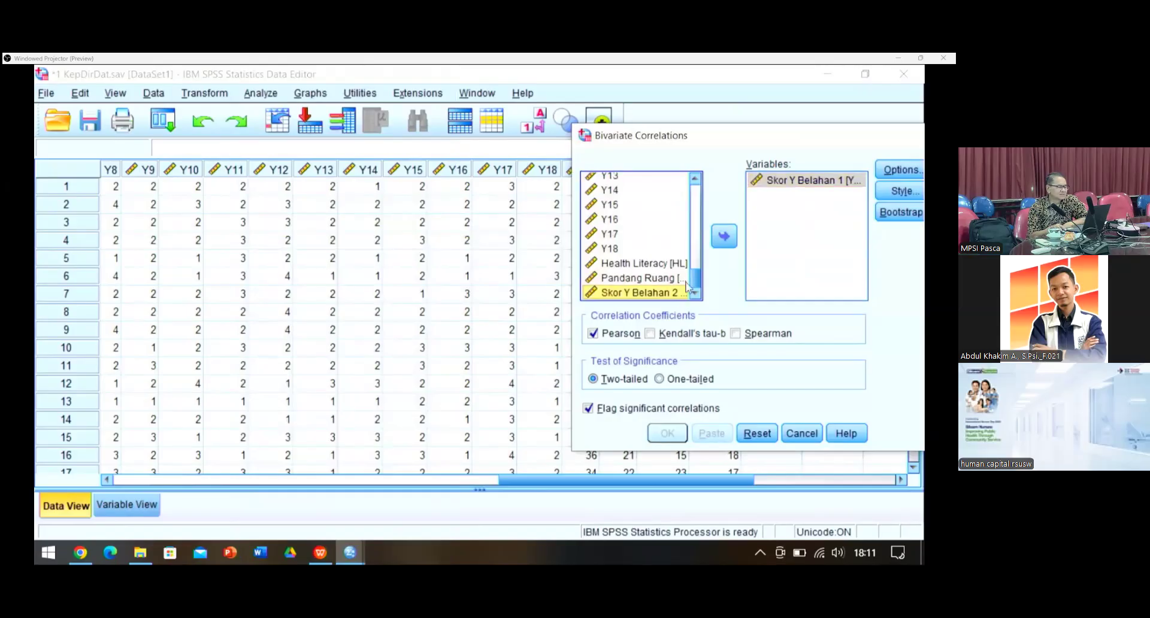
{"action": "left_click_drag", "start_coordinate": [686, 287], "coordinate": [756, 187]}
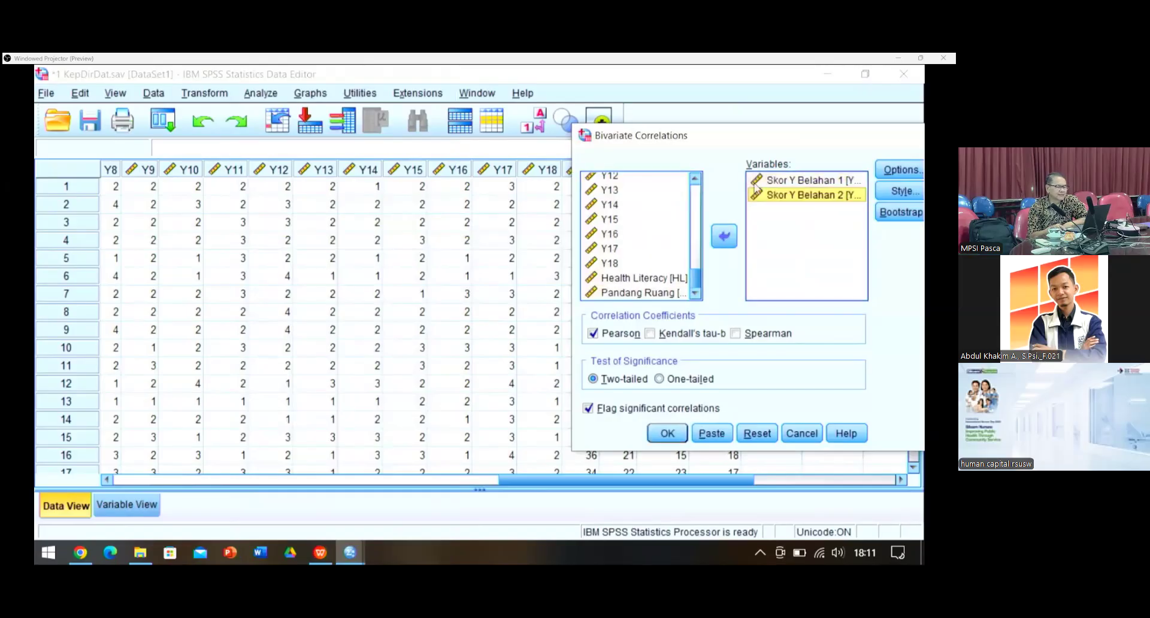
{"action": "left_click", "coordinate": [678, 431]}
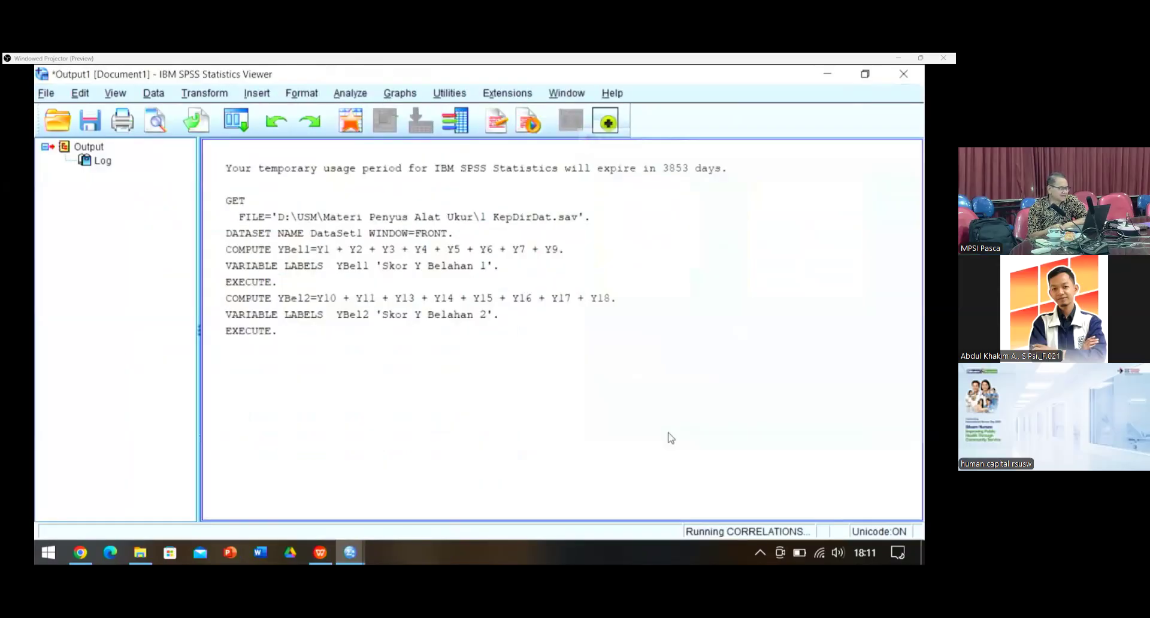
{"action": "left_click", "coordinate": [577, 384]}
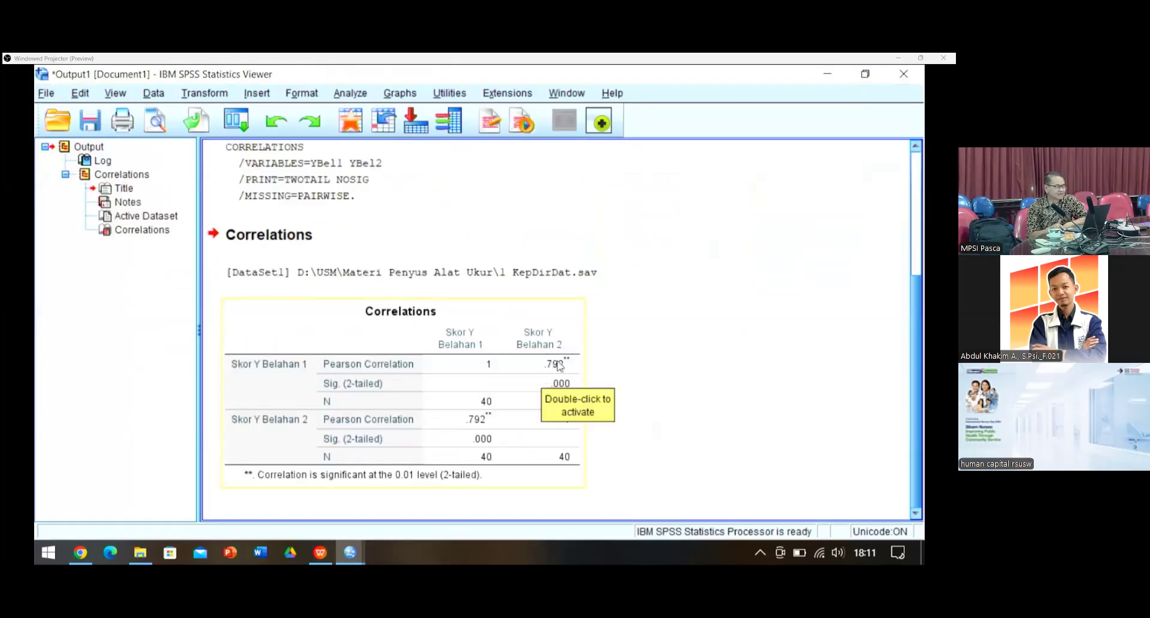
{"action": "left_click", "coordinate": [685, 323]}
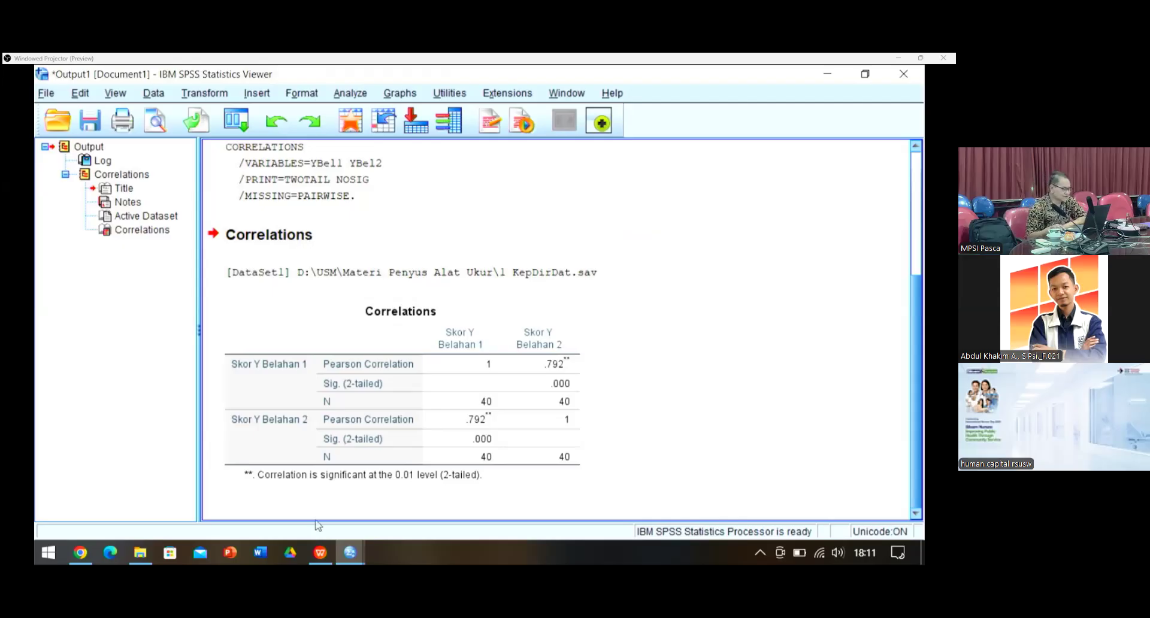
Step: Switch to the WPS reliability presentation and advance to the Split half slide on Belahan 1 and 2
{"action": "mouse_move", "coordinate": [320, 560]}
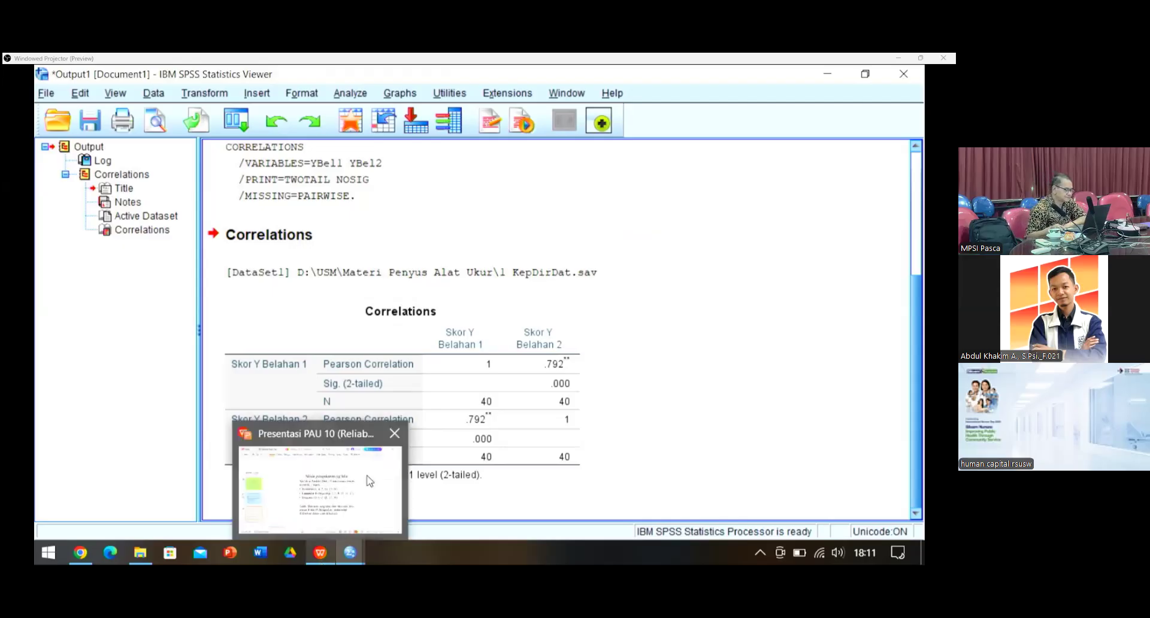
{"action": "left_click", "coordinate": [370, 481]}
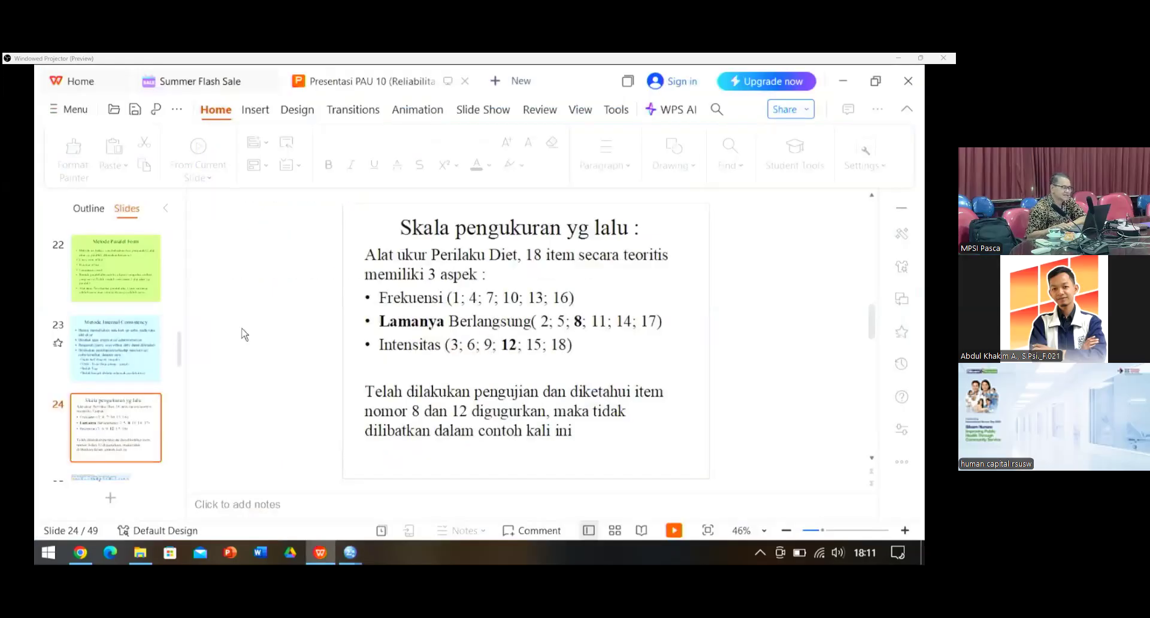
{"action": "scroll", "coordinate": [243, 334], "scroll_direction": "down", "scroll_amount": 1}
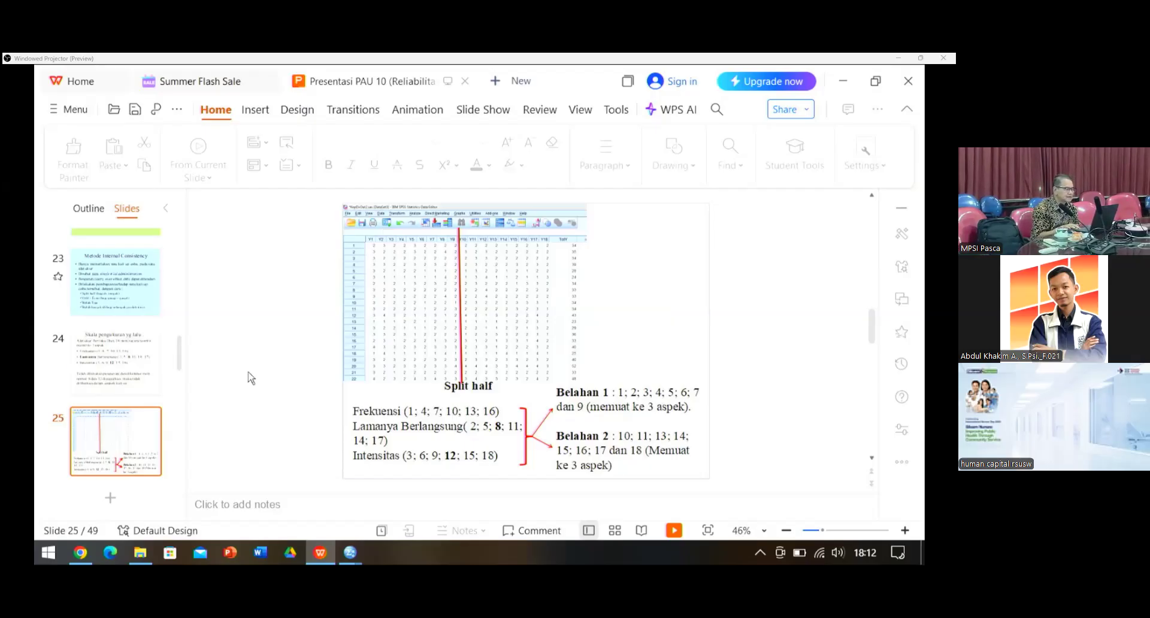
{"action": "key", "text": "Down"}
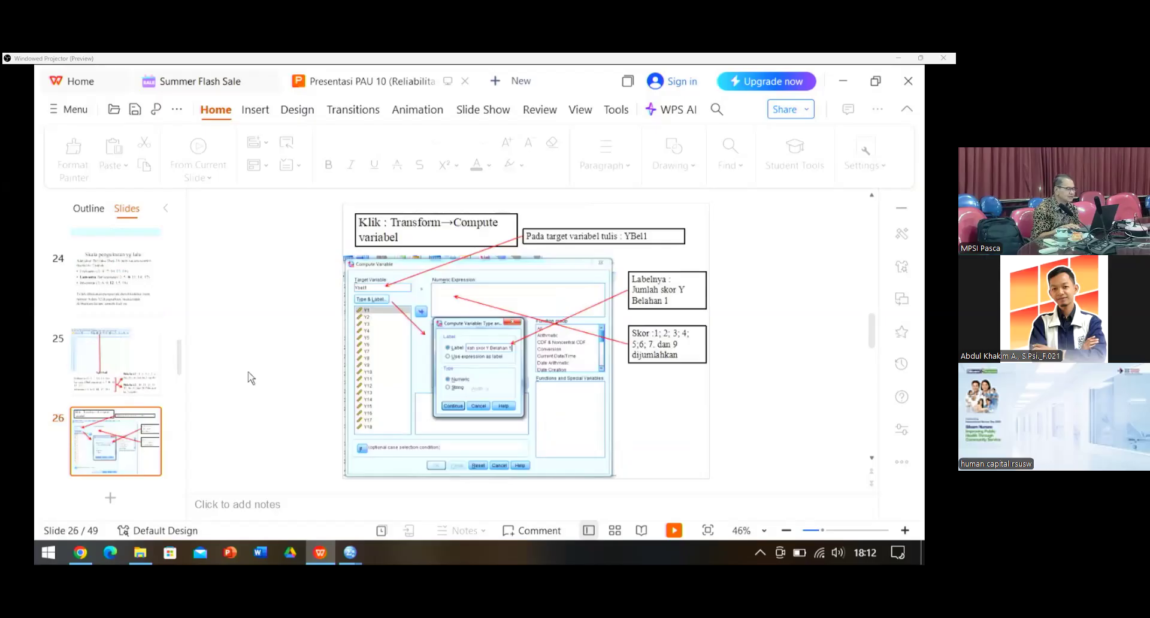
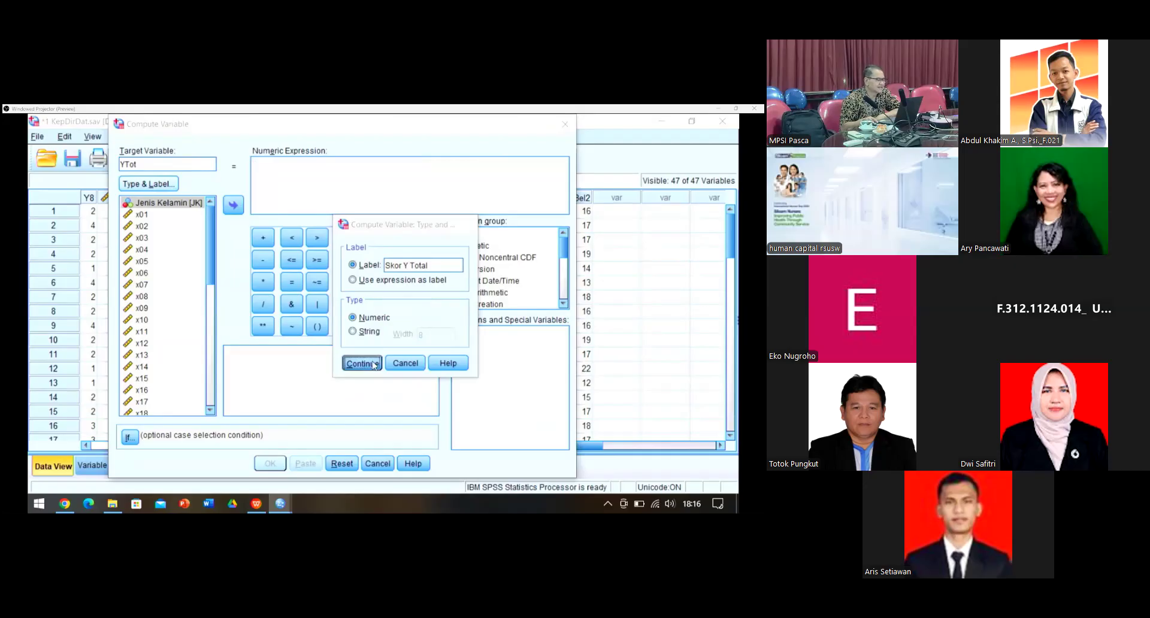
Step: Compute YTot as YBel1 + YBel2, then narrow the new YTot column in the Data Editor
{"action": "scroll", "coordinate": [170, 384], "scroll_direction": "down", "scroll_amount": 10}
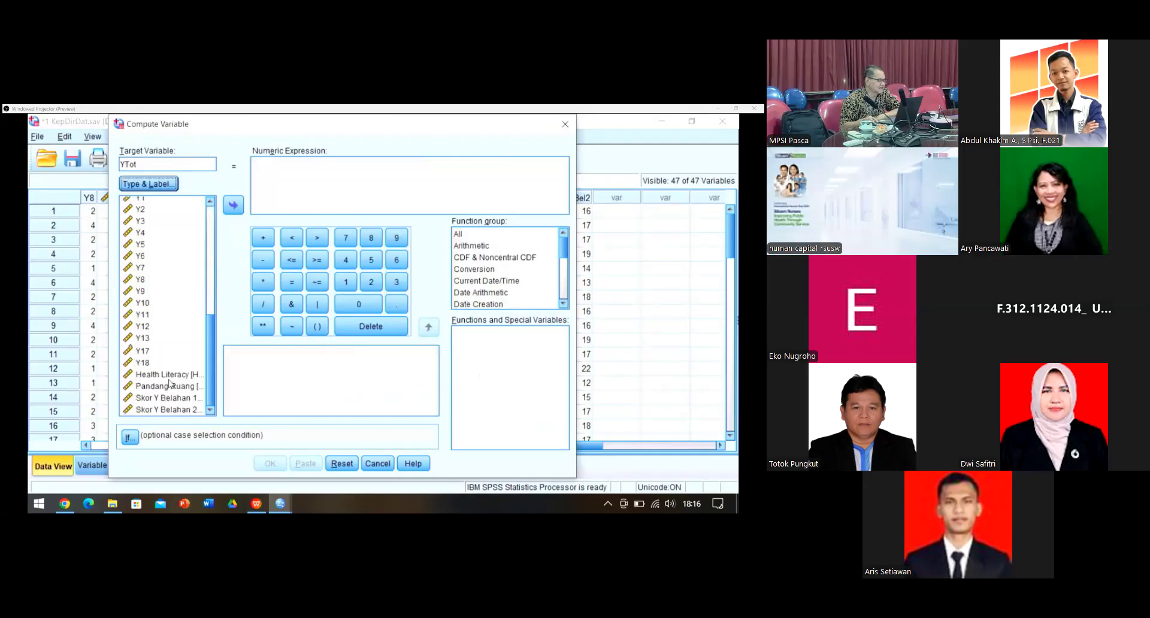
{"action": "left_click", "coordinate": [147, 398]}
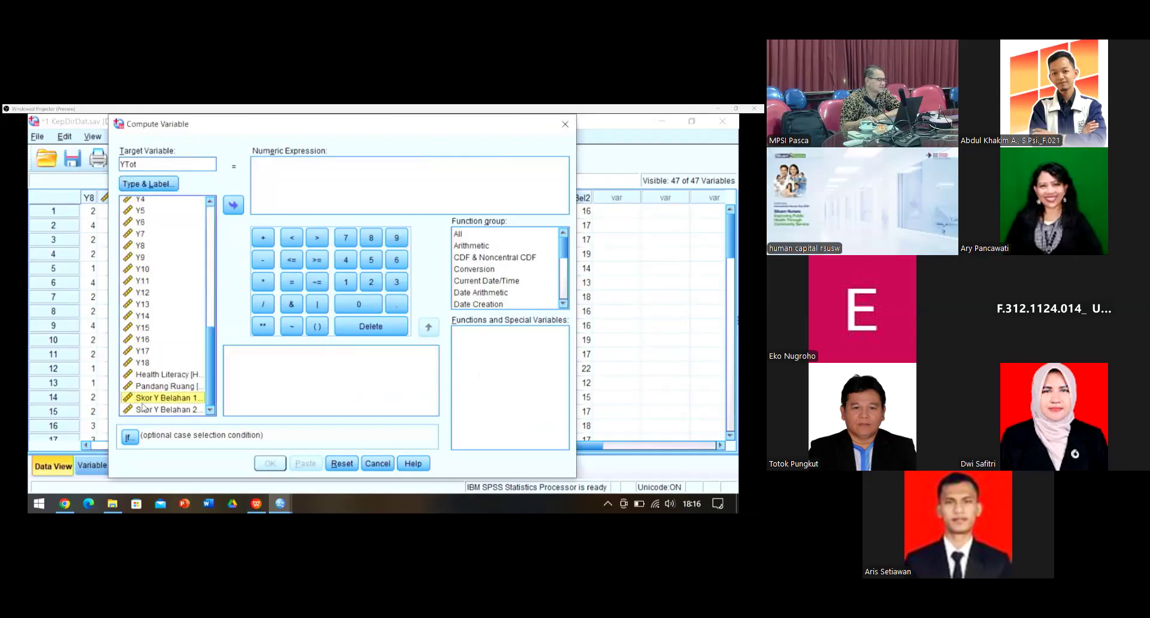
{"action": "left_click", "coordinate": [233, 206]}
{"action": "left_click", "coordinate": [254, 235]}
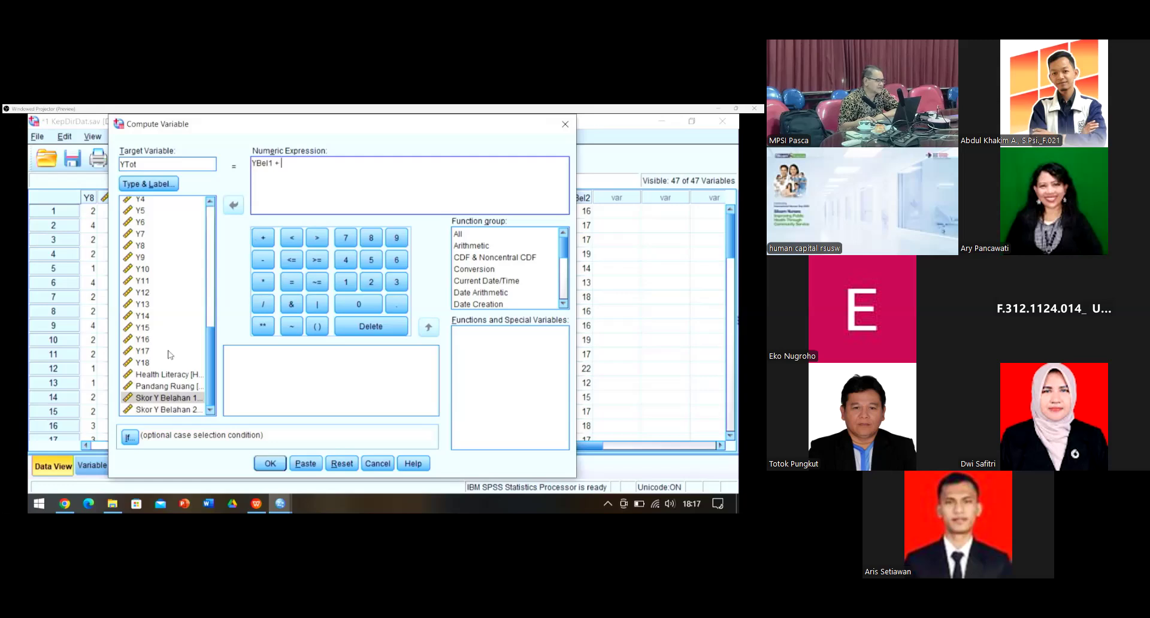
{"action": "left_click", "coordinate": [146, 411]}
{"action": "left_click", "coordinate": [234, 206]}
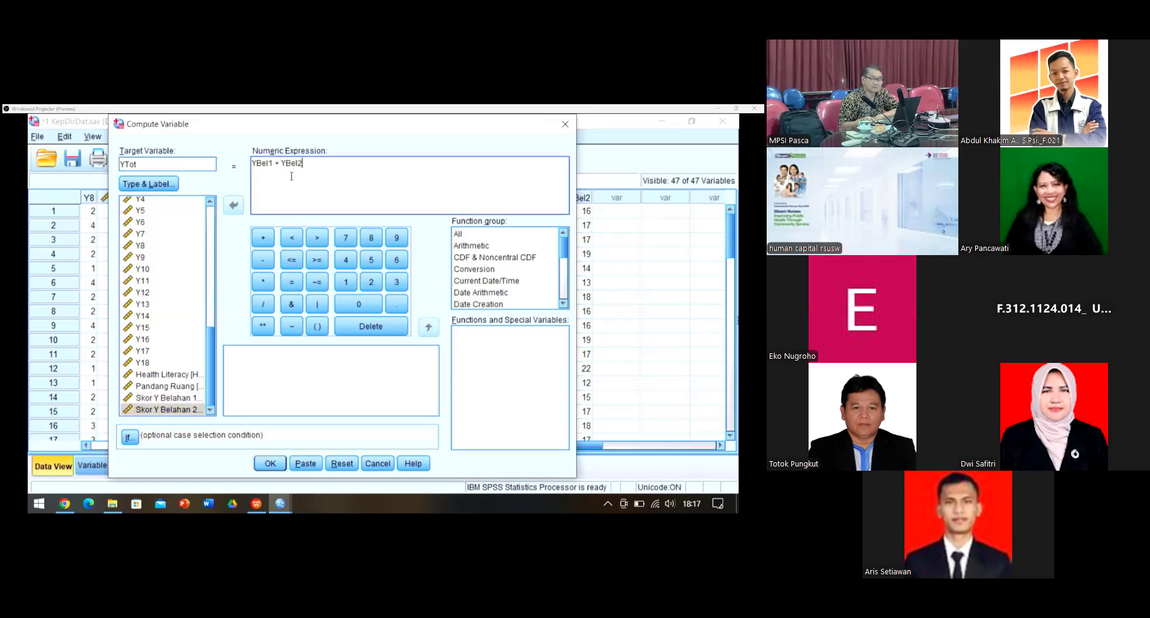
{"action": "left_click", "coordinate": [274, 465]}
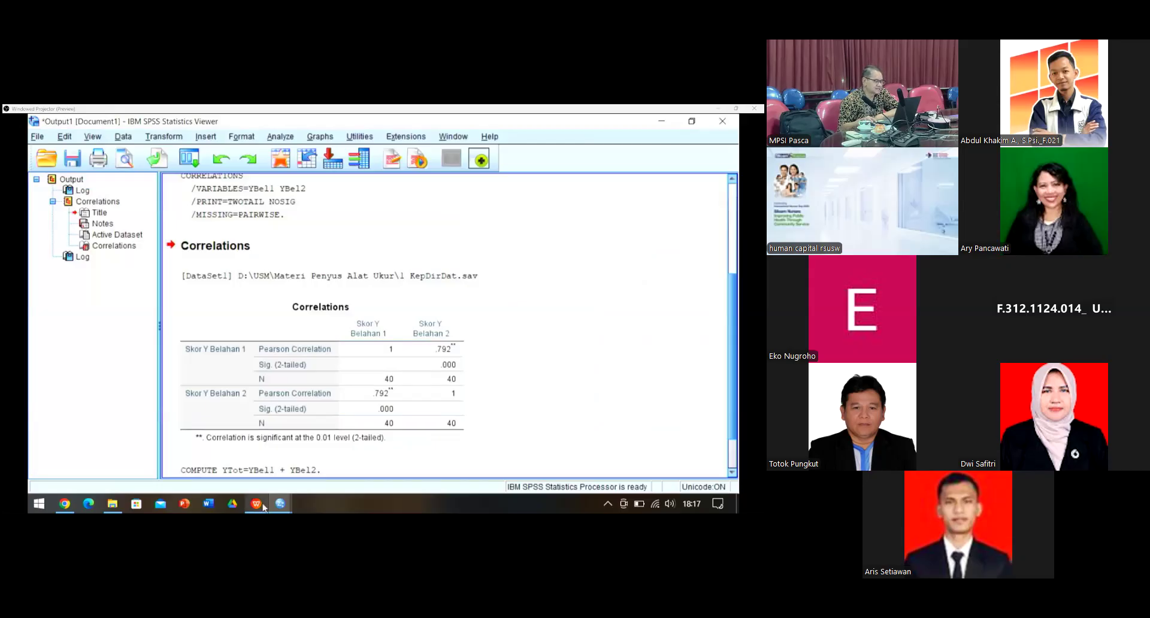
{"action": "mouse_move", "coordinate": [281, 508]}
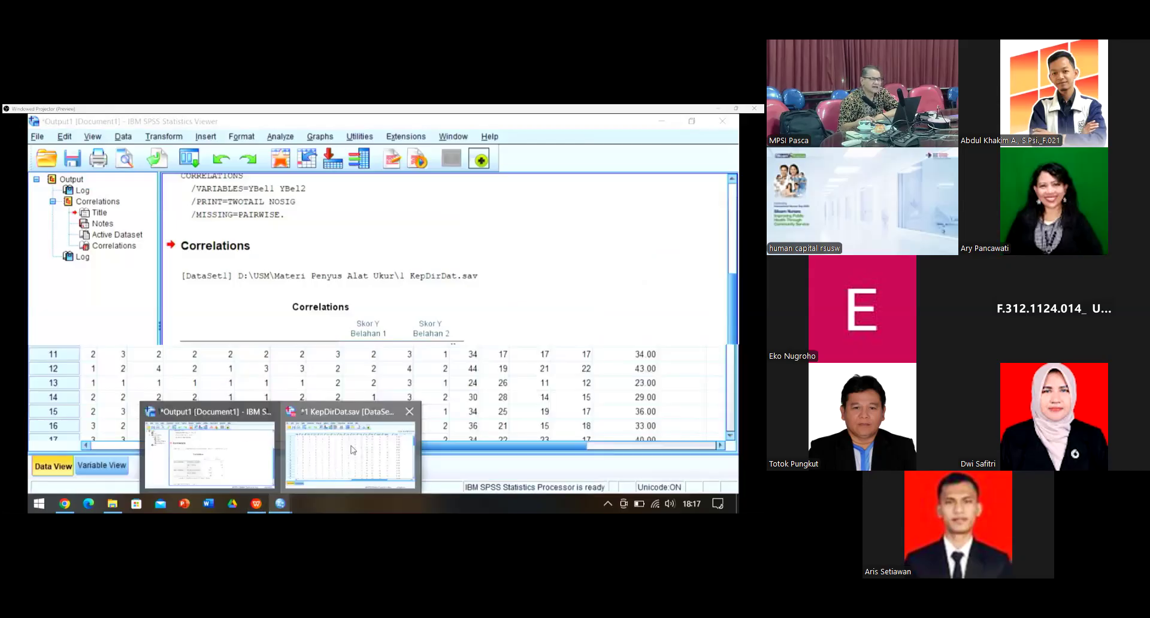
{"action": "left_click", "coordinate": [353, 450]}
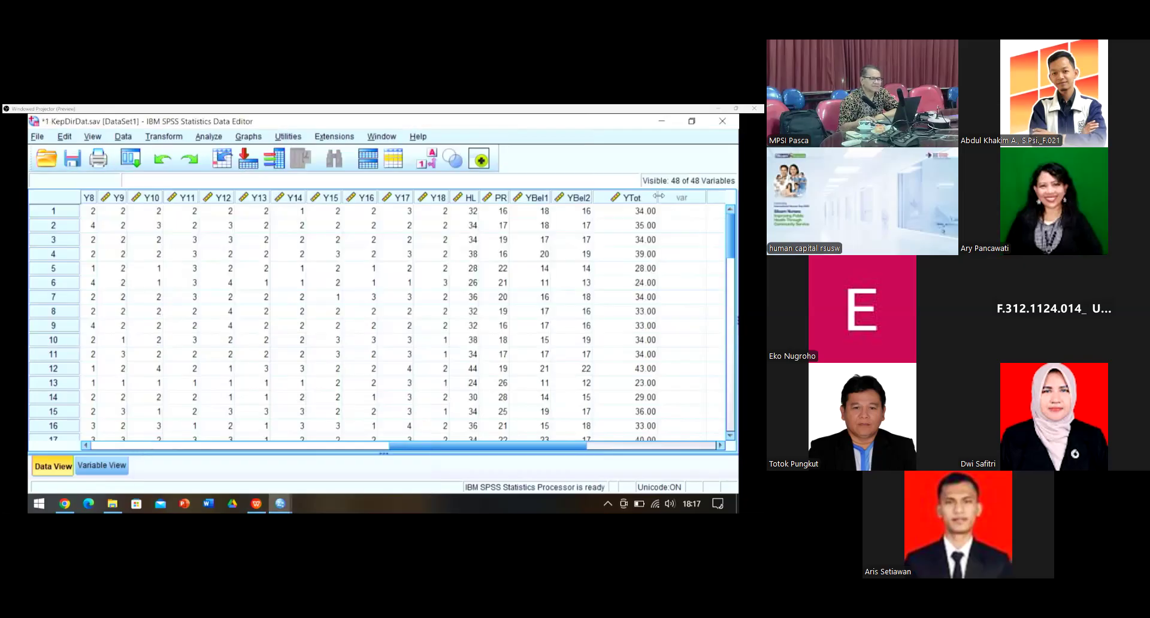
{"action": "left_click_drag", "start_coordinate": [659, 195], "coordinate": [636, 204]}
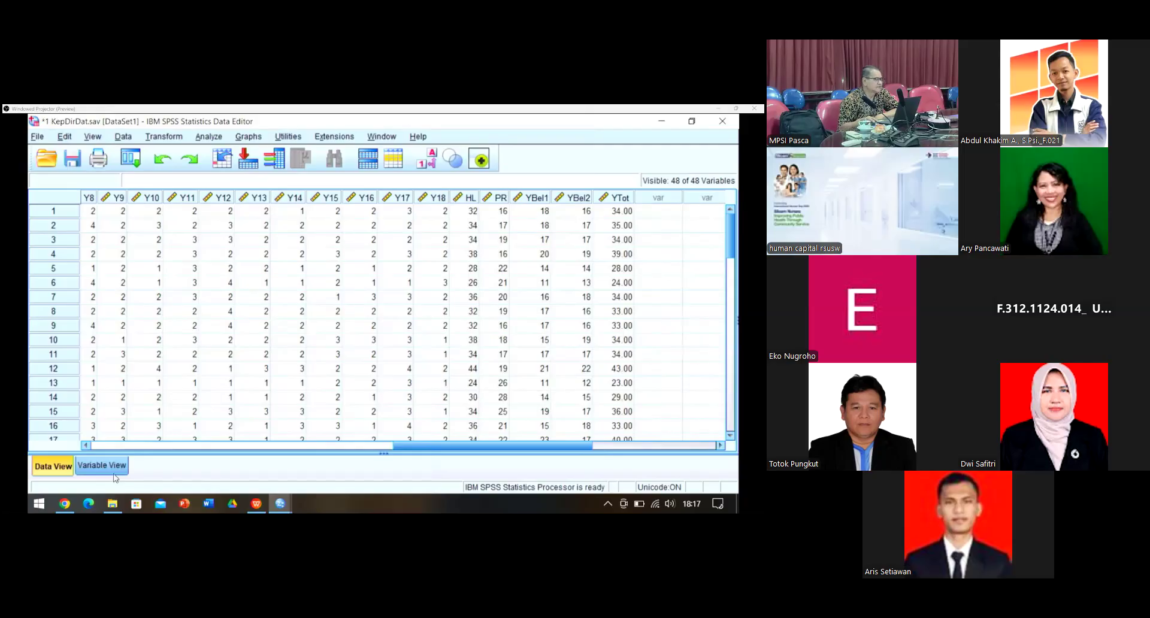
Step: Start a new Compute Variable with target YError, labelled 'Skor error Y'
{"action": "left_click", "coordinate": [170, 138]}
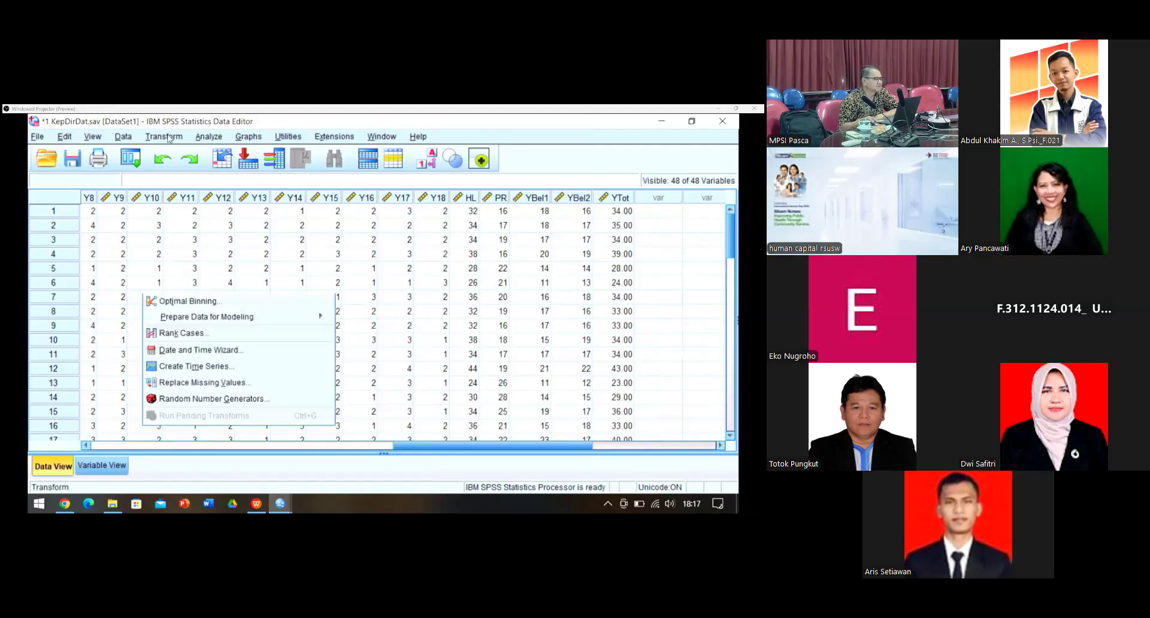
{"action": "left_click", "coordinate": [177, 154]}
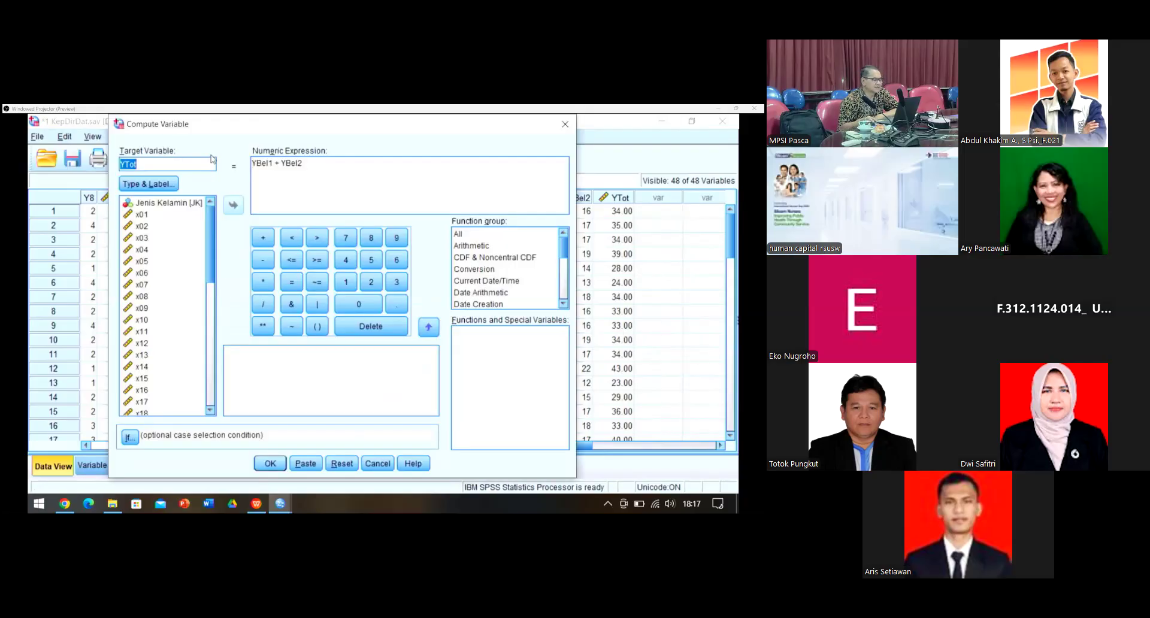
{"action": "left_click", "coordinate": [347, 464]}
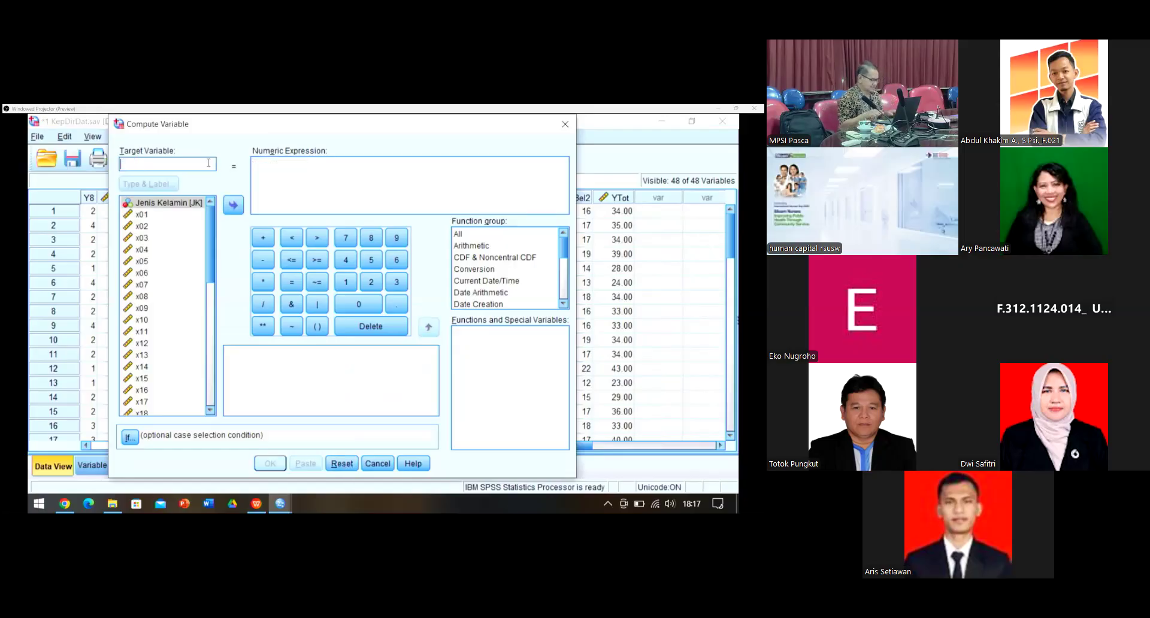
{"action": "type", "text": "Y"}
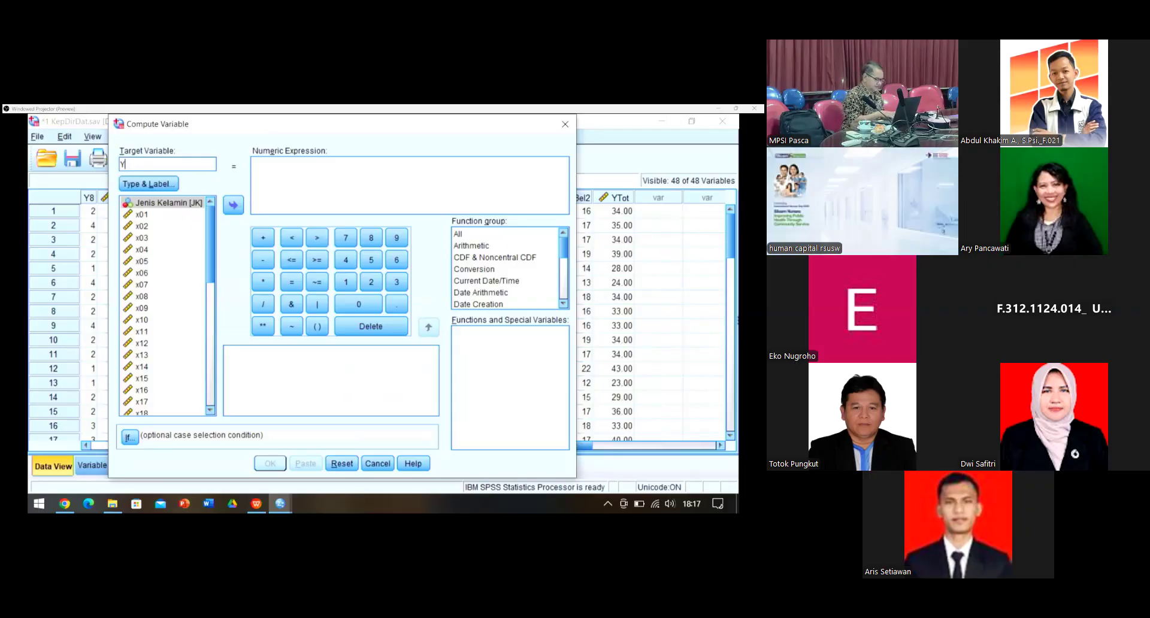
{"action": "type", "text": "Error"}
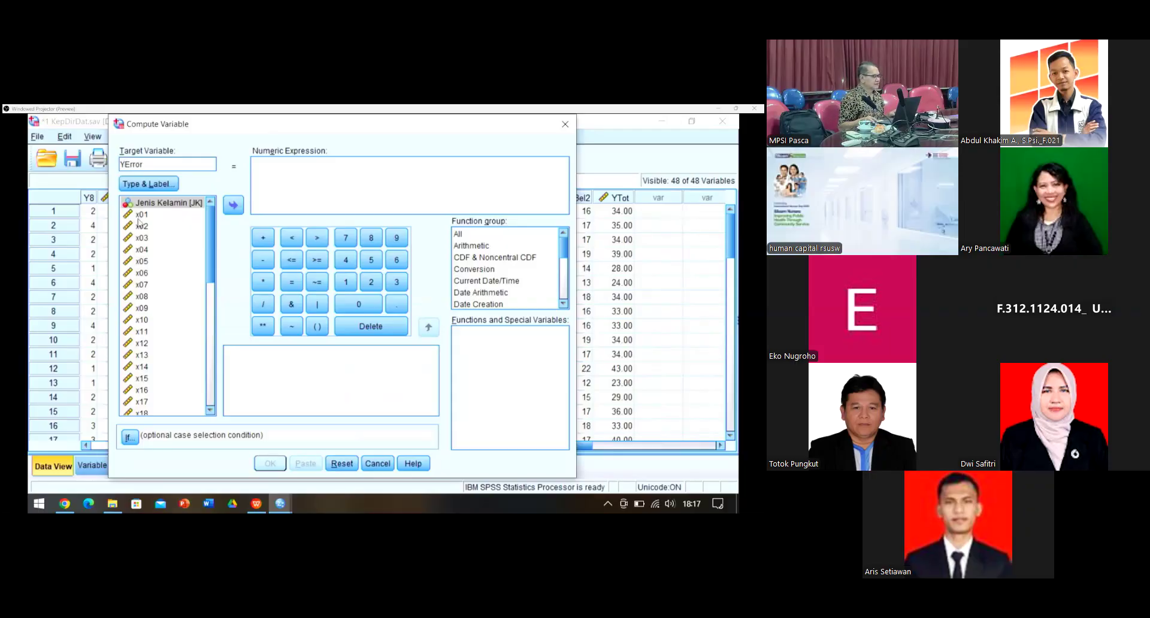
{"action": "left_click", "coordinate": [148, 184]}
{"action": "left_click", "coordinate": [396, 266]}
{"action": "type", "text": "Skor "}
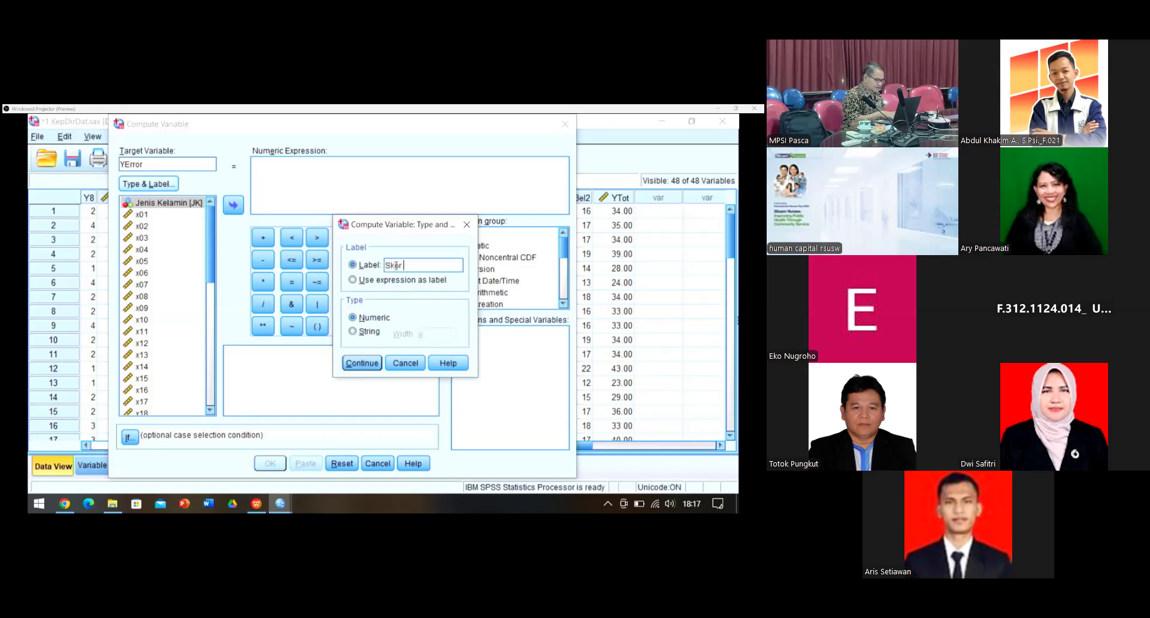
{"action": "type", "text": "error Y"}
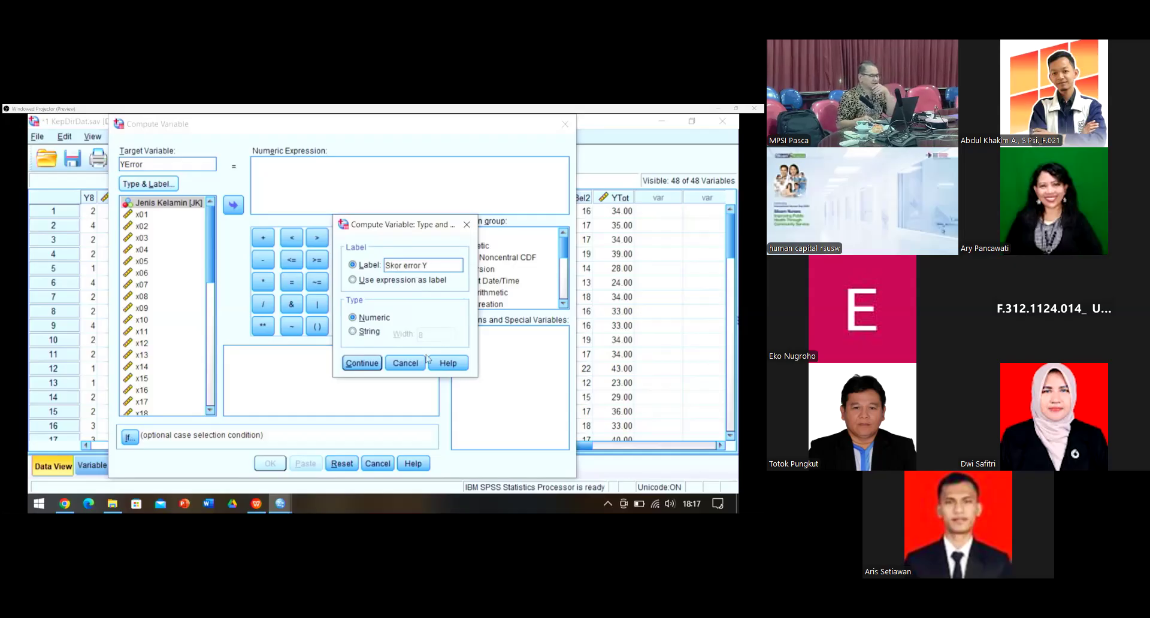
{"action": "left_click", "coordinate": [361, 365]}
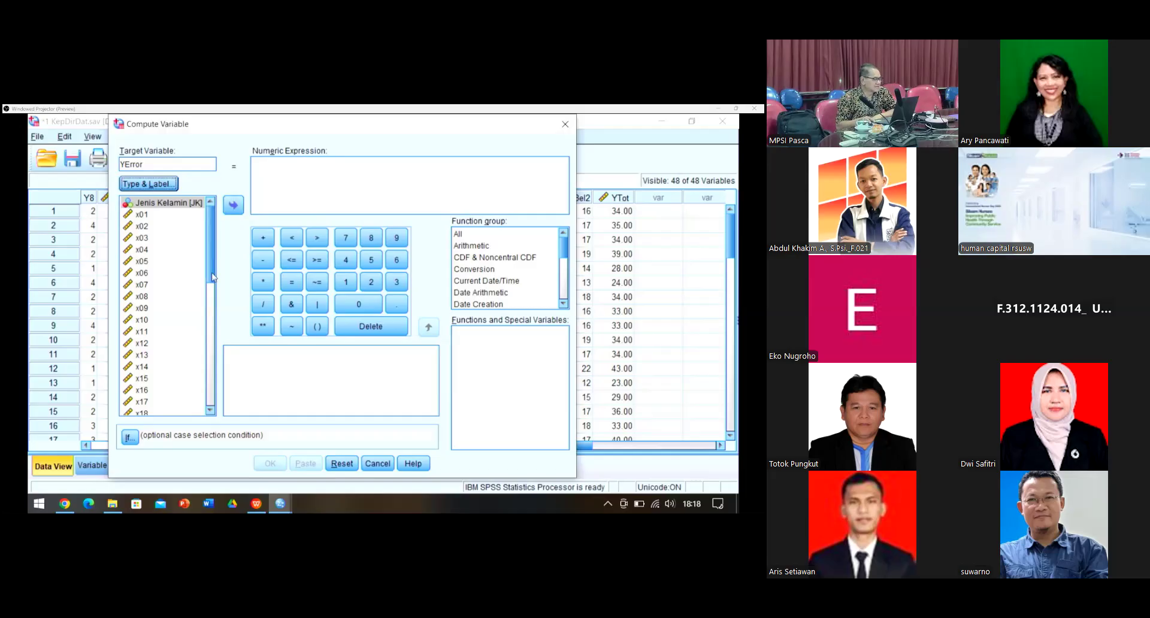
Step: Define YError as YBel1 - YBel2, run it, and return to the KepDirDat data
{"action": "left_click_drag", "start_coordinate": [213, 277], "coordinate": [171, 418]}
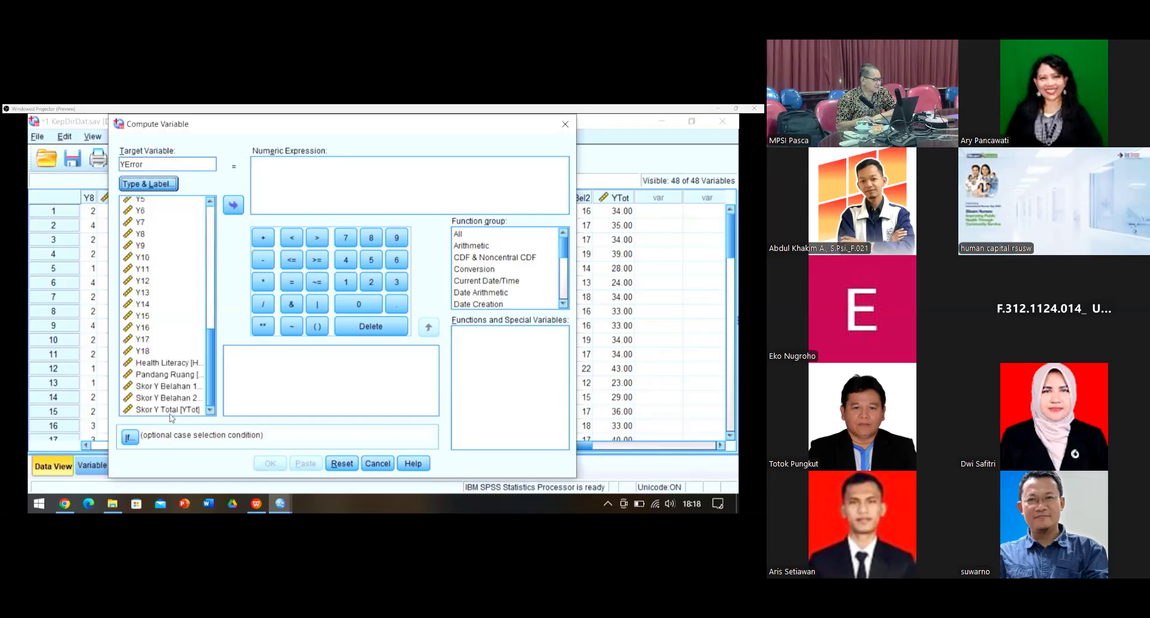
{"action": "left_click", "coordinate": [157, 389]}
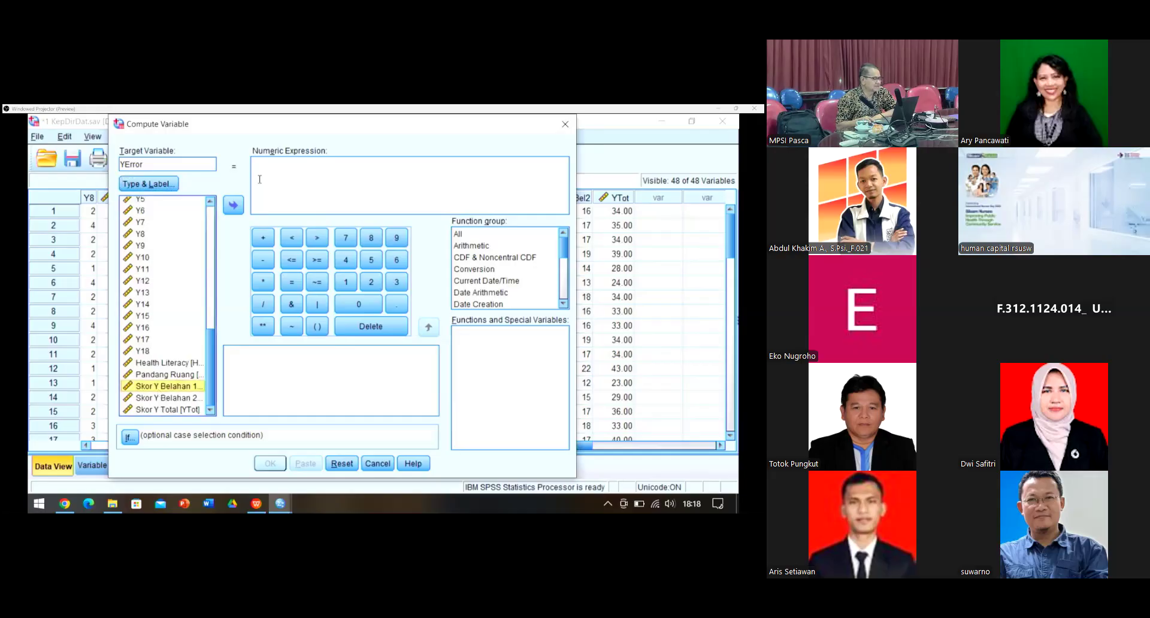
{"action": "left_click", "coordinate": [233, 206]}
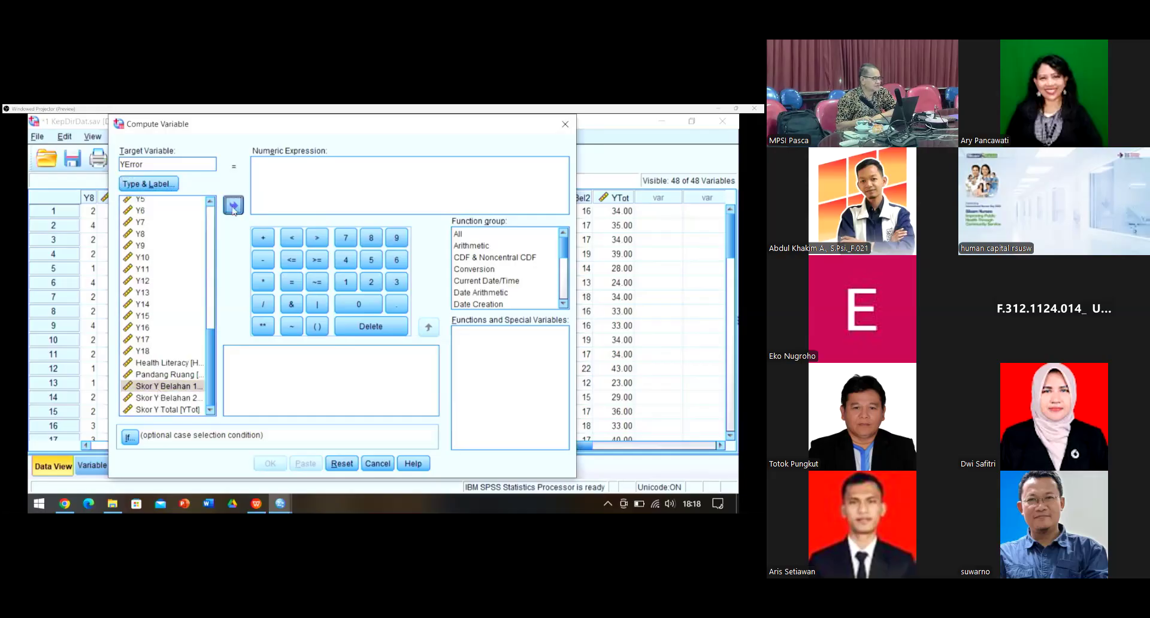
{"action": "left_click", "coordinate": [263, 260]}
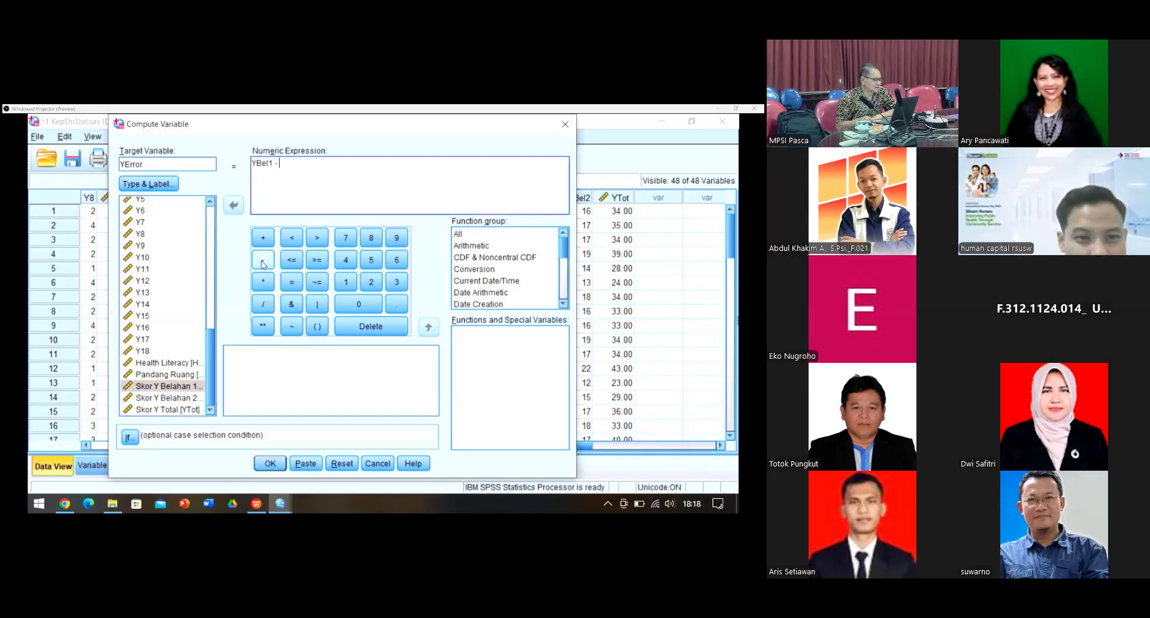
{"action": "left_click", "coordinate": [150, 399]}
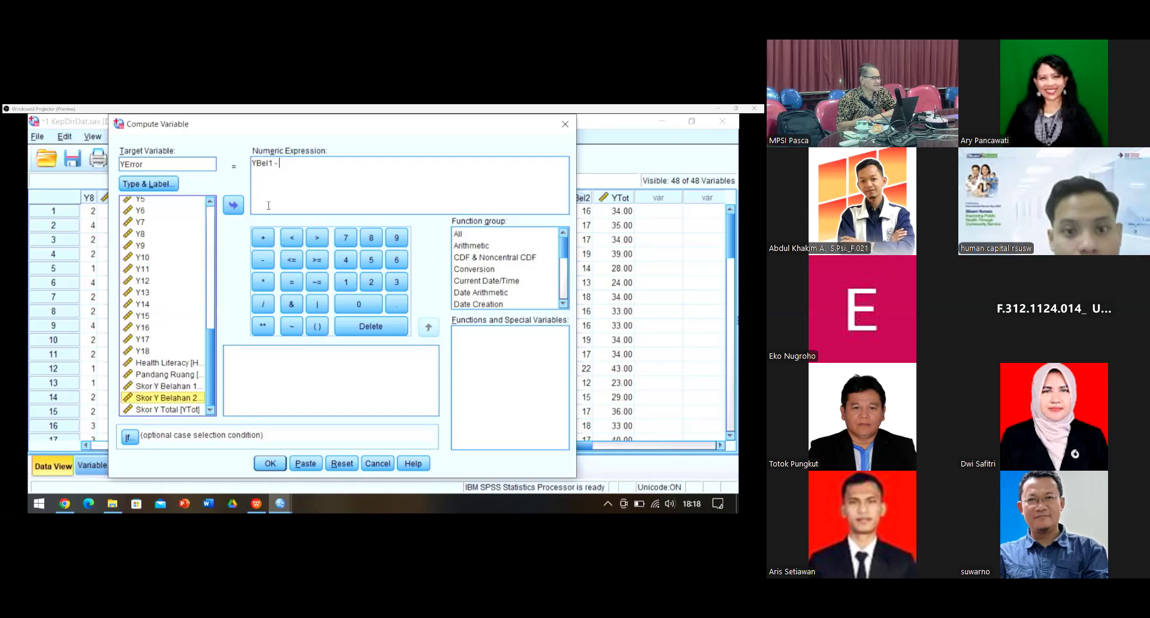
{"action": "left_click", "coordinate": [235, 206]}
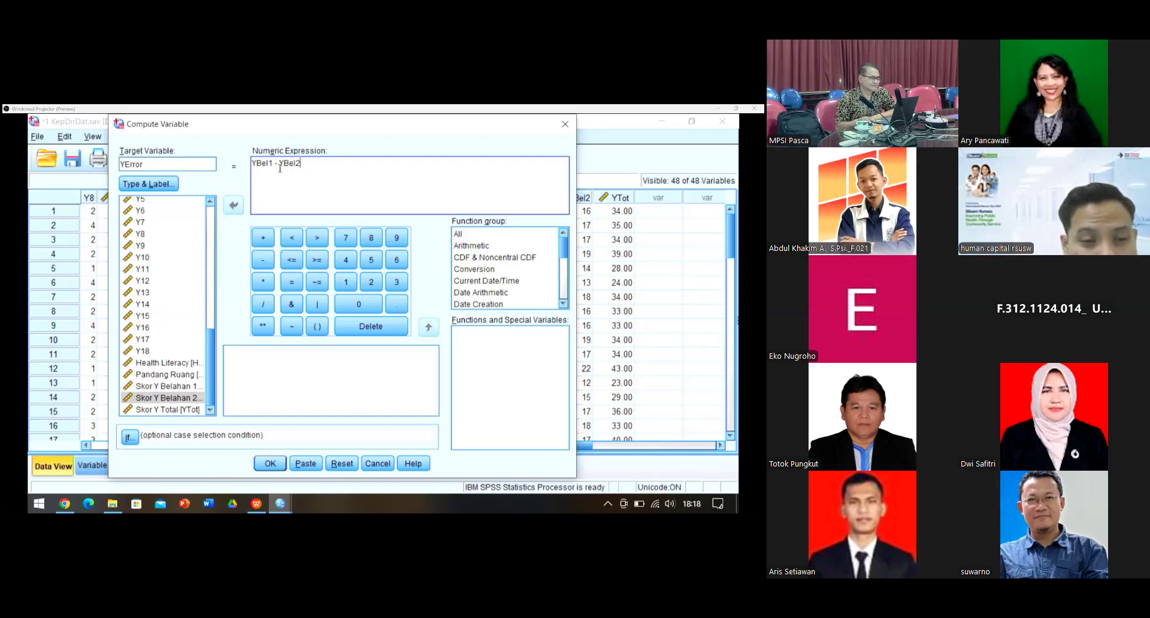
{"action": "left_click", "coordinate": [270, 463]}
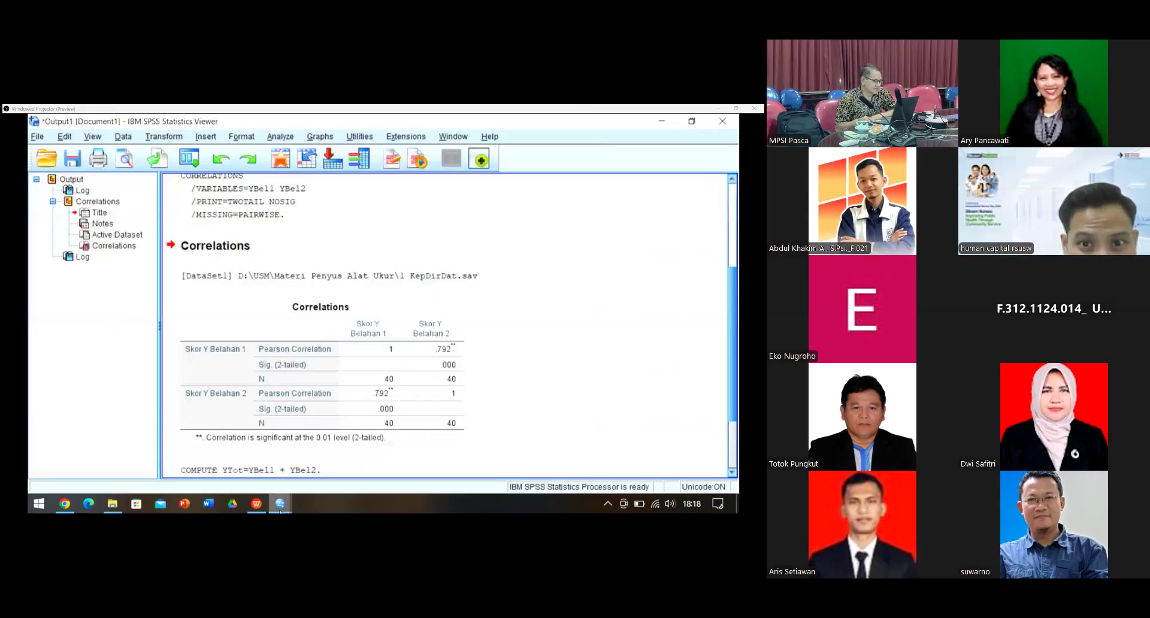
{"action": "mouse_move", "coordinate": [280, 511]}
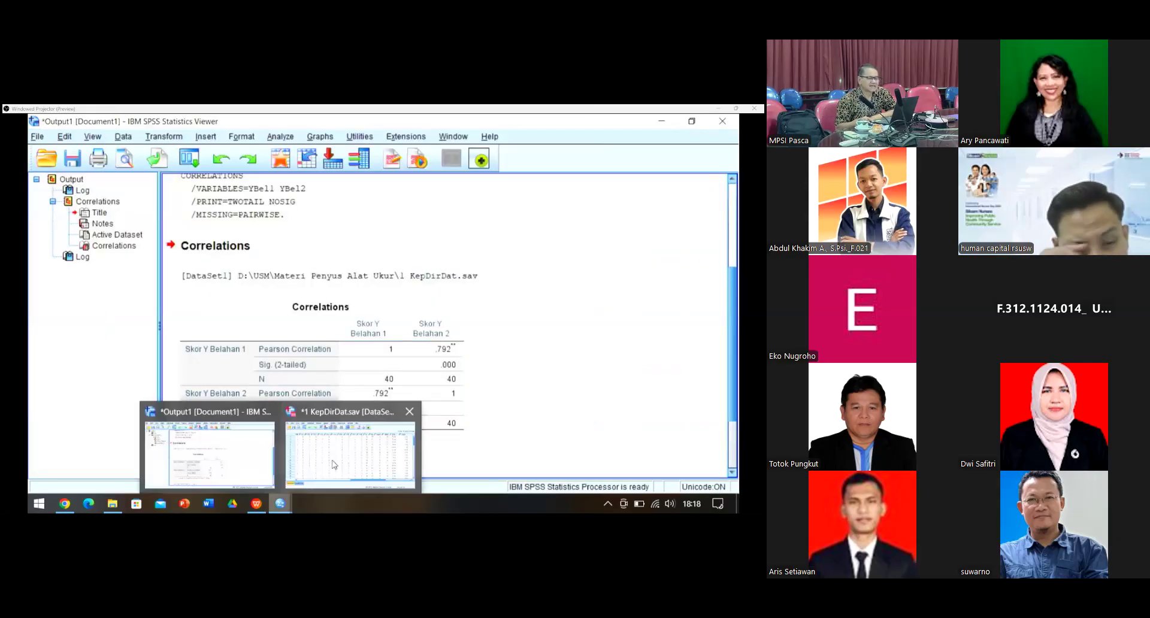
{"action": "left_click", "coordinate": [348, 464]}
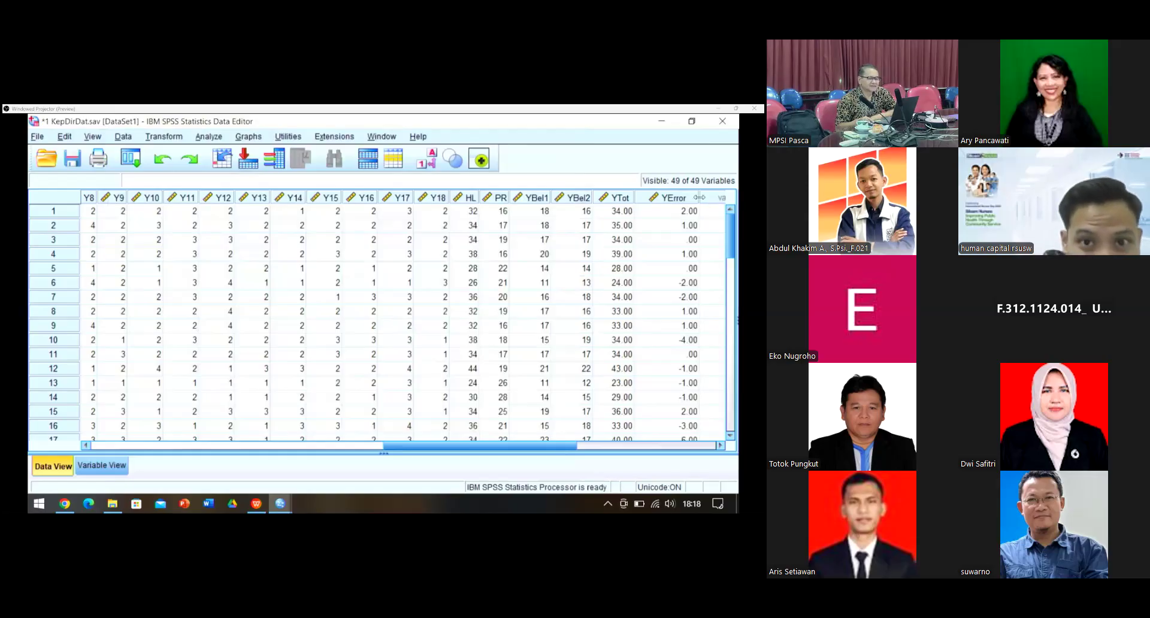
Step: Narrow the YError column and set YTot and YError to 0 decimal places
{"action": "left_click_drag", "start_coordinate": [701, 197], "coordinate": [677, 201]}
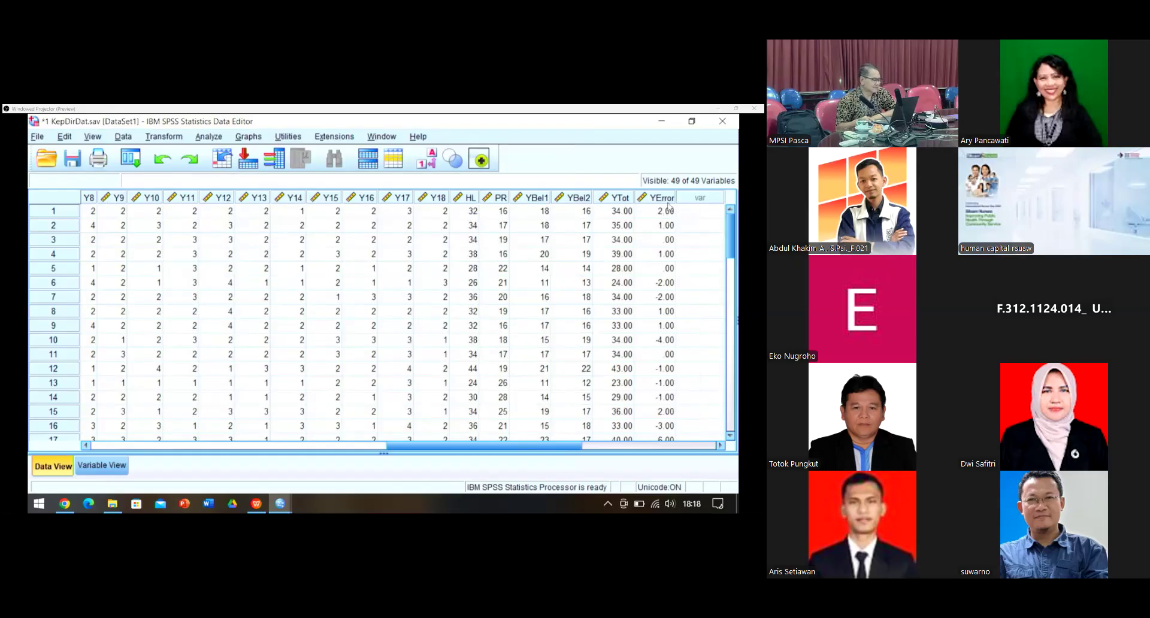
{"action": "left_click", "coordinate": [102, 466]}
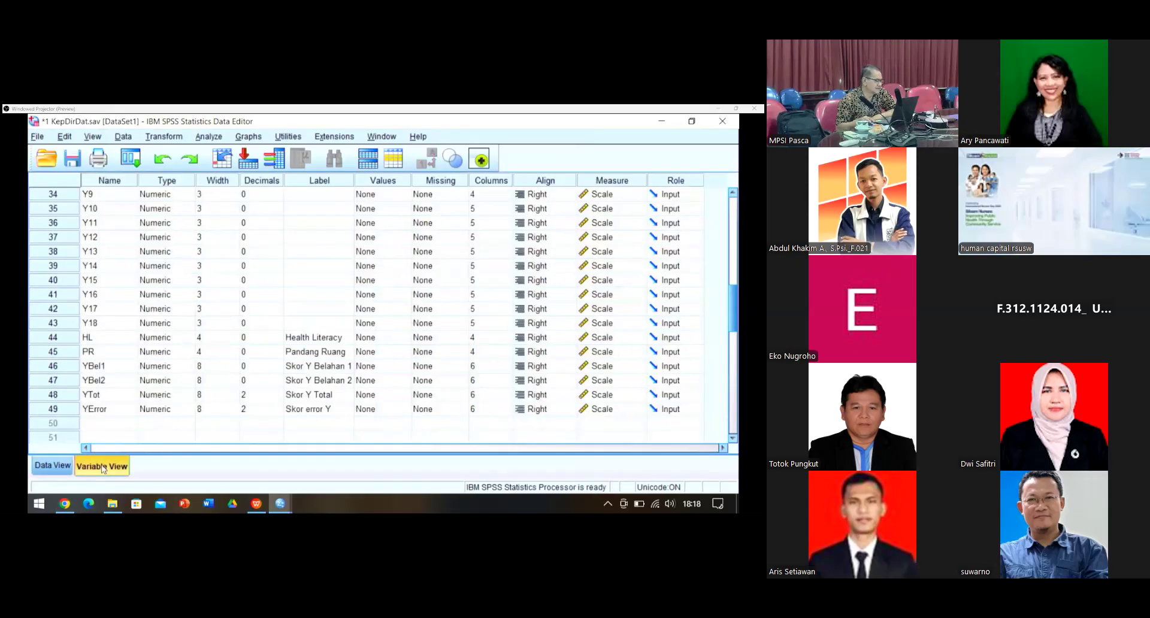
{"action": "left_click", "coordinate": [280, 399]}
{"action": "left_click", "coordinate": [277, 399]}
{"action": "left_click", "coordinate": [278, 398]}
{"action": "left_click", "coordinate": [280, 412]}
{"action": "left_click", "coordinate": [278, 412]}
{"action": "left_click", "coordinate": [278, 412]}
{"action": "left_click", "coordinate": [55, 469]}
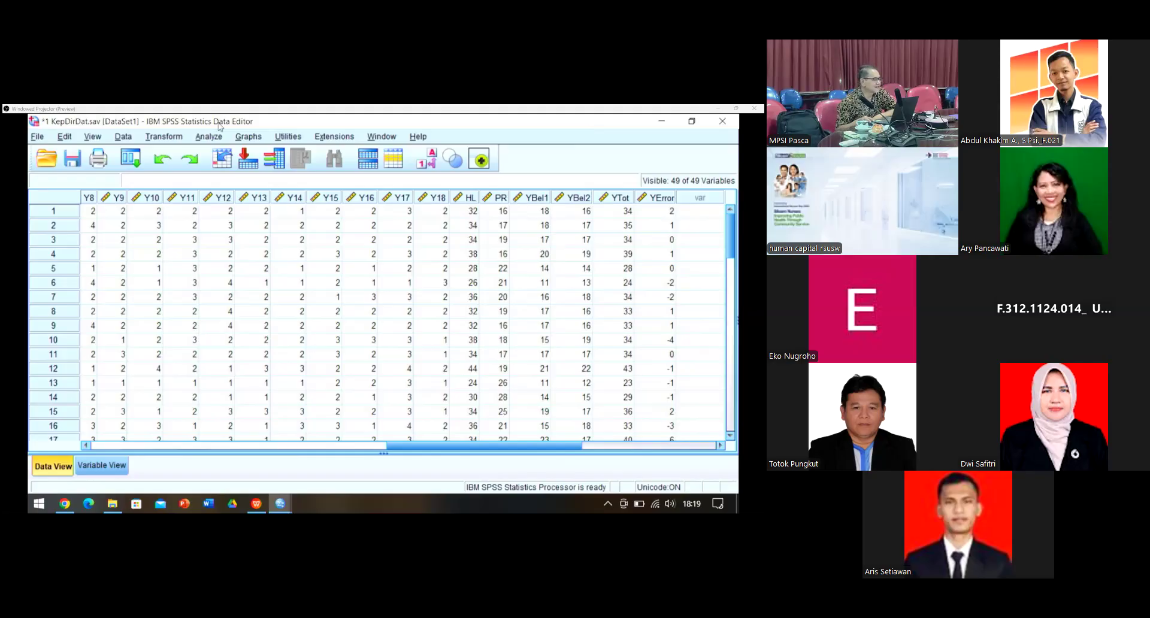
Step: Open Descriptives and add Skor Y Total and Skor error Y as variables
{"action": "left_click", "coordinate": [205, 139]}
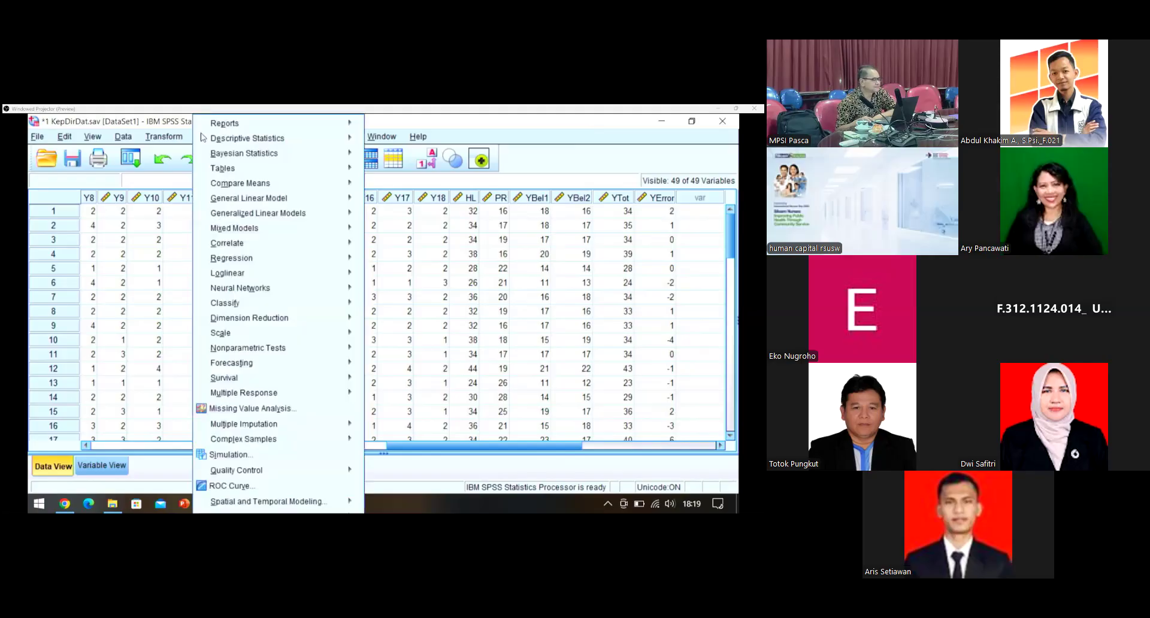
{"action": "mouse_move", "coordinate": [200, 123]}
{"action": "mouse_move", "coordinate": [251, 138]}
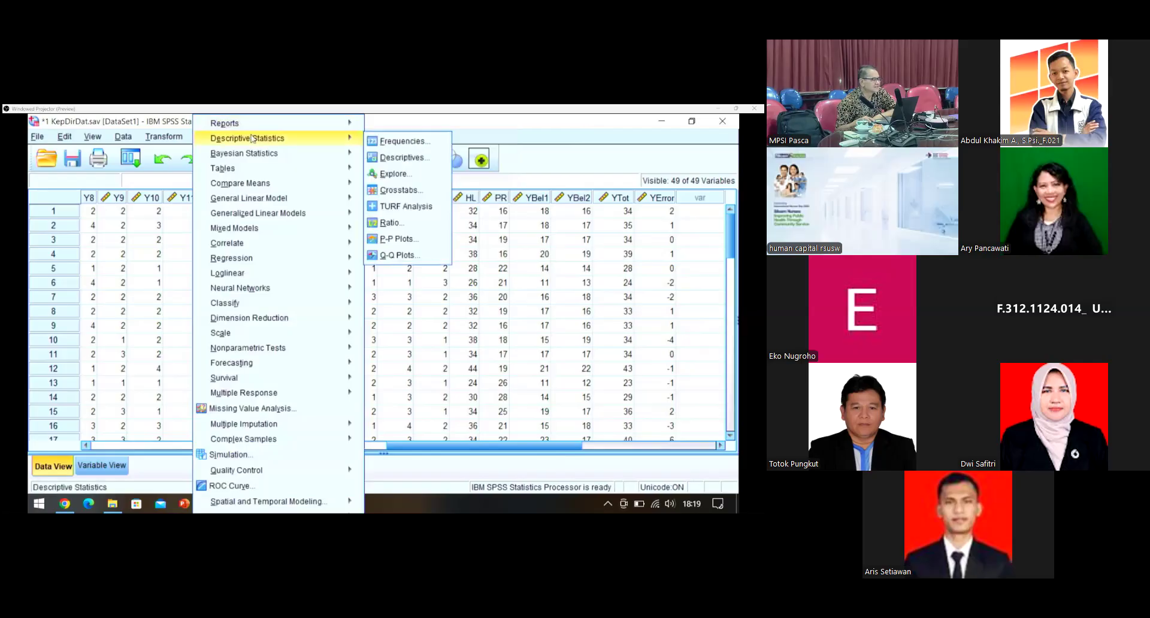
{"action": "left_click", "coordinate": [239, 139]}
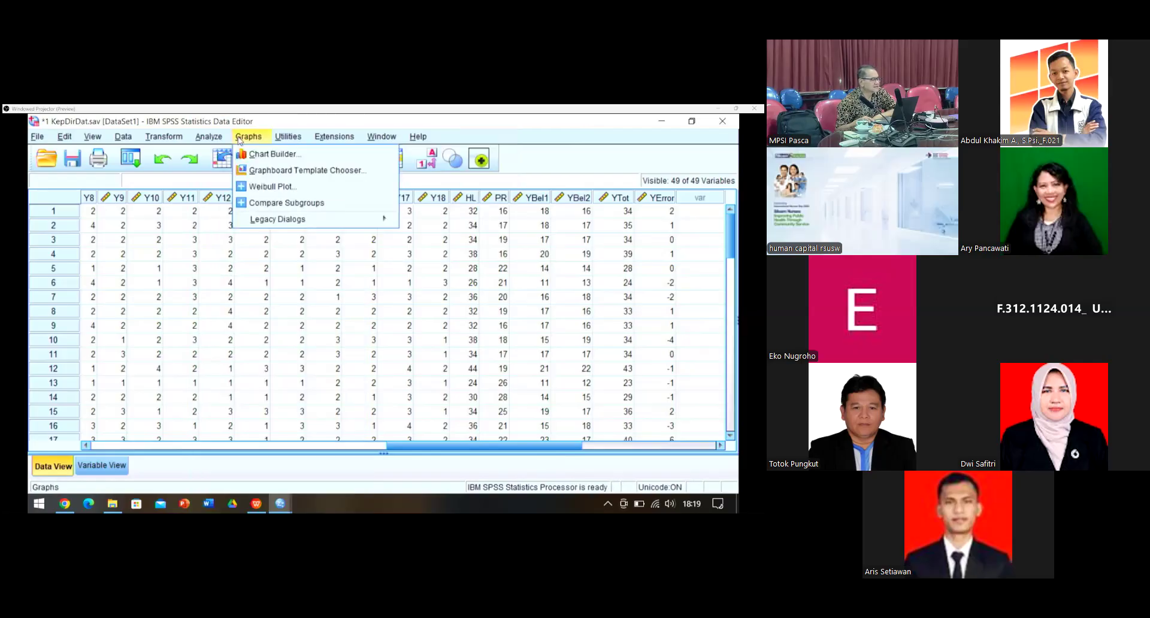
{"action": "mouse_move", "coordinate": [227, 143]}
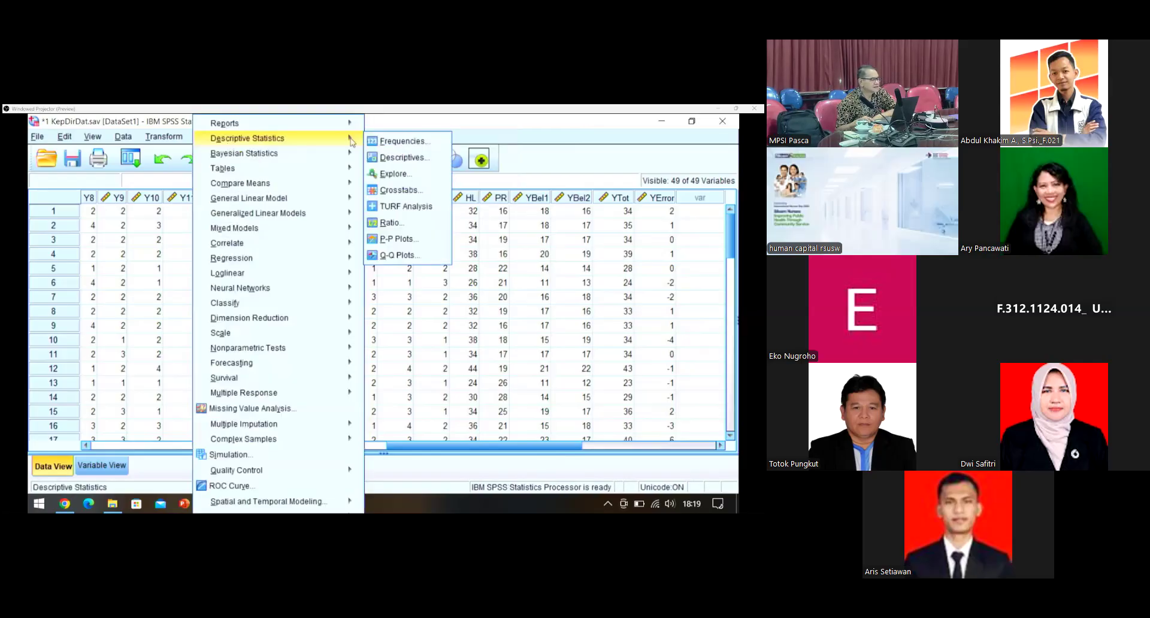
{"action": "left_click", "coordinate": [418, 159]}
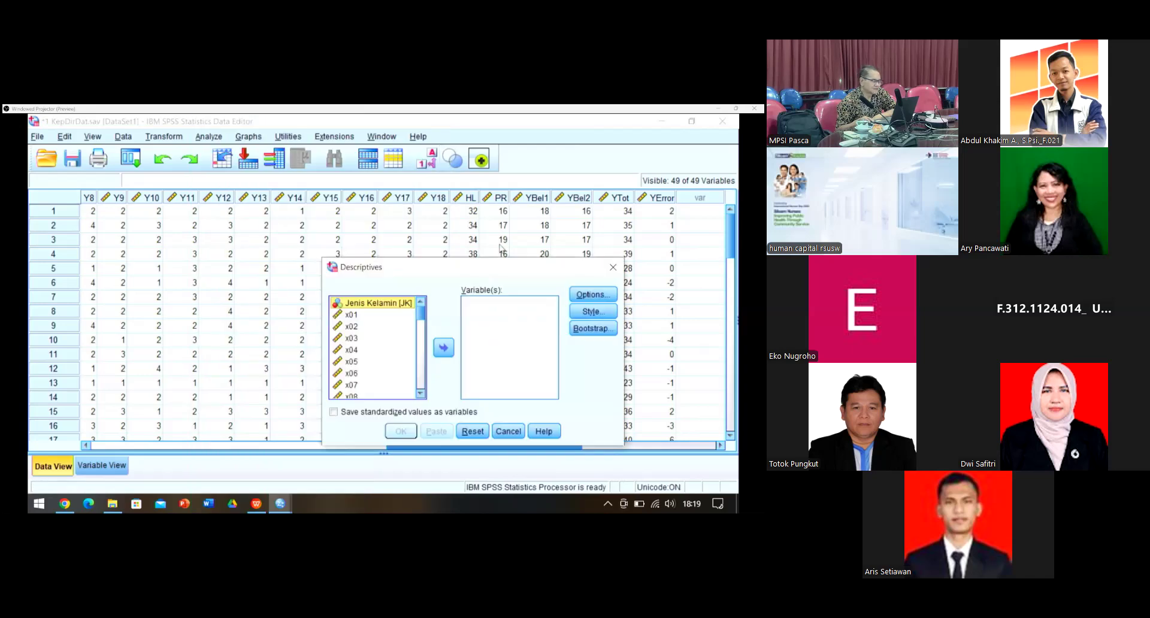
{"action": "left_click_drag", "start_coordinate": [417, 323], "coordinate": [403, 409]}
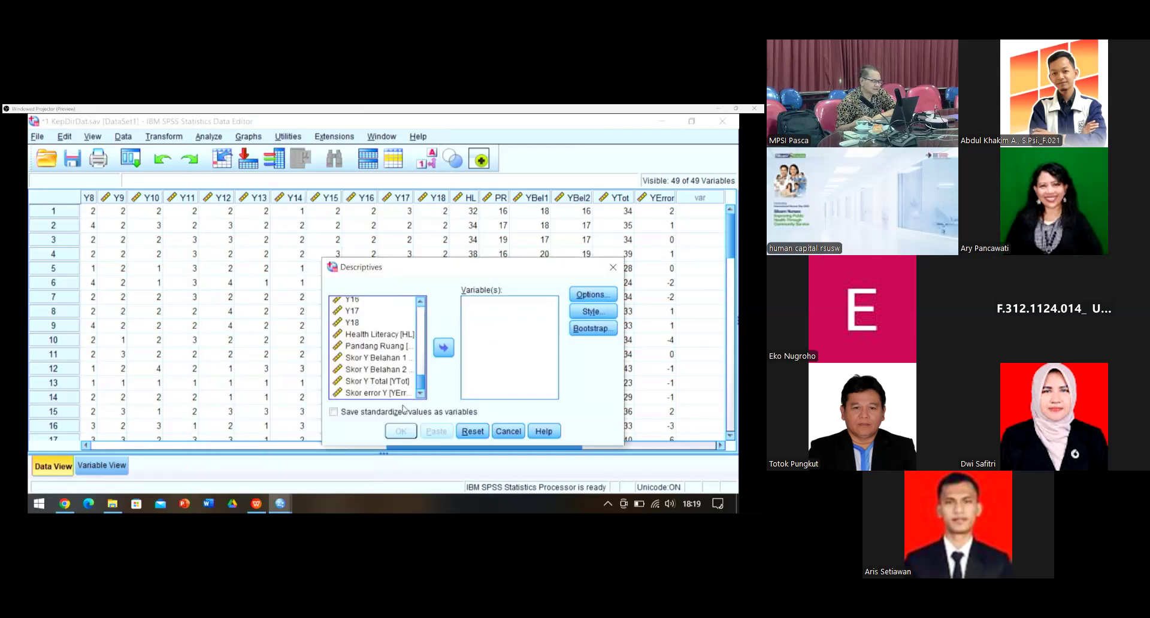
{"action": "left_click", "coordinate": [367, 383]}
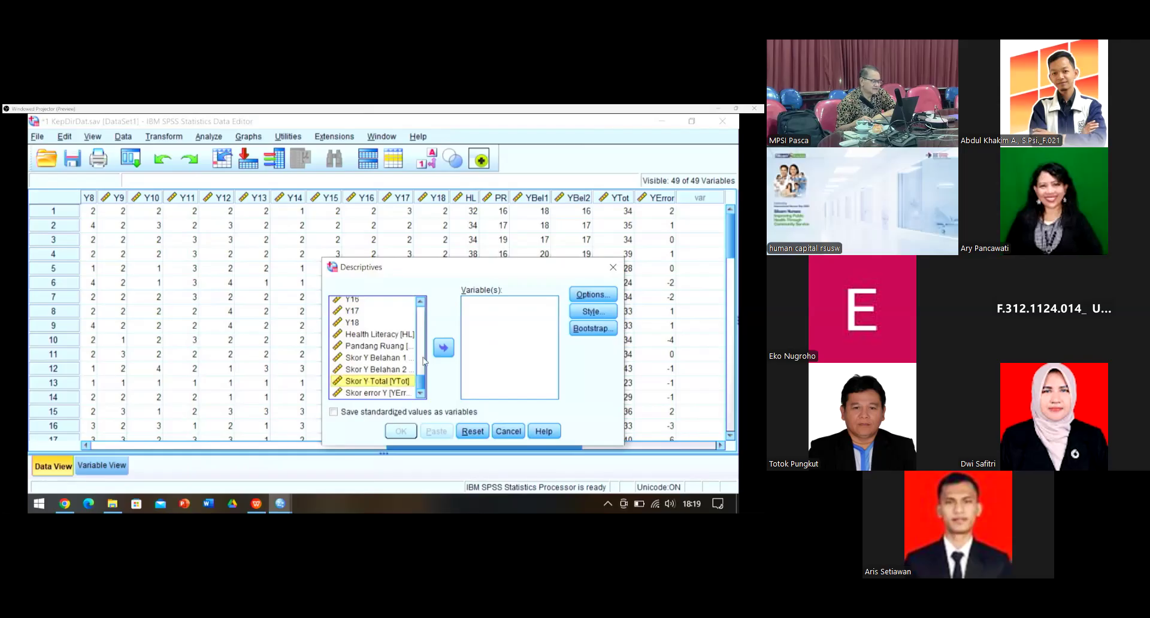
{"action": "left_click", "coordinate": [443, 348]}
{"action": "left_click", "coordinate": [377, 393]}
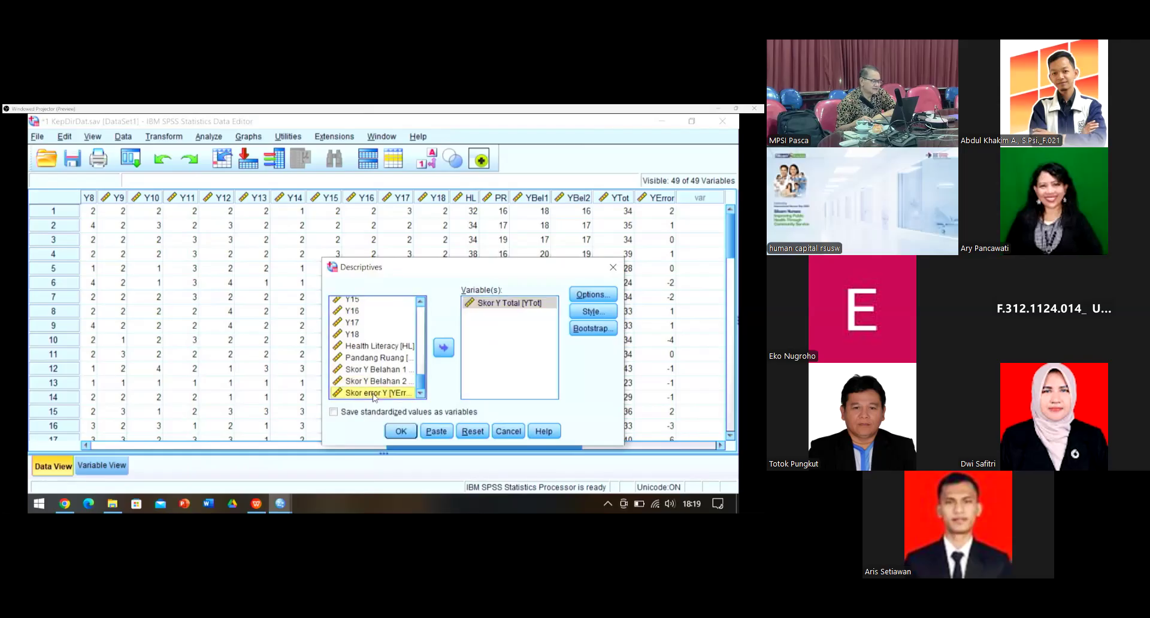
{"action": "left_click", "coordinate": [446, 350]}
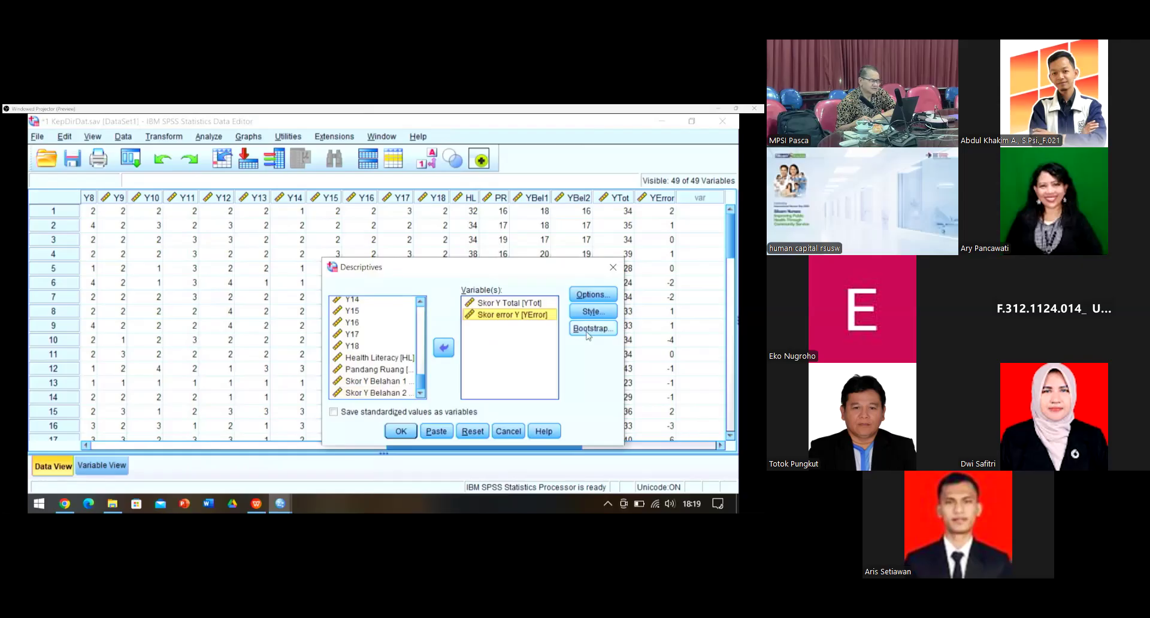
Step: Report only standard deviation and variance (drop mean, minimum, maximum) and run the descriptives
{"action": "left_click", "coordinate": [598, 294]}
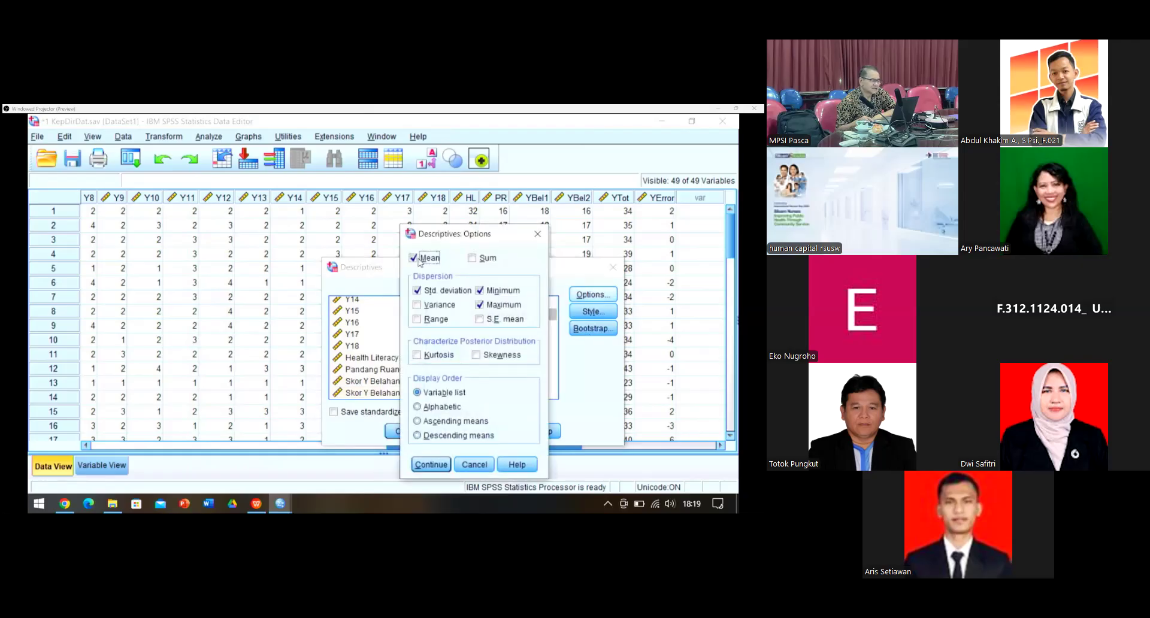
{"action": "left_click", "coordinate": [412, 258]}
{"action": "left_click", "coordinate": [480, 291]}
{"action": "left_click", "coordinate": [480, 305]}
{"action": "left_click", "coordinate": [416, 307]}
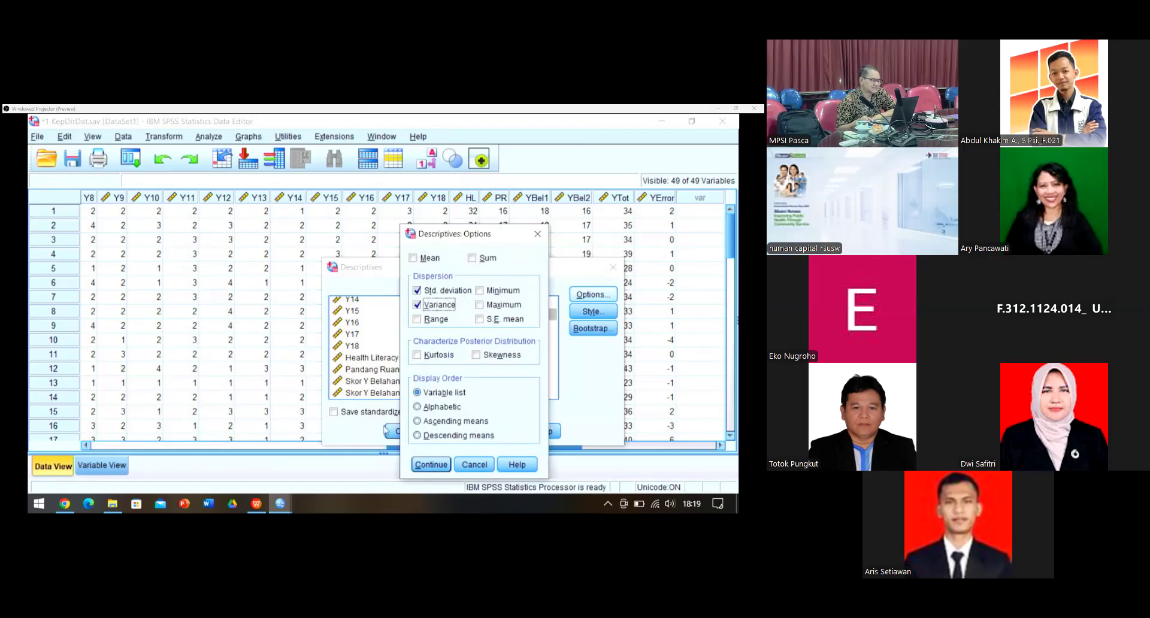
{"action": "left_click", "coordinate": [426, 467]}
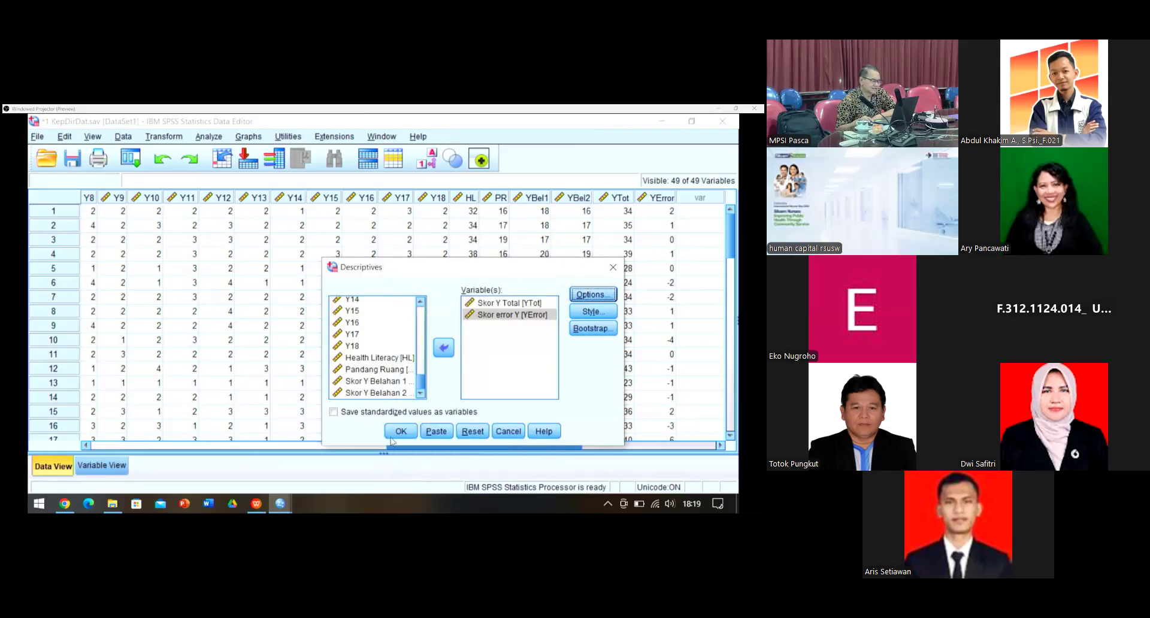
{"action": "left_click", "coordinate": [395, 434]}
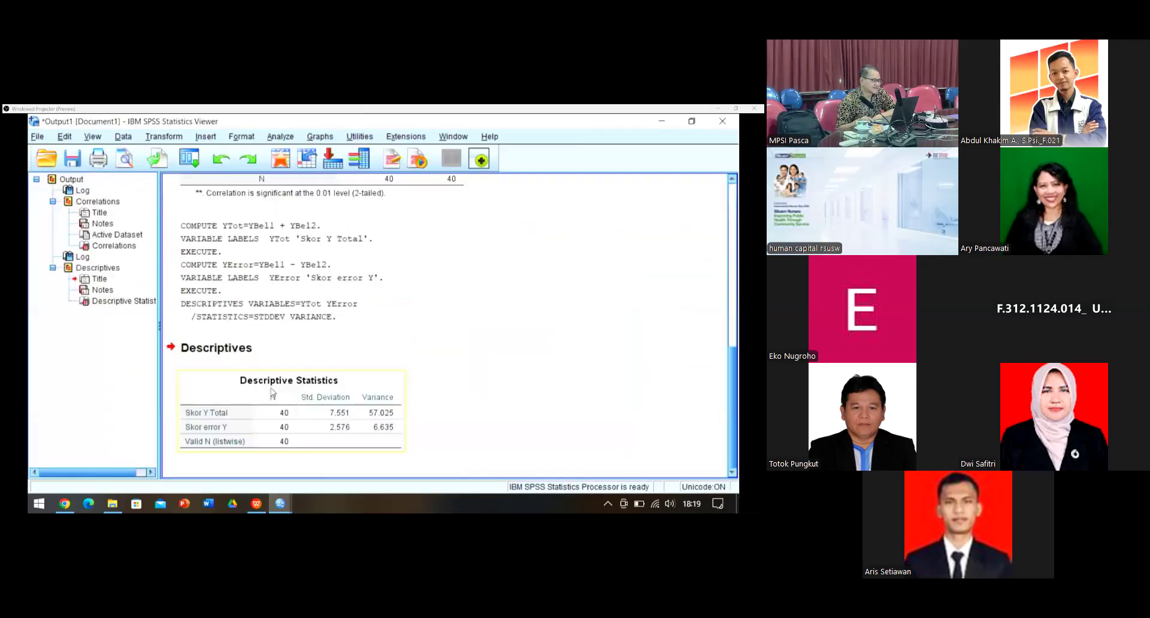
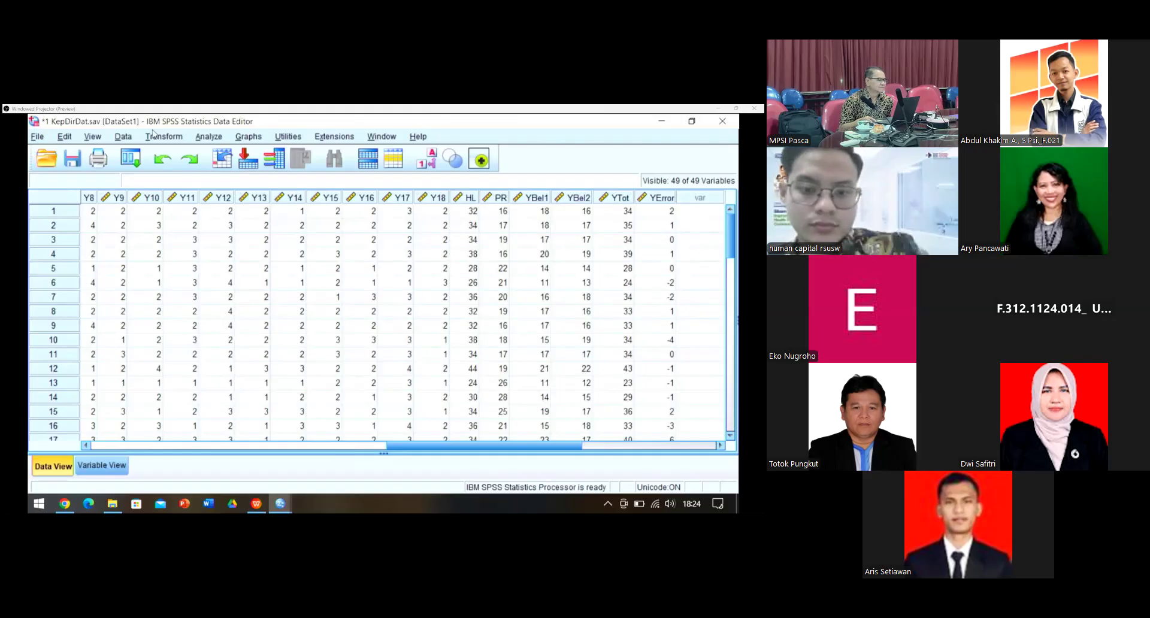
Step: Open Transform > Compute Variable from the KepDirDat data set
{"action": "left_click", "coordinate": [153, 134]}
{"action": "left_click", "coordinate": [162, 155]}
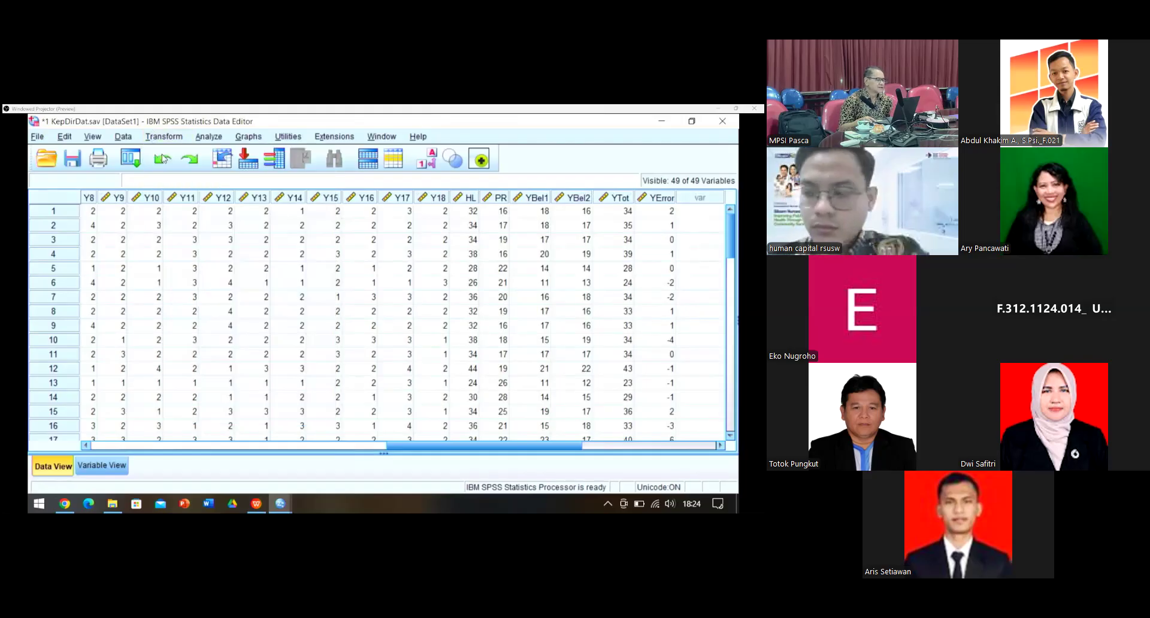
Step: Reset the Compute Variable dialog and name the target variable SkorYganjil
{"action": "left_click", "coordinate": [342, 465]}
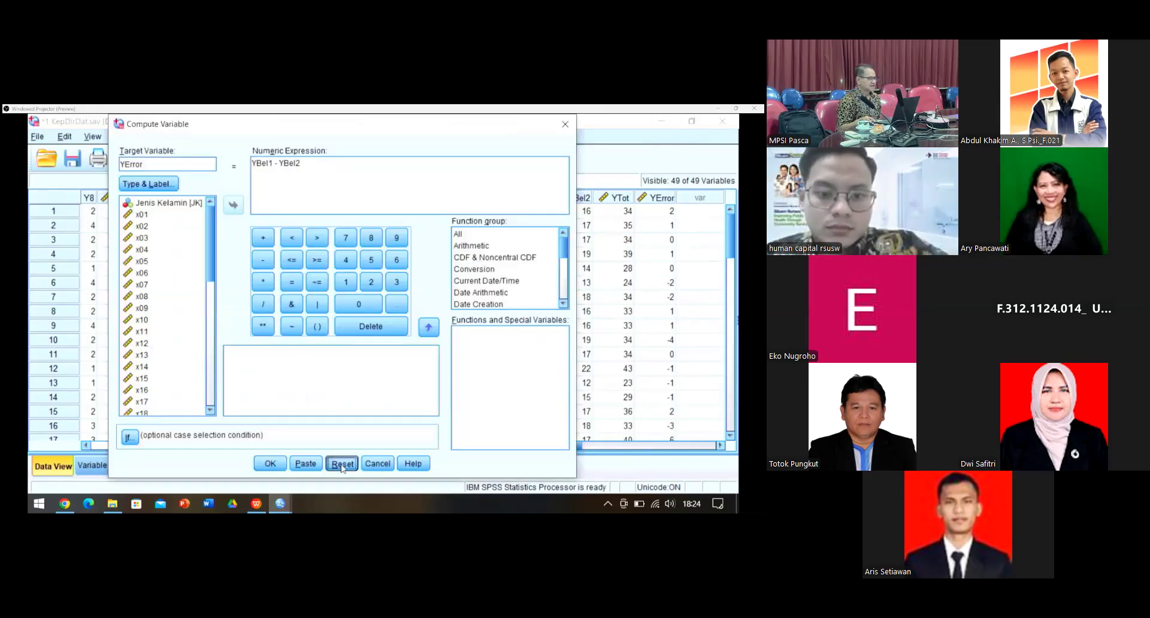
{"action": "left_click", "coordinate": [158, 166]}
{"action": "type", "text": "Y"}
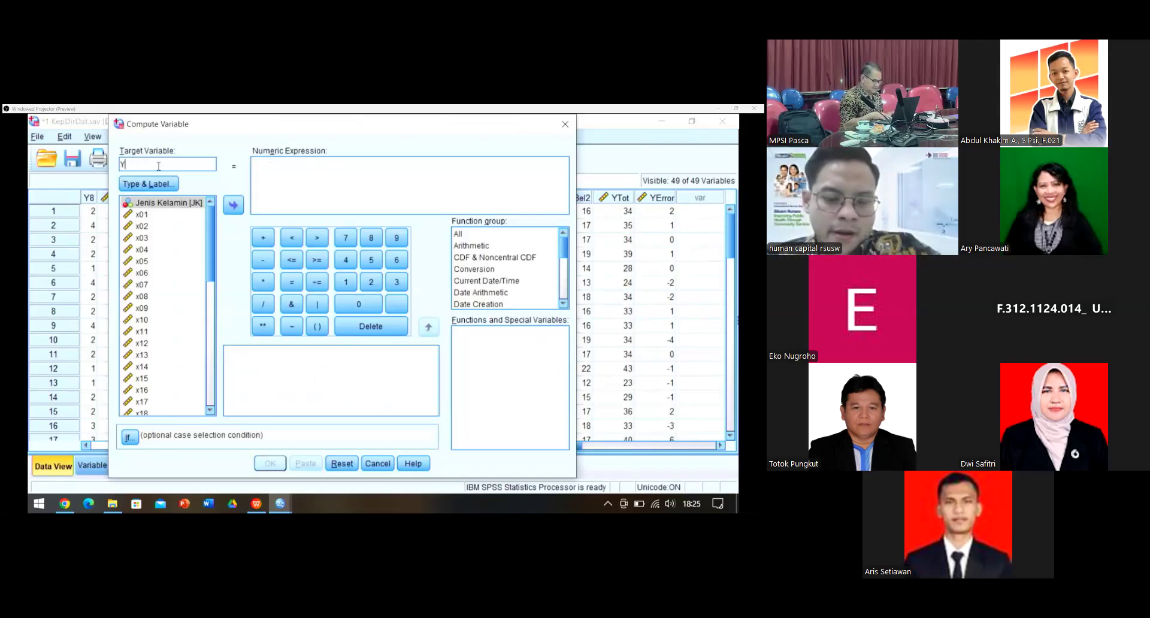
{"action": "type", "text": "g"}
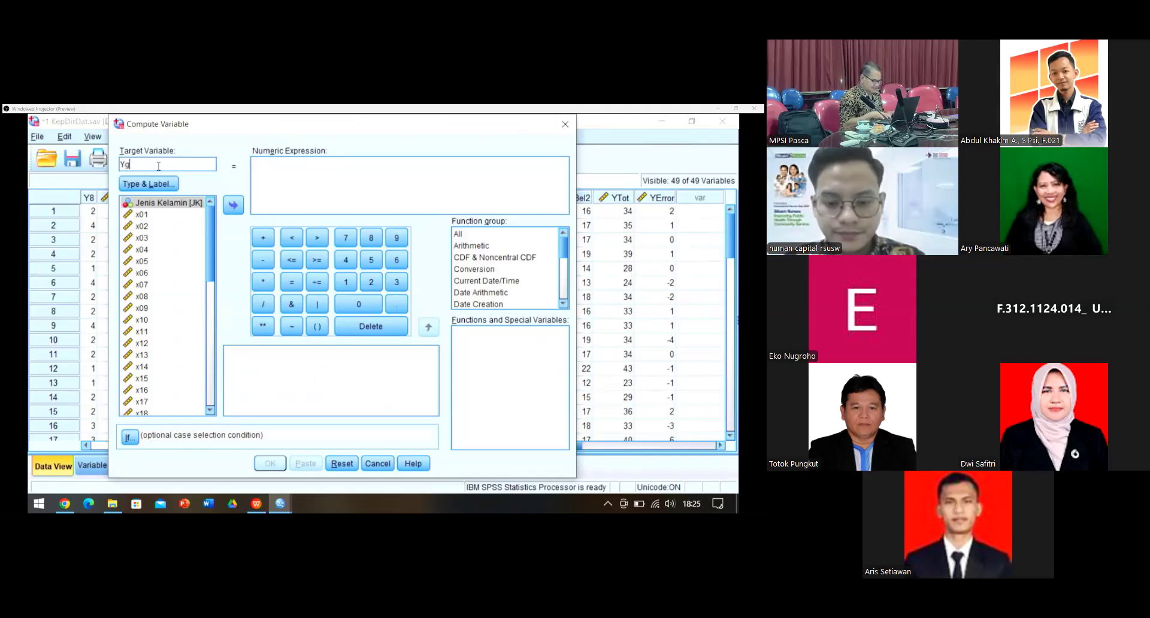
{"action": "type", "text": "j"}
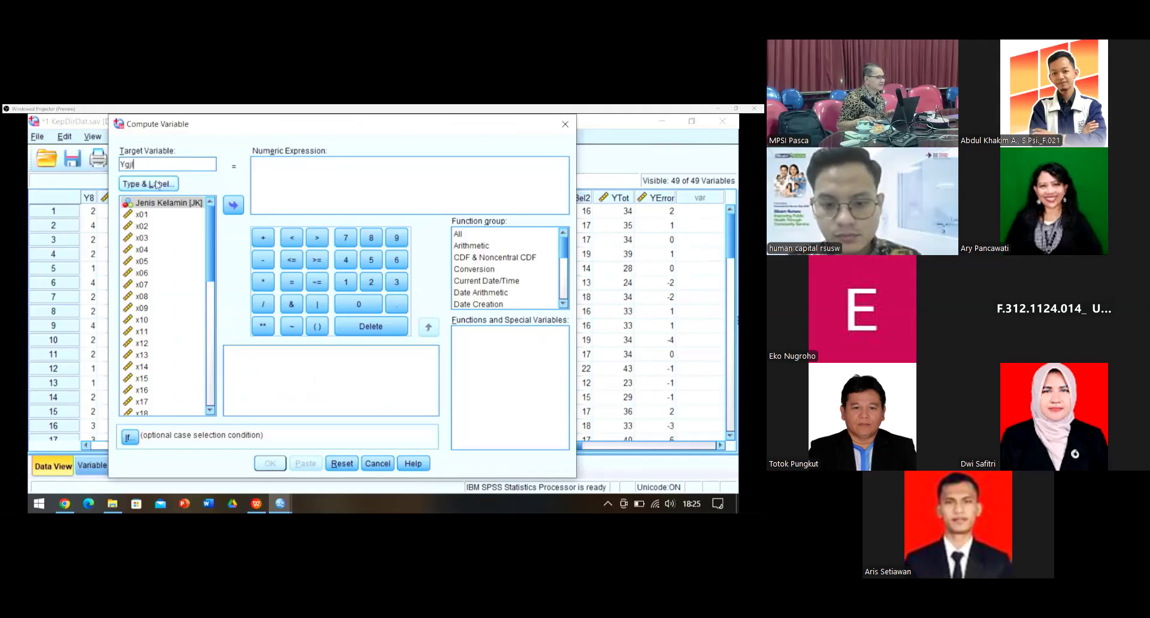
{"action": "left_click", "coordinate": [157, 185]}
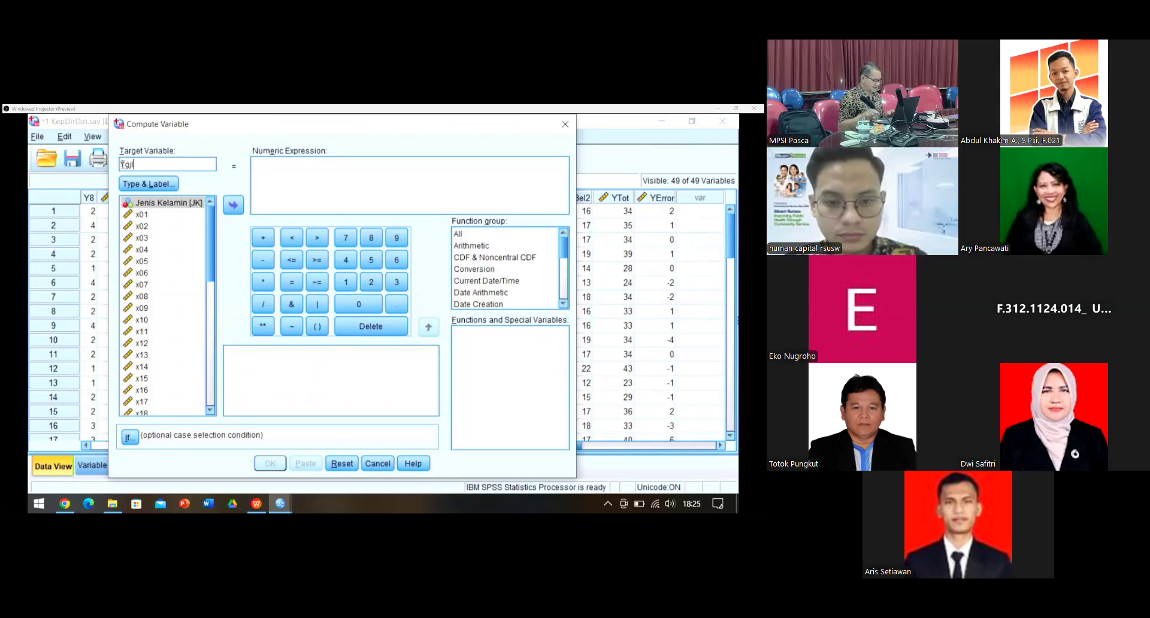
{"action": "type", "text": "Sk"}
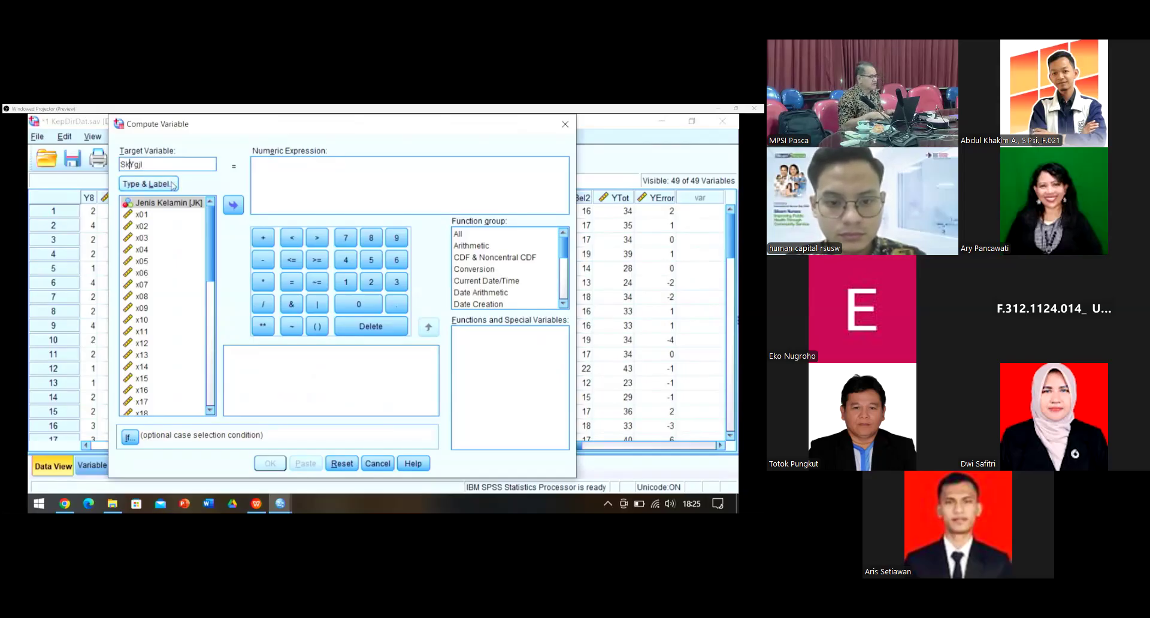
{"action": "type", "text": "or ="}
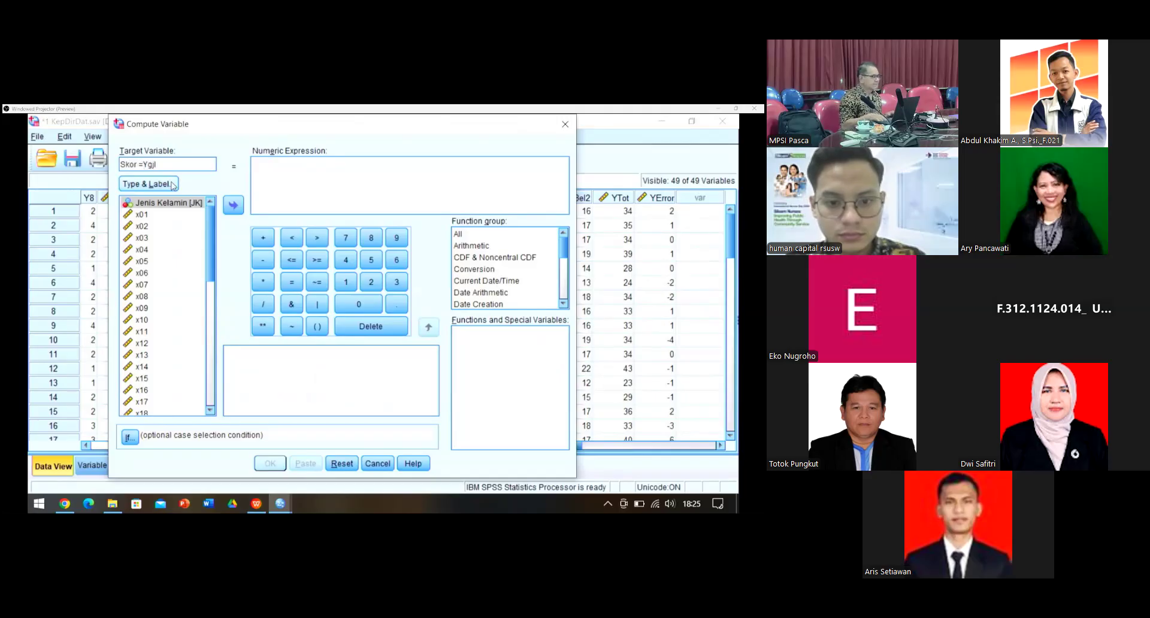
{"action": "key", "text": "BackSpace"}
{"action": "key", "text": "BackSpace"}
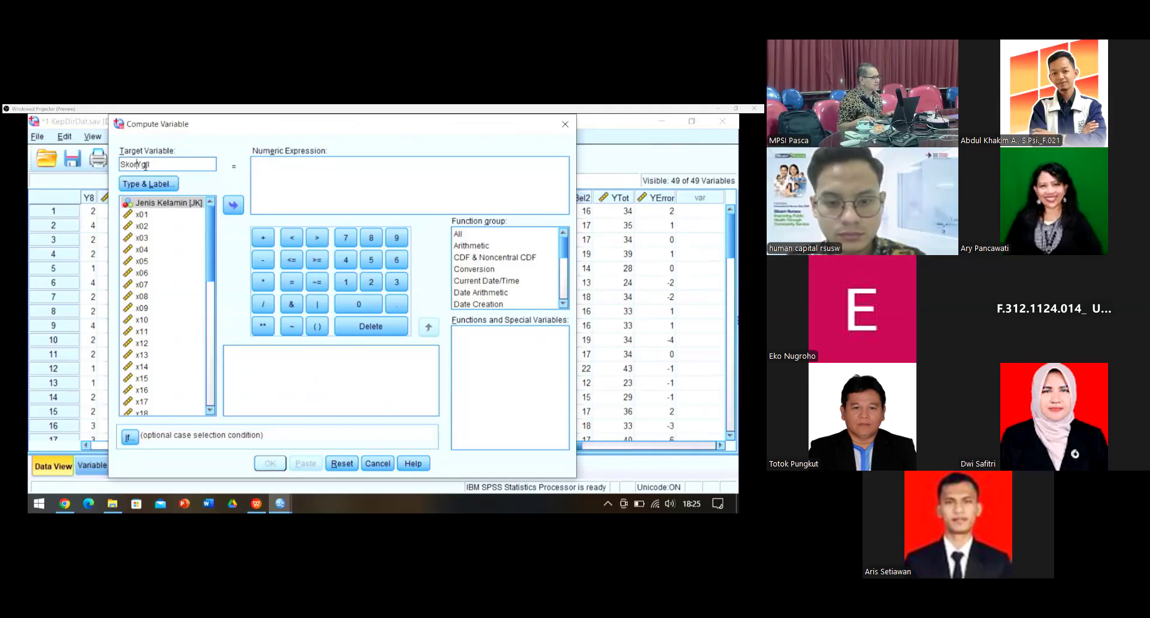
{"action": "type", "text": "an"}
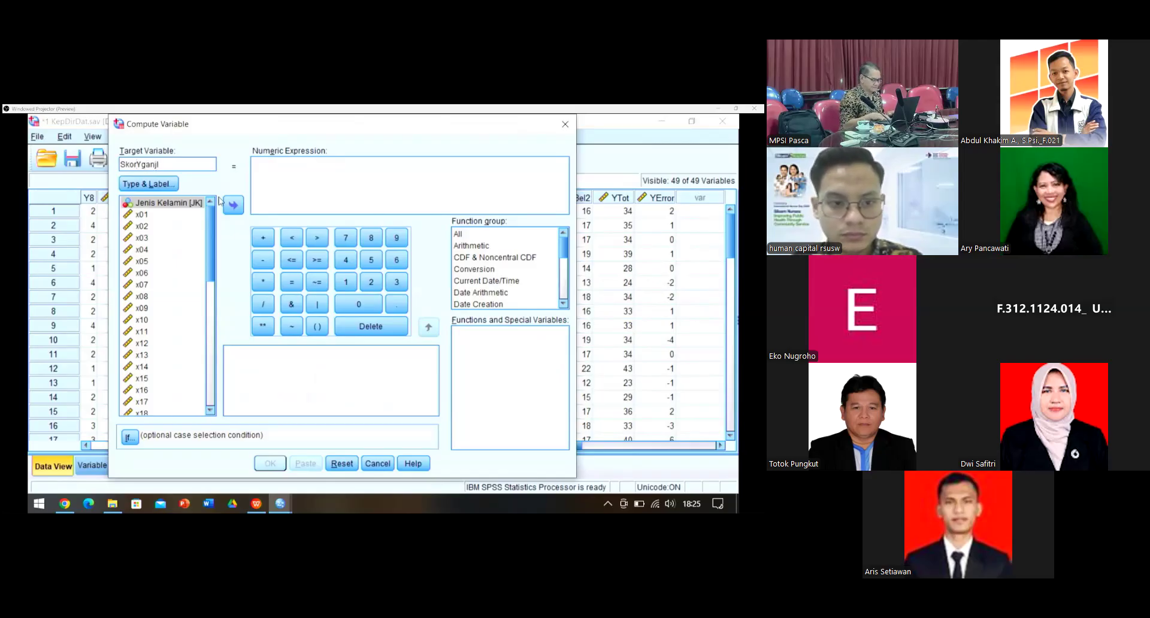
Step: Label SkorYganjil 'Skor belahan ganjil' as a numeric variable
{"action": "left_click", "coordinate": [168, 191]}
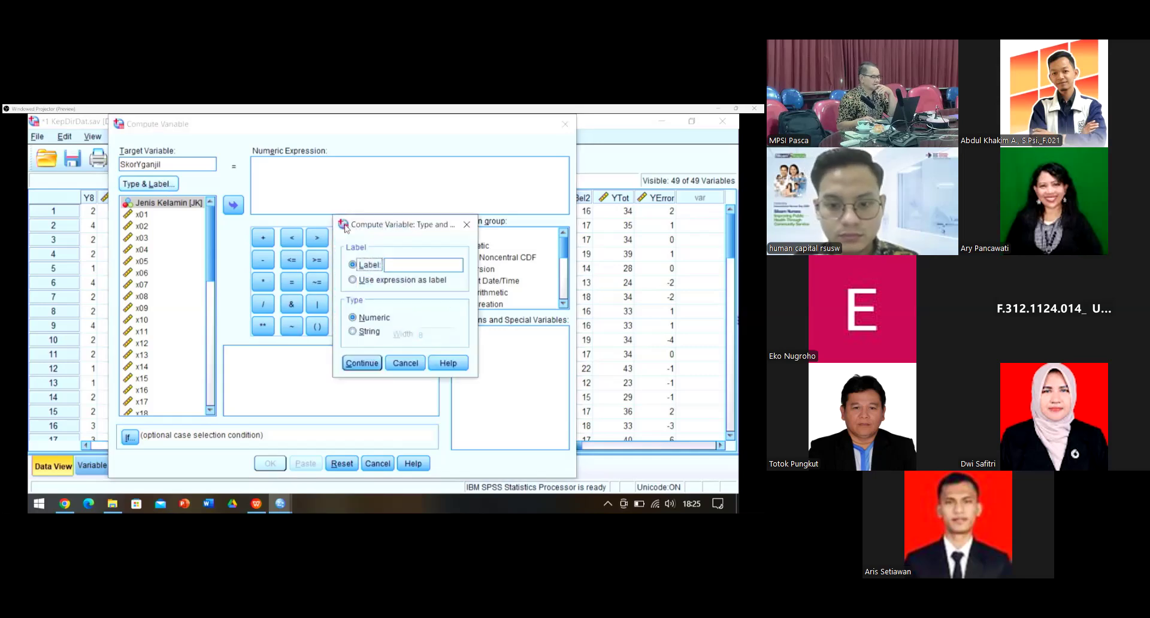
{"action": "left_click", "coordinate": [408, 269]}
{"action": "type", "text": "Skor belahan ganjil"}
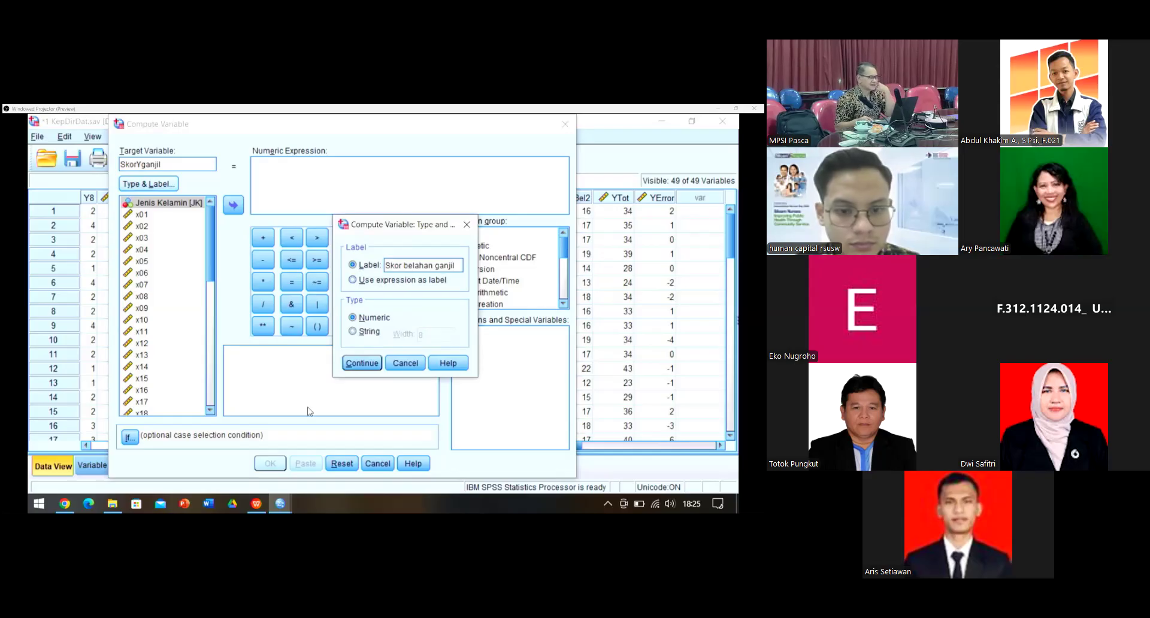
{"action": "key", "text": "Return"}
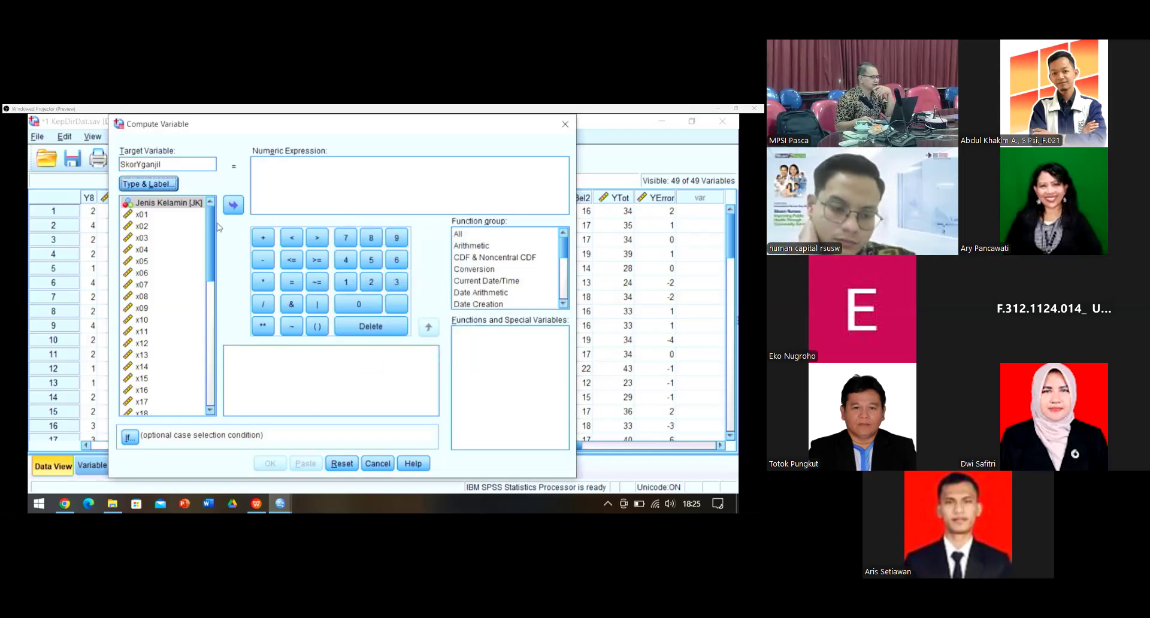
{"action": "scroll", "coordinate": [180, 273], "scroll_direction": "down", "scroll_amount": 8}
Step: Start the SkorYganjil expression with Y1 + Y3 + Y5 + Y7
{"action": "scroll", "coordinate": [180, 273], "scroll_direction": "down", "scroll_amount": 3}
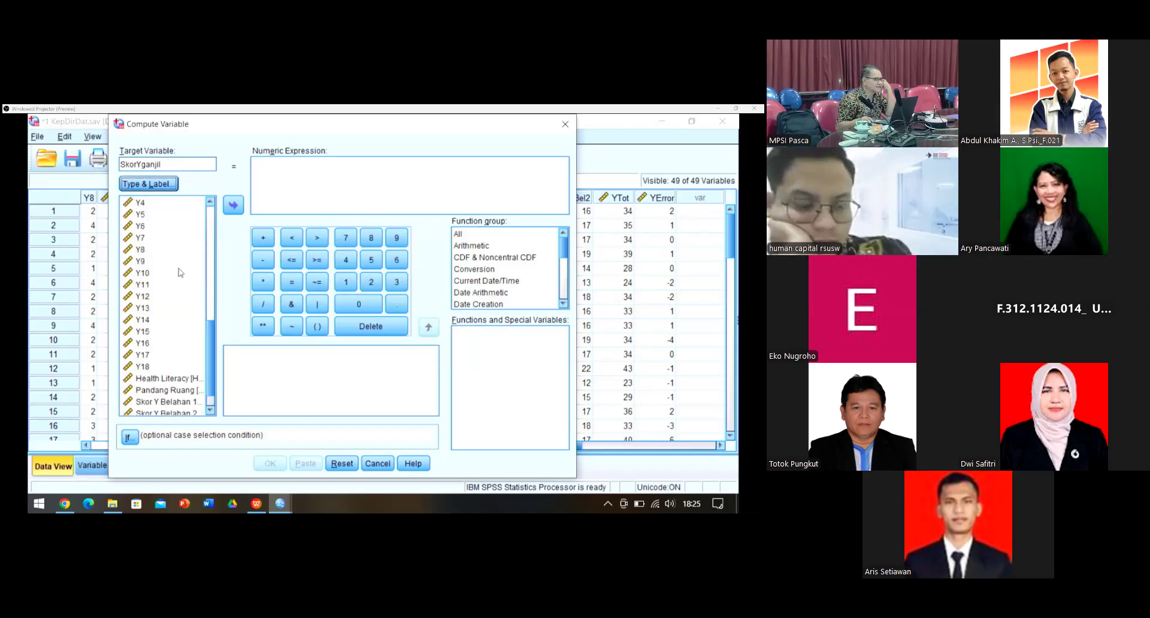
{"action": "scroll", "coordinate": [181, 273], "scroll_direction": "up", "scroll_amount": 1}
{"action": "left_click", "coordinate": [146, 203]}
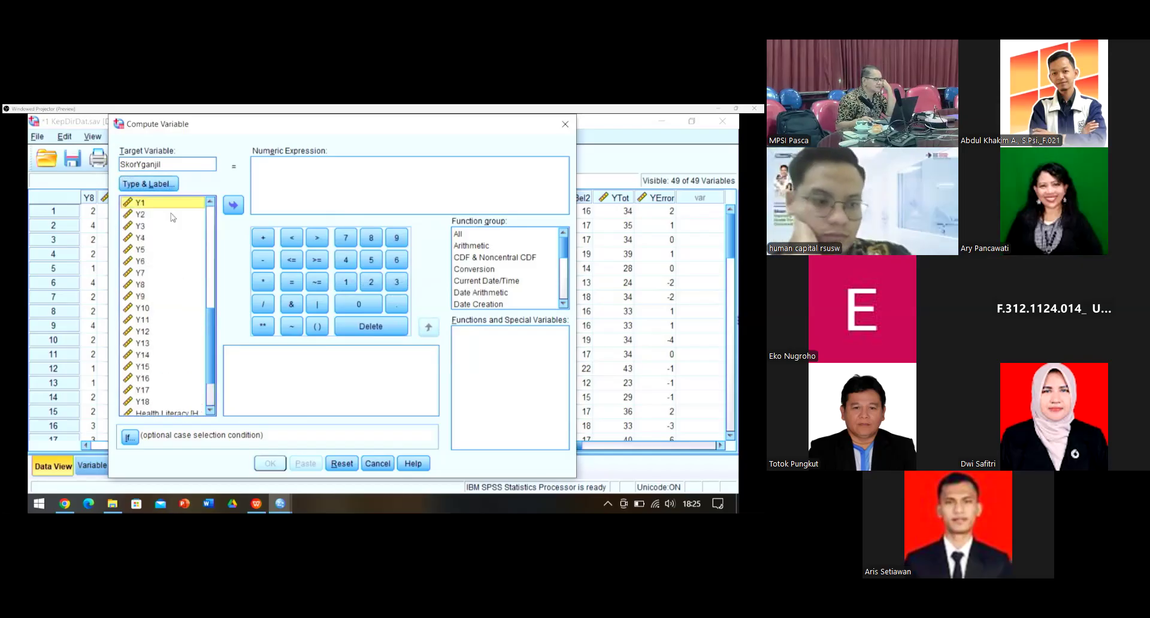
{"action": "left_click", "coordinate": [234, 205]}
{"action": "left_click", "coordinate": [255, 239]}
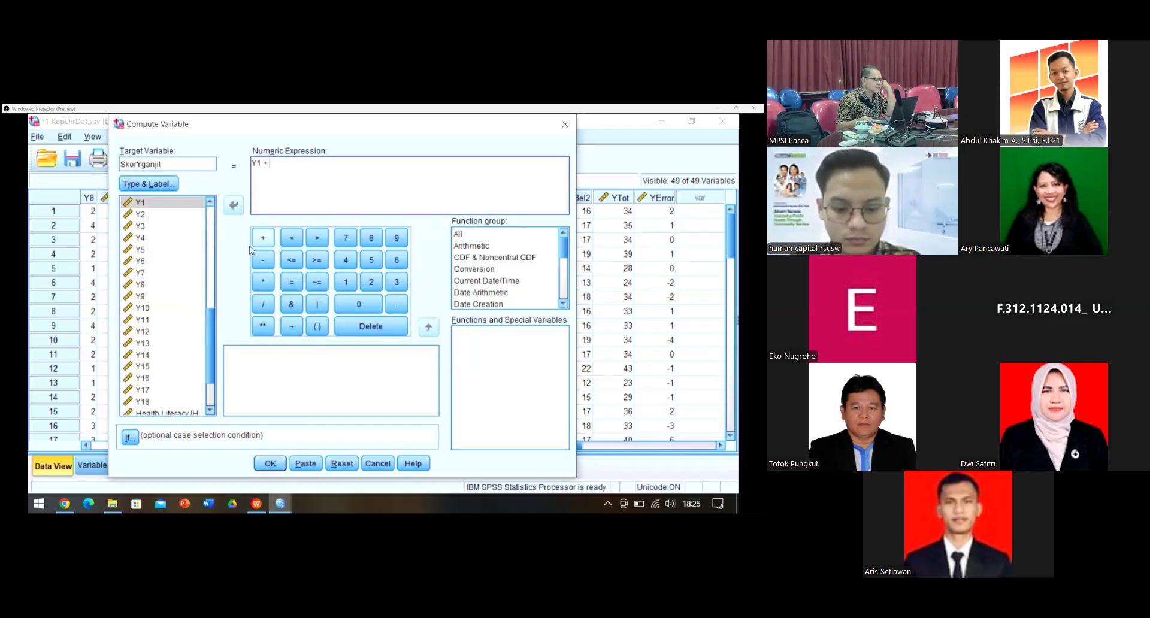
{"action": "left_click", "coordinate": [136, 227]}
{"action": "double_click", "coordinate": [138, 227]}
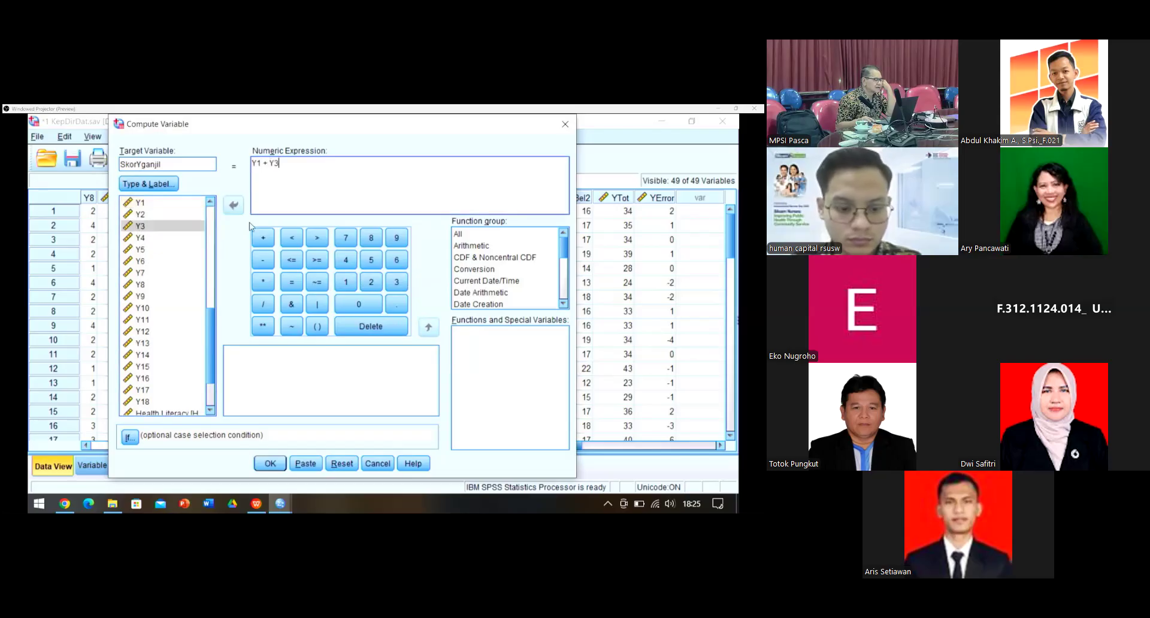
{"action": "left_click", "coordinate": [255, 238]}
{"action": "left_click", "coordinate": [165, 250]}
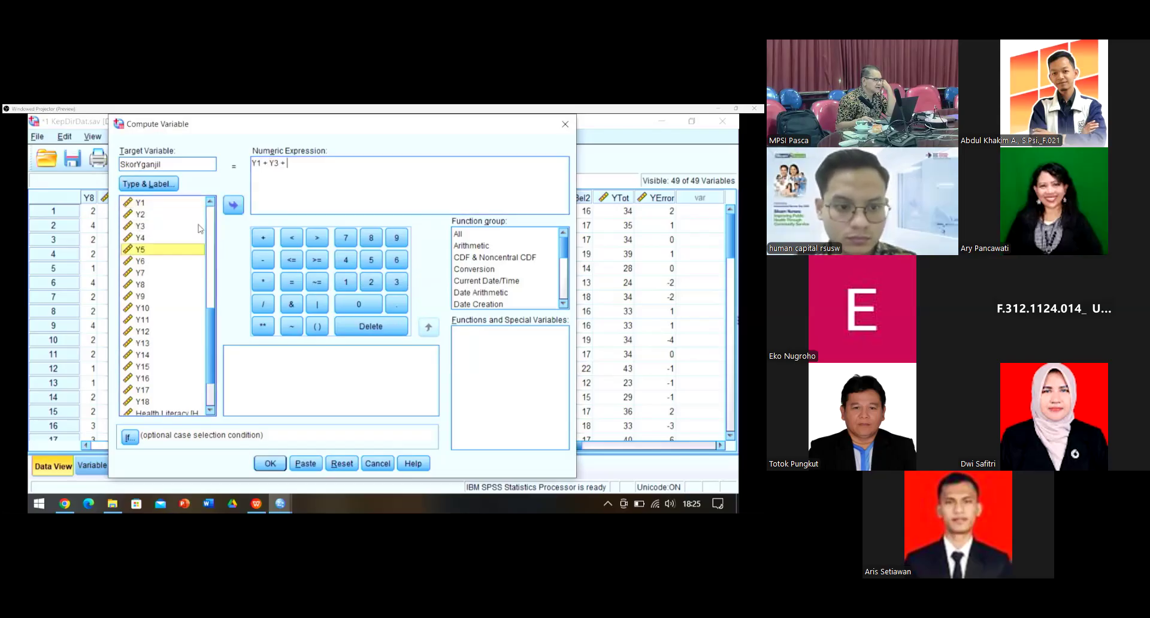
{"action": "left_click", "coordinate": [233, 205]}
{"action": "left_click", "coordinate": [256, 237]}
{"action": "left_click", "coordinate": [161, 273]}
{"action": "left_click", "coordinate": [233, 205]}
Step: Append + Y9 + Y11 + Y13 + Y15 + Y17 and compute SkorYganjil
{"action": "type", "text": "+ Y7 +"}
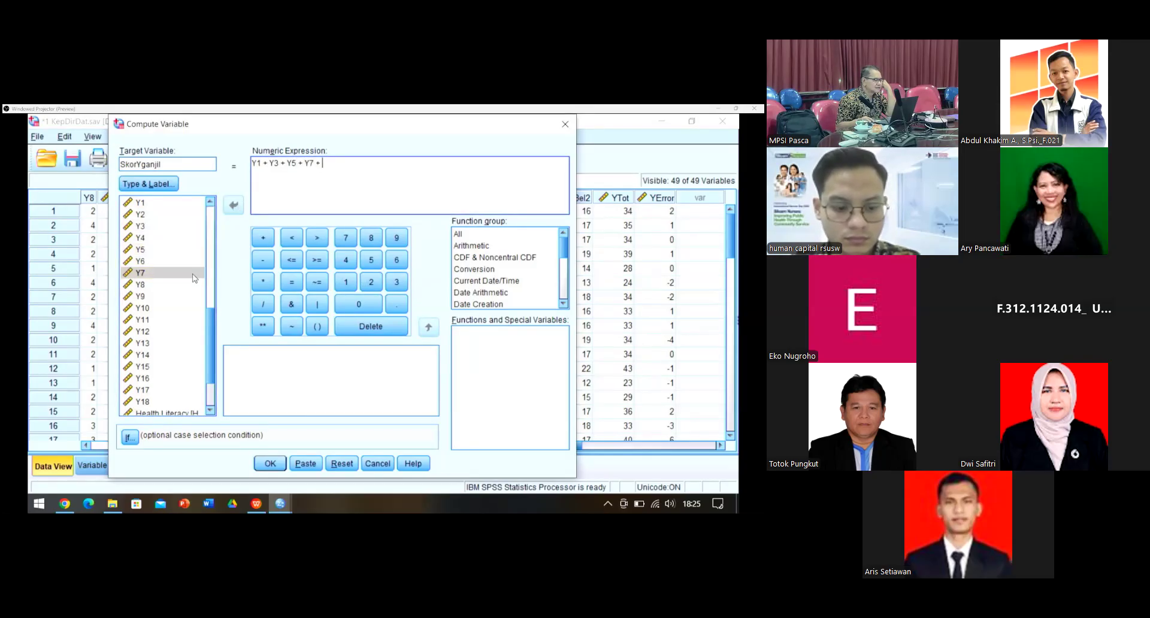
{"action": "left_click", "coordinate": [161, 295]}
{"action": "left_click", "coordinate": [233, 205]}
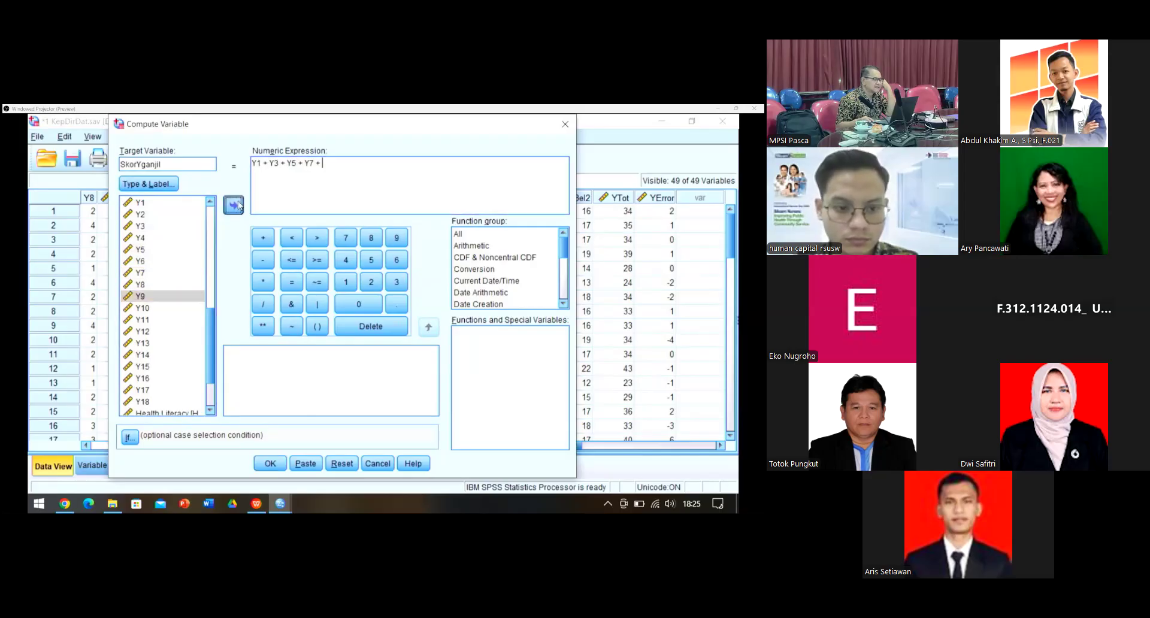
{"action": "left_click", "coordinate": [265, 240]}
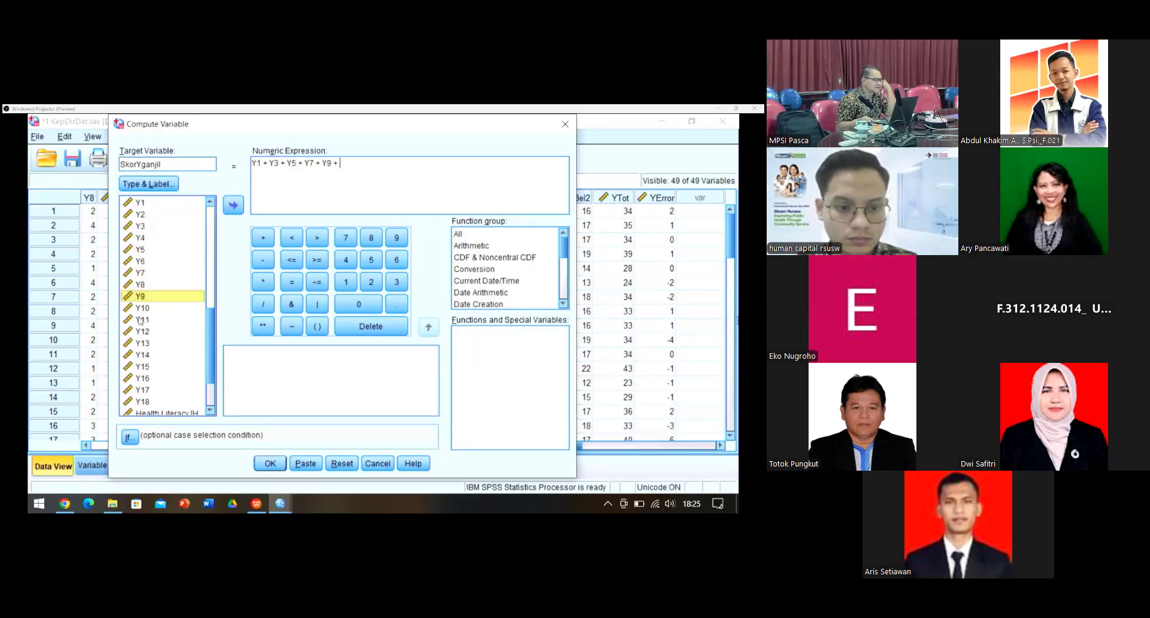
{"action": "left_click", "coordinate": [141, 320]}
{"action": "left_click", "coordinate": [235, 205]}
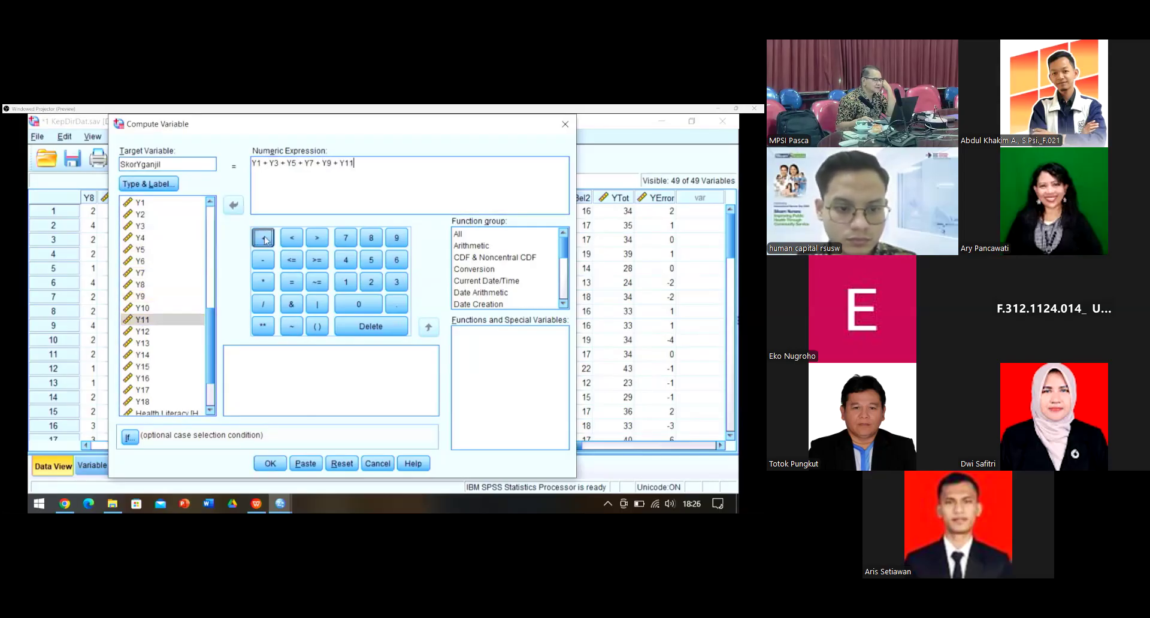
{"action": "left_click", "coordinate": [265, 240]}
{"action": "left_click", "coordinate": [142, 344]}
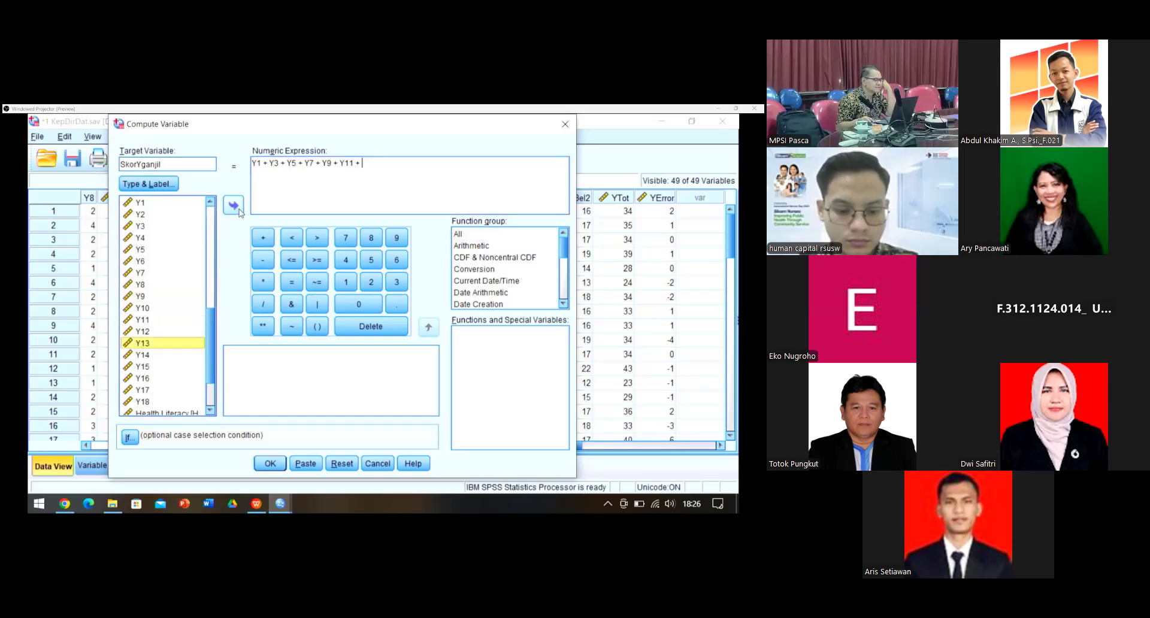
{"action": "left_click", "coordinate": [235, 206]}
{"action": "left_click", "coordinate": [263, 239]}
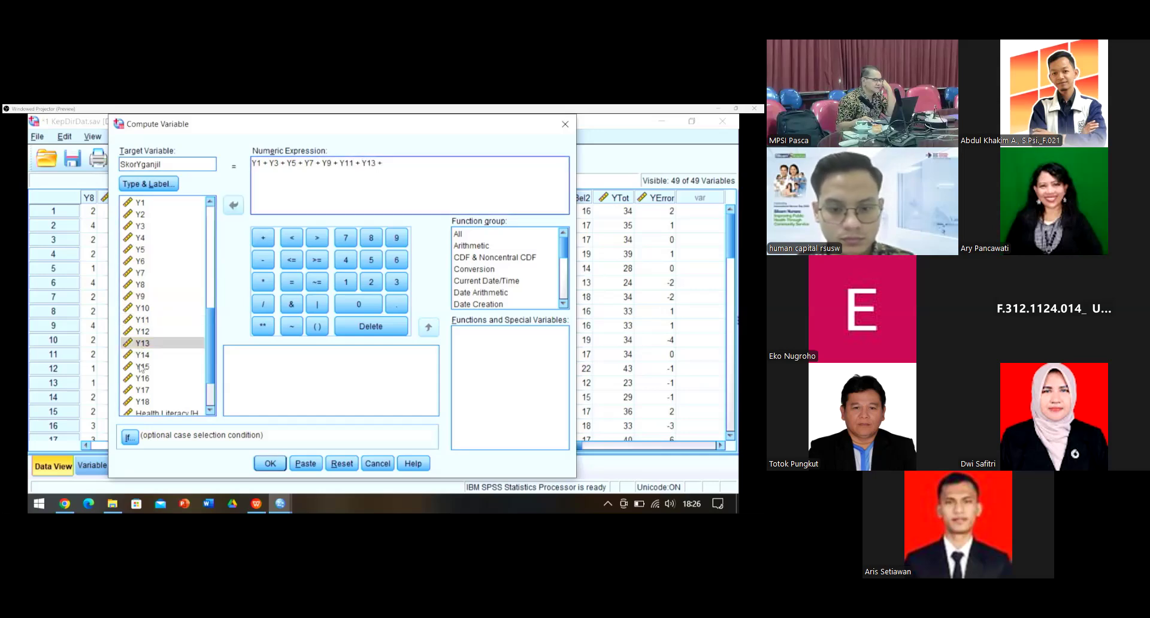
{"action": "left_click", "coordinate": [142, 368]}
{"action": "left_click", "coordinate": [234, 205]}
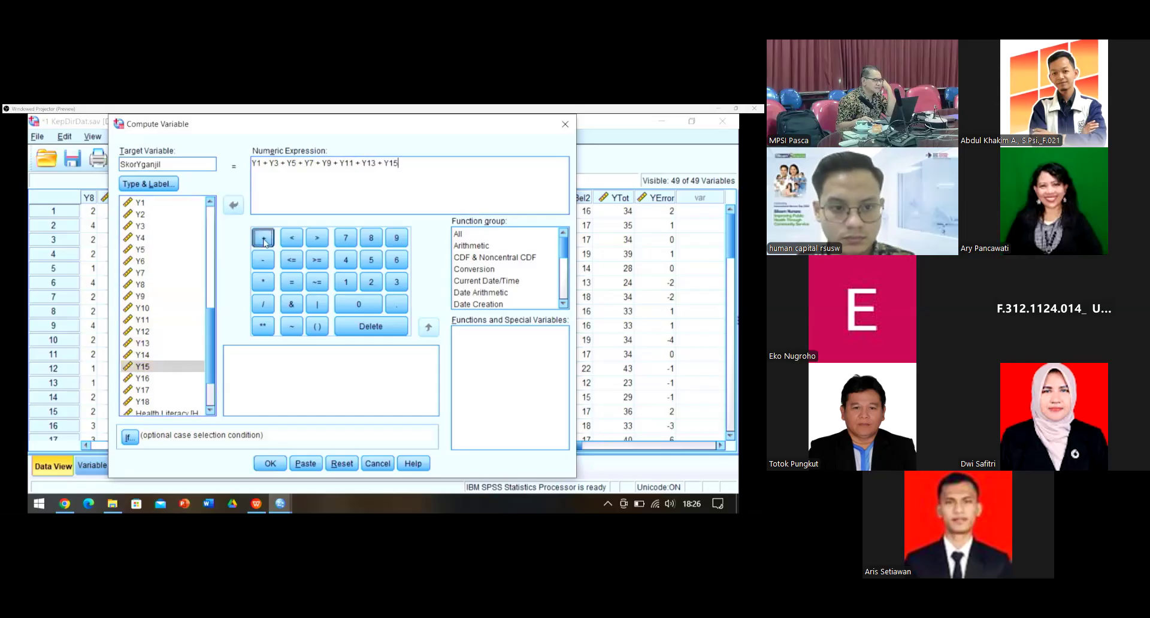
{"action": "left_click", "coordinate": [264, 239]}
{"action": "left_click", "coordinate": [142, 390]}
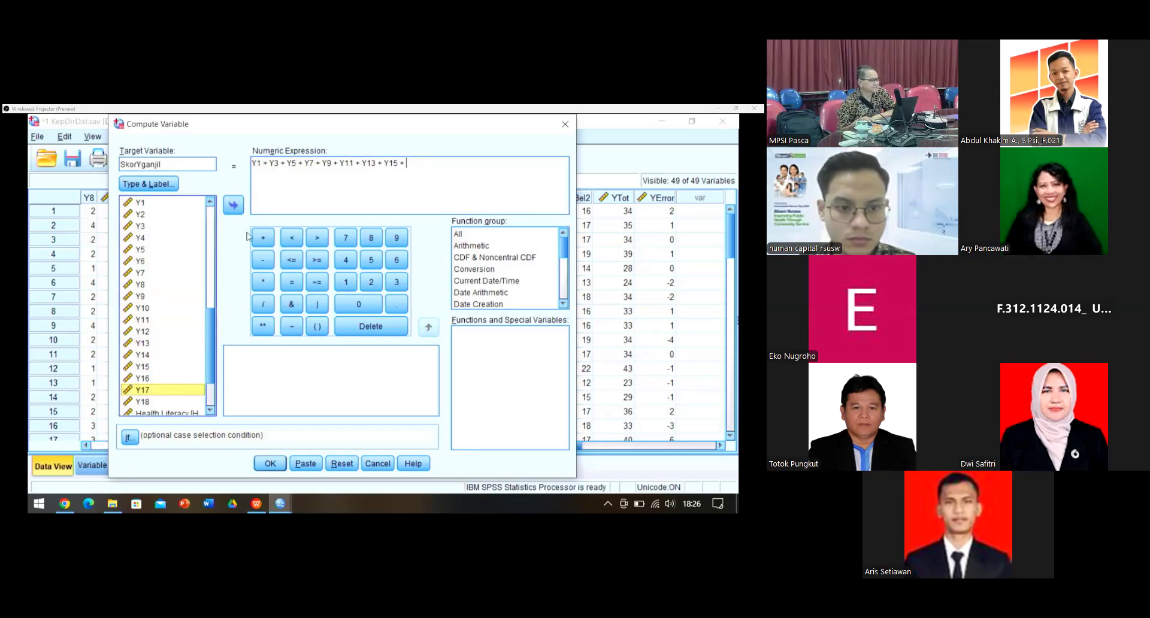
{"action": "left_click", "coordinate": [238, 206]}
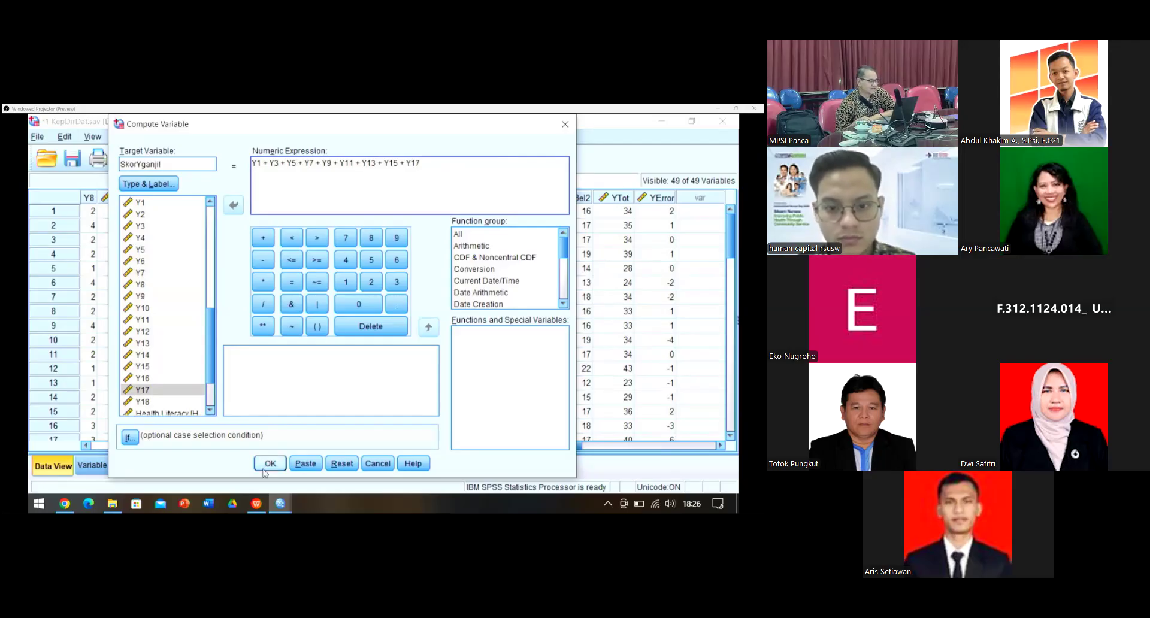
{"action": "key", "text": "Return"}
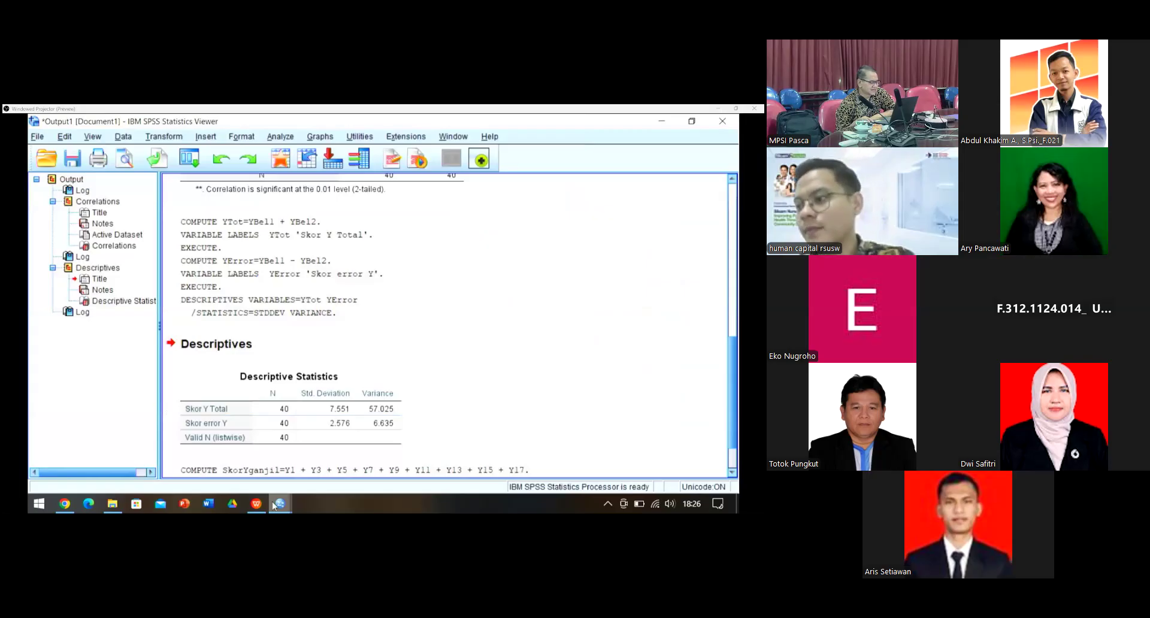
Step: Return to the KepDirDat Data Editor, scroll to SkorYganjil and narrow its column
{"action": "mouse_move", "coordinate": [274, 505]}
{"action": "left_click", "coordinate": [347, 449]}
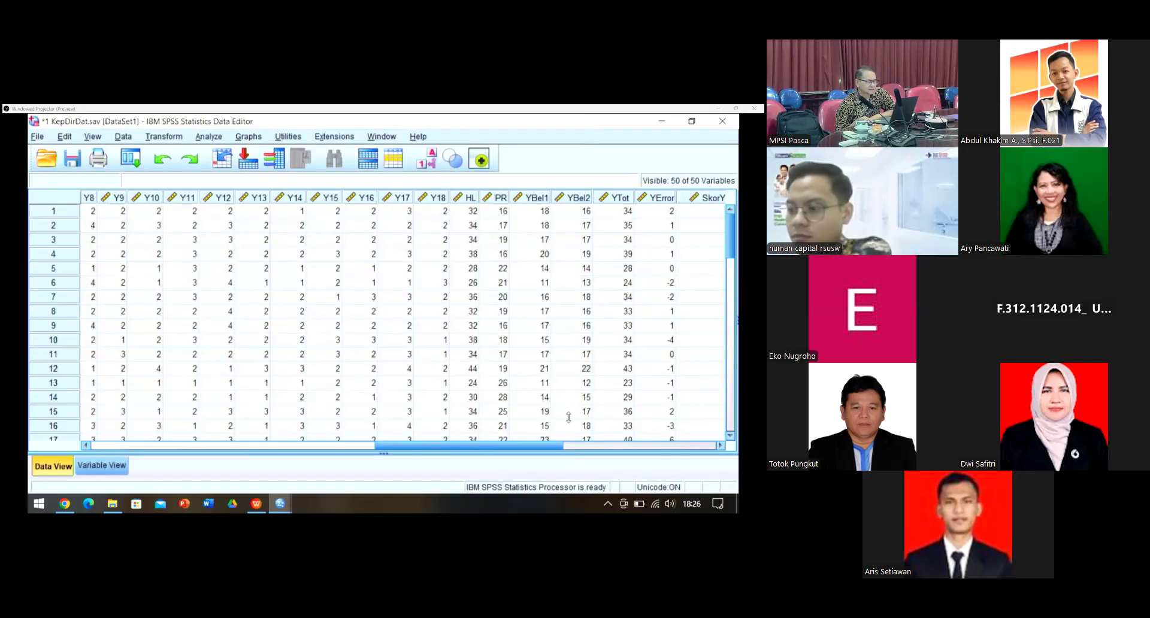
{"action": "left_click_drag", "start_coordinate": [491, 446], "coordinate": [574, 444]}
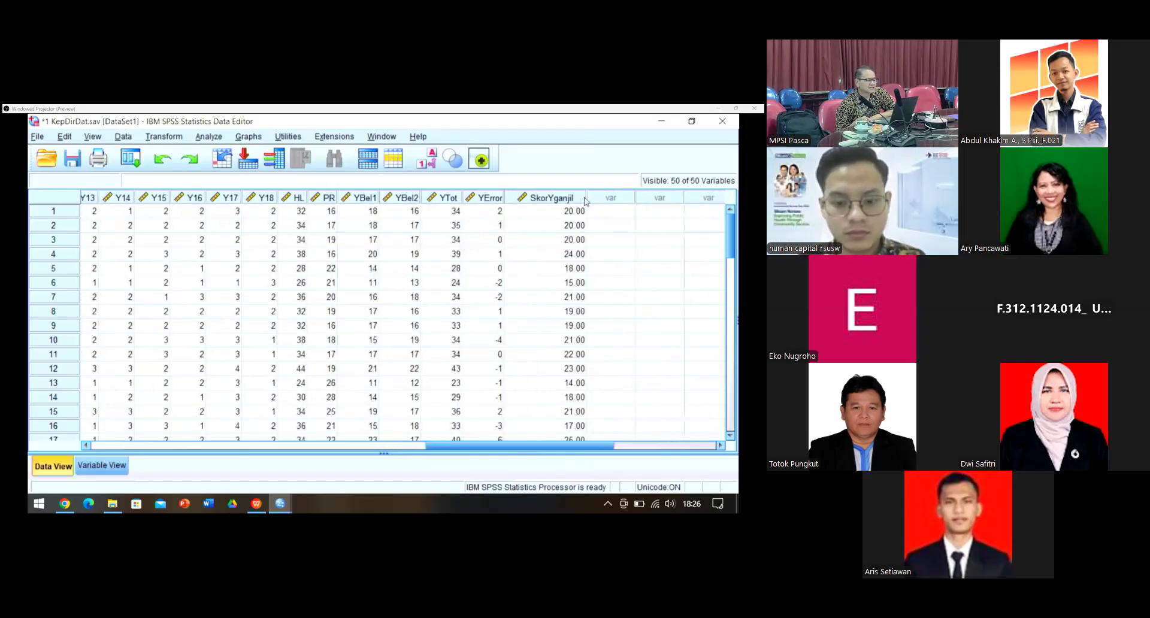
{"action": "left_click_drag", "start_coordinate": [585, 196], "coordinate": [563, 201]}
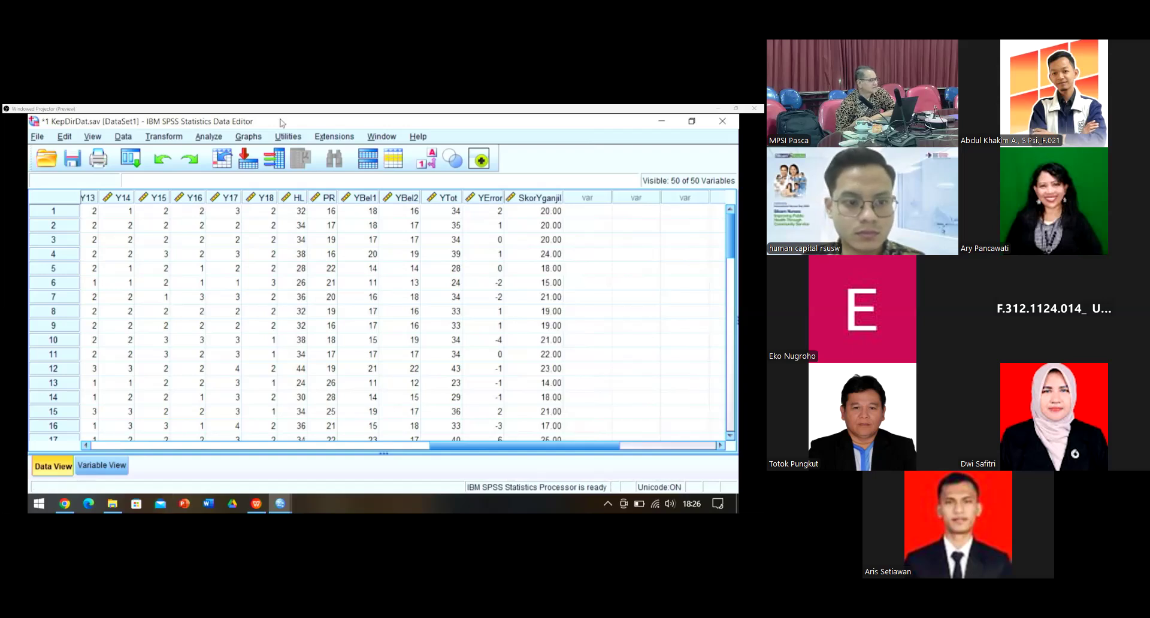
Step: Open a reset Compute Variable dialog with target variable SkorYGenap
{"action": "left_click", "coordinate": [170, 139]}
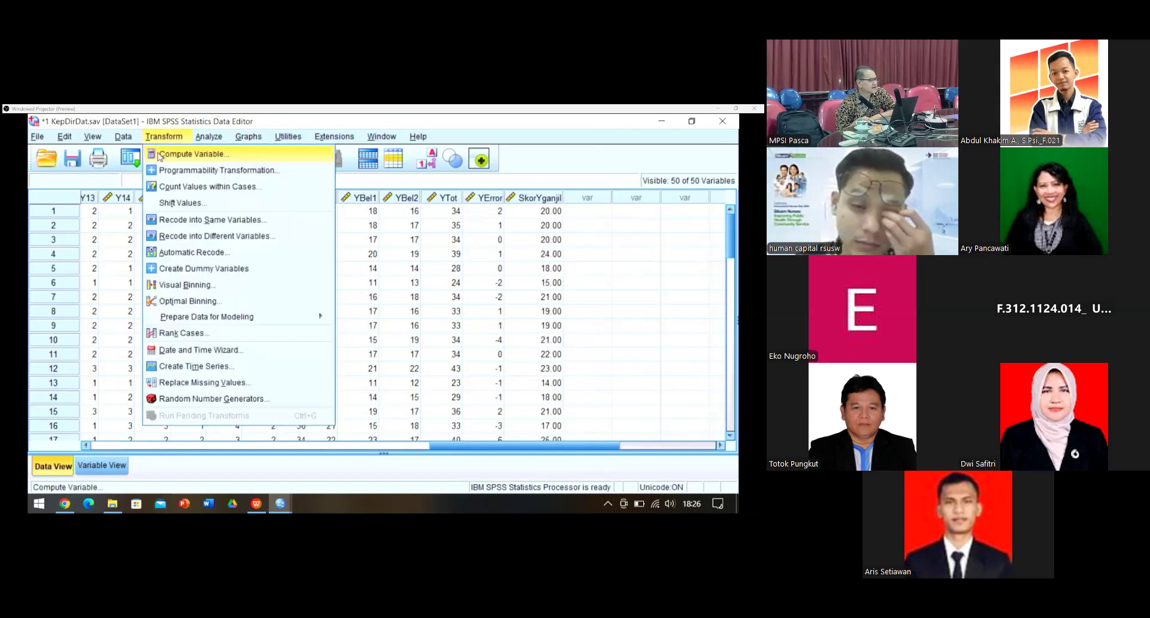
{"action": "left_click", "coordinate": [159, 154]}
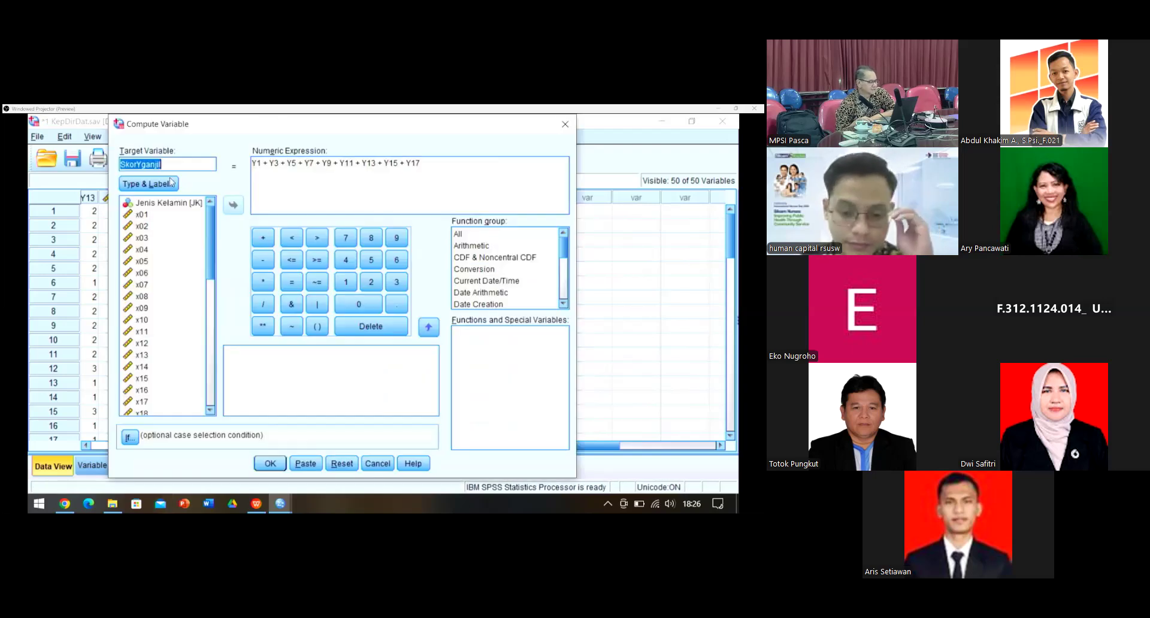
{"action": "left_click", "coordinate": [342, 463]}
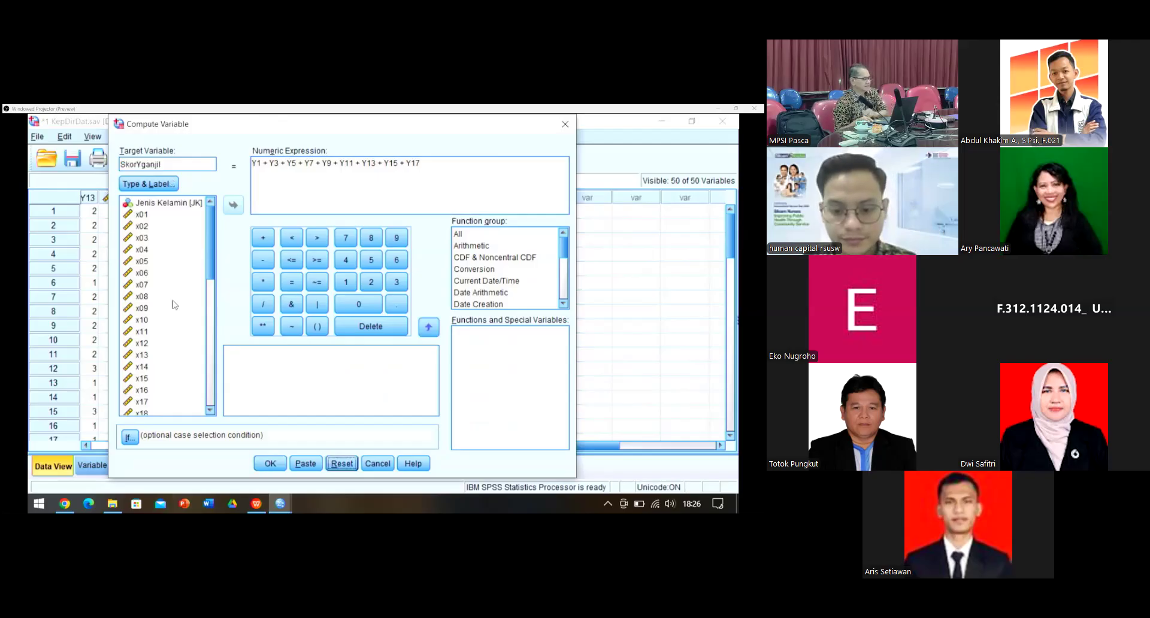
{"action": "left_click", "coordinate": [335, 464]}
{"action": "type", "text": "S"}
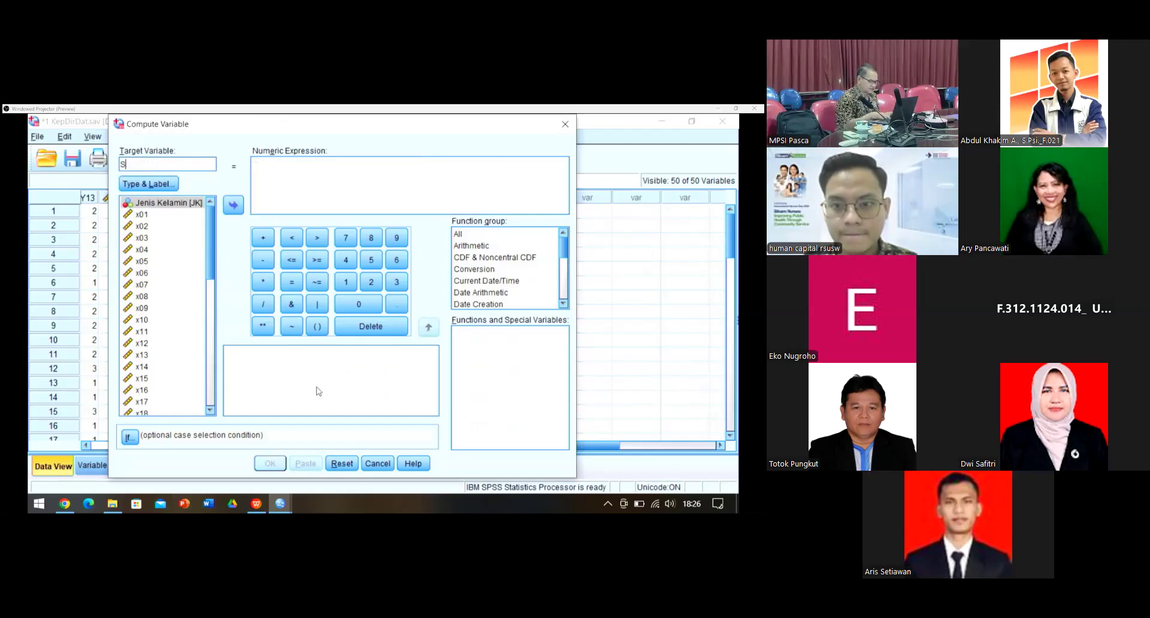
{"action": "type", "text": "korYGenap"}
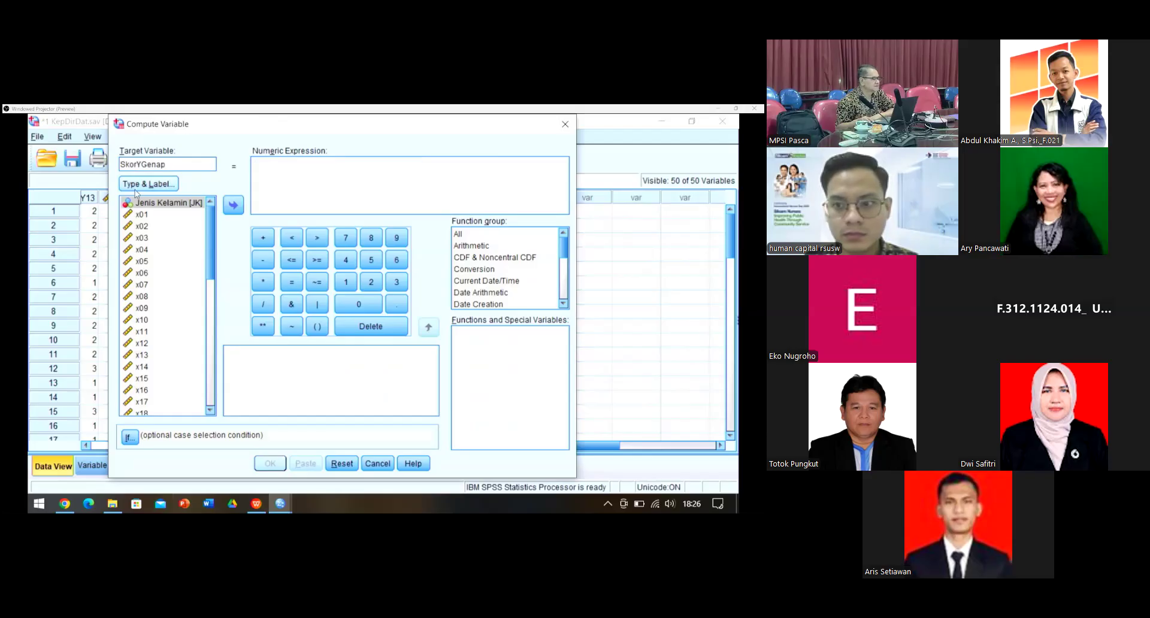
Step: Label SkorYGenap 'Skor Y Belahan genap' and select Y2 in the variable list
{"action": "left_click", "coordinate": [136, 184]}
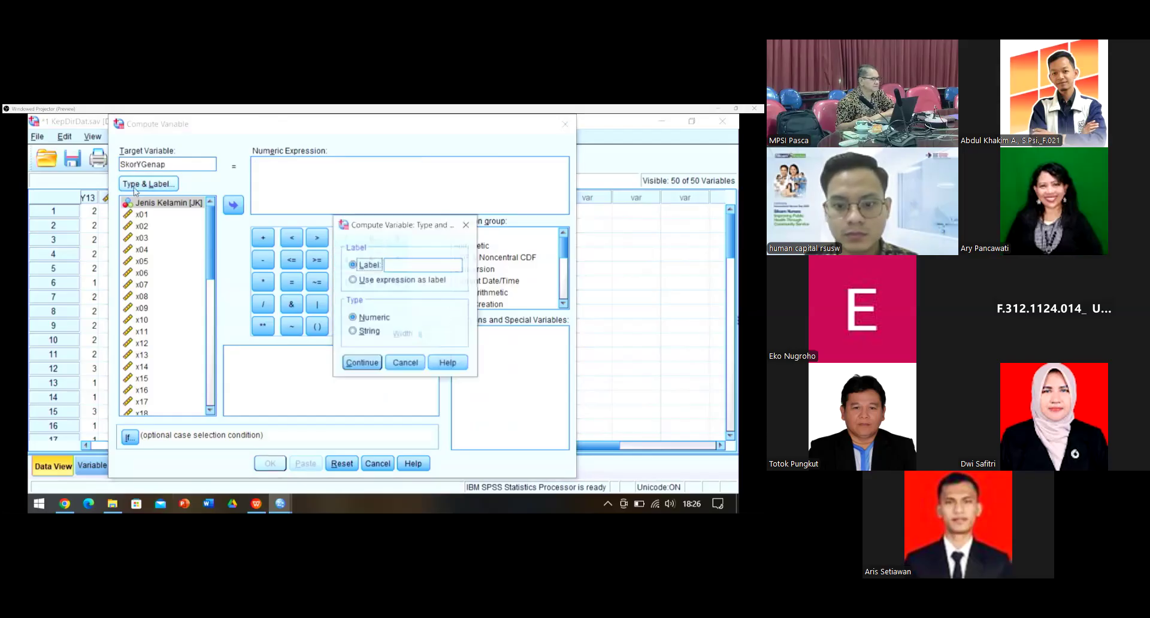
{"action": "left_click", "coordinate": [415, 268]}
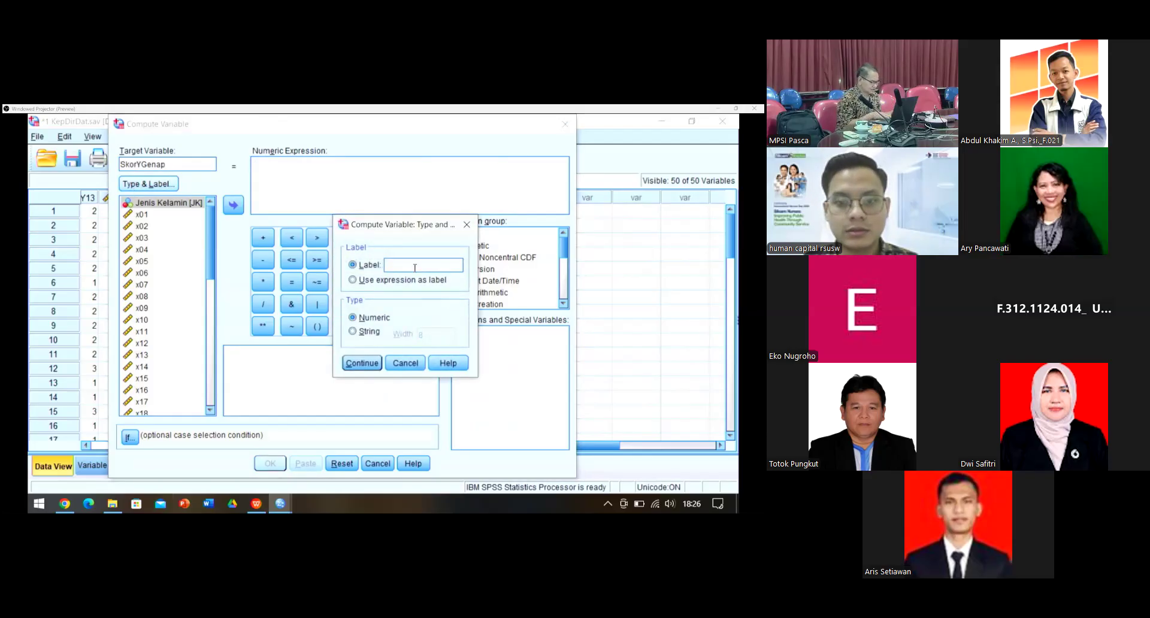
{"action": "type", "text": "Skor"}
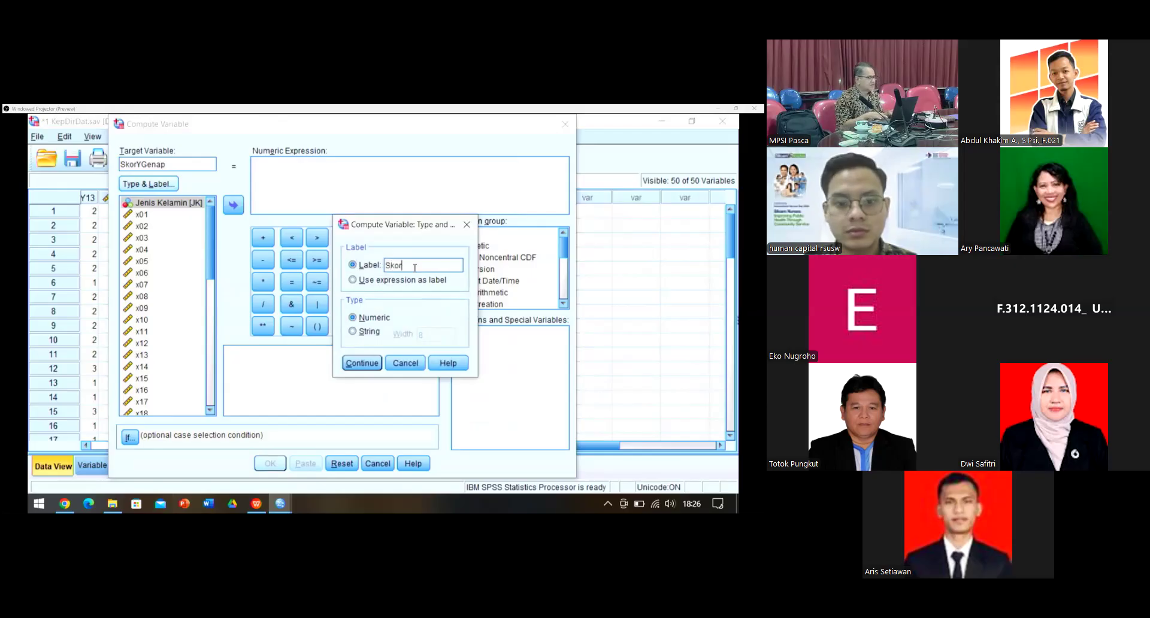
{"action": "type", "text": " Y"}
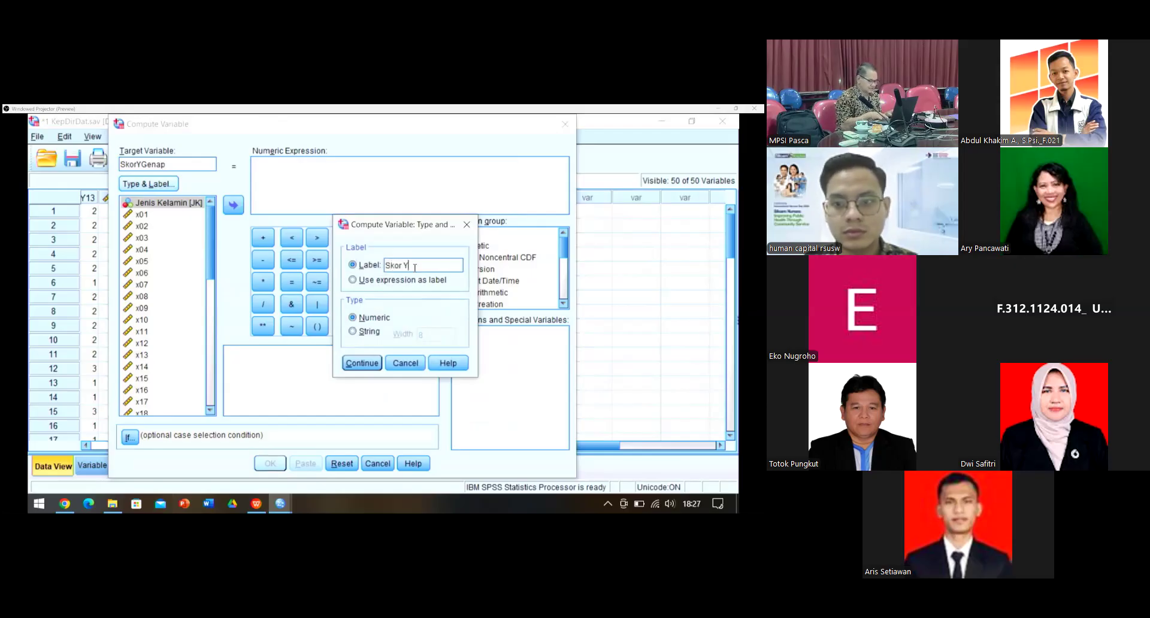
{"action": "type", "text": " Belahan genap"}
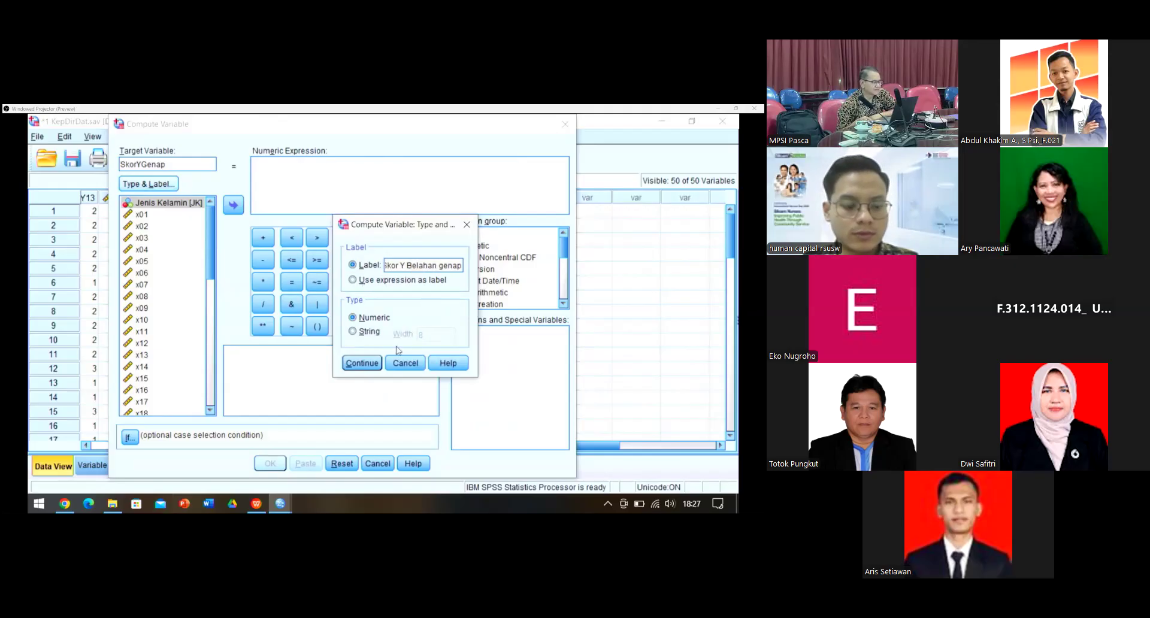
{"action": "left_click", "coordinate": [367, 365]}
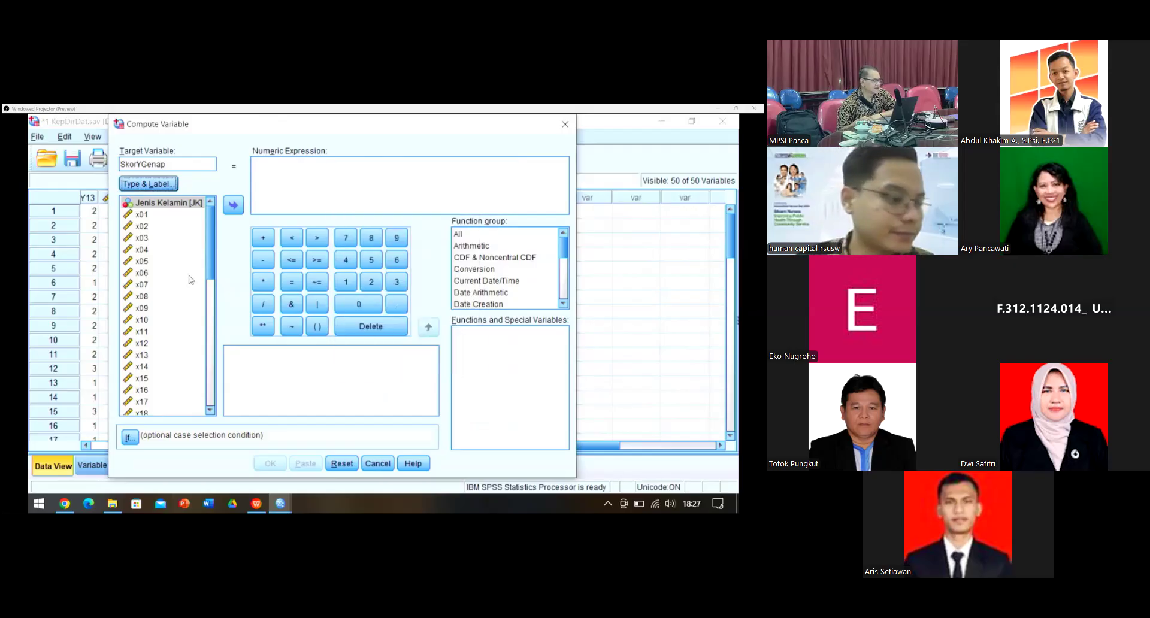
{"action": "scroll", "coordinate": [163, 273], "scroll_direction": "down", "scroll_amount": 5}
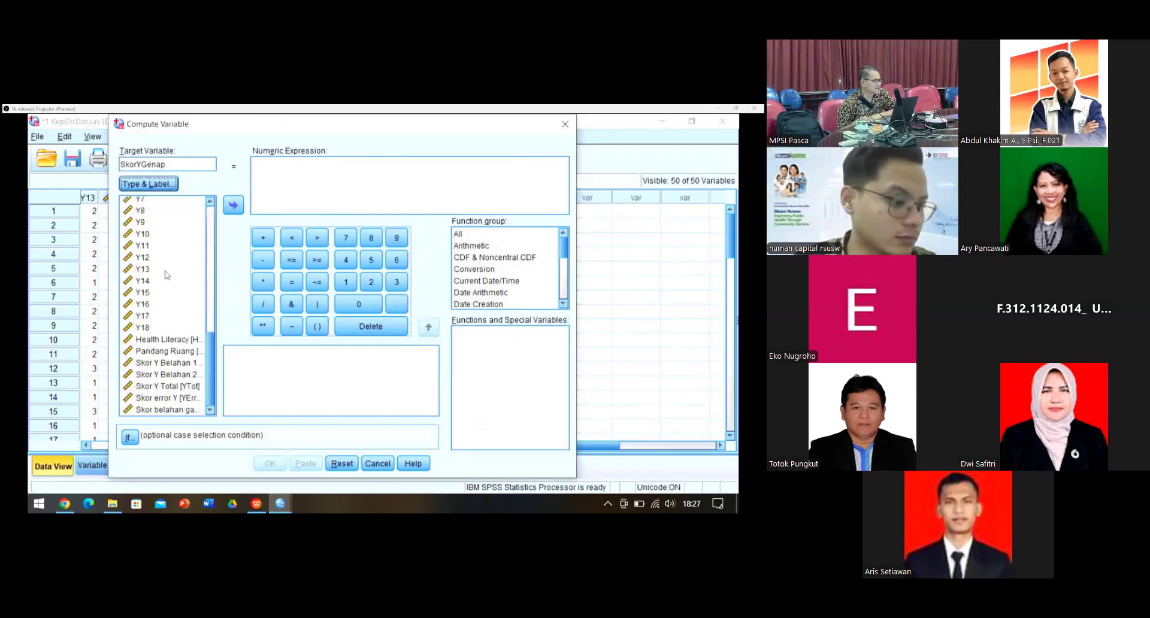
{"action": "scroll", "coordinate": [157, 267], "scroll_direction": "down", "scroll_amount": 5}
{"action": "scroll", "coordinate": [158, 267], "scroll_direction": "up", "scroll_amount": 2}
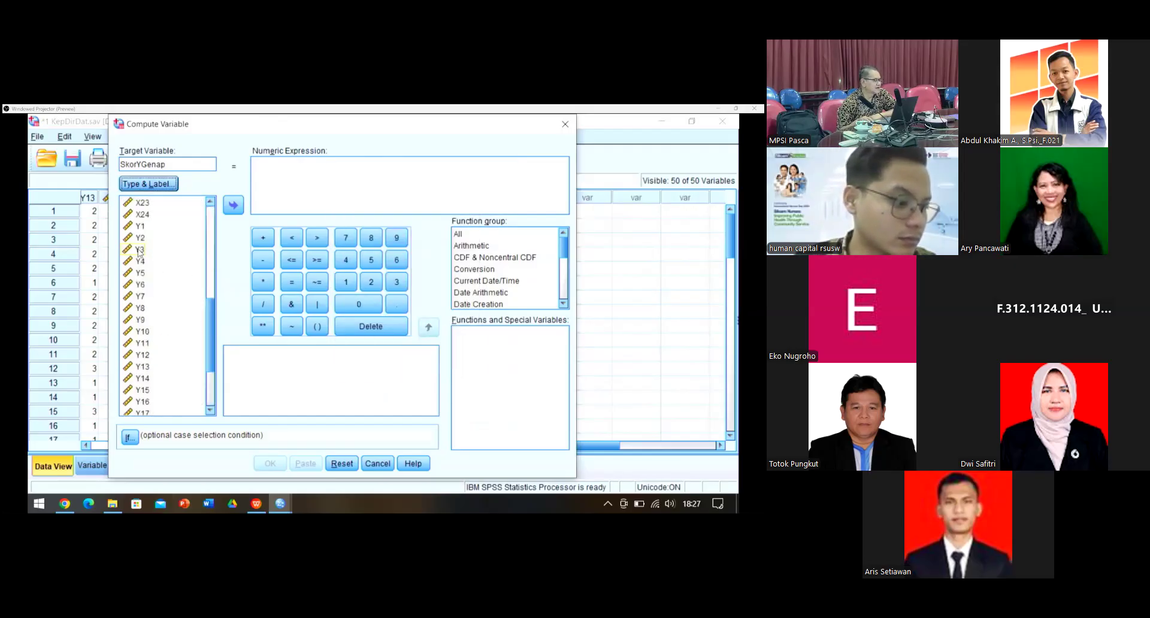
{"action": "left_click", "coordinate": [145, 239]}
Step: Build the SkorYGenap expression Y2 + Y4 + Y6 +
{"action": "left_click", "coordinate": [233, 204]}
{"action": "left_click", "coordinate": [263, 238]}
{"action": "left_click", "coordinate": [140, 238]}
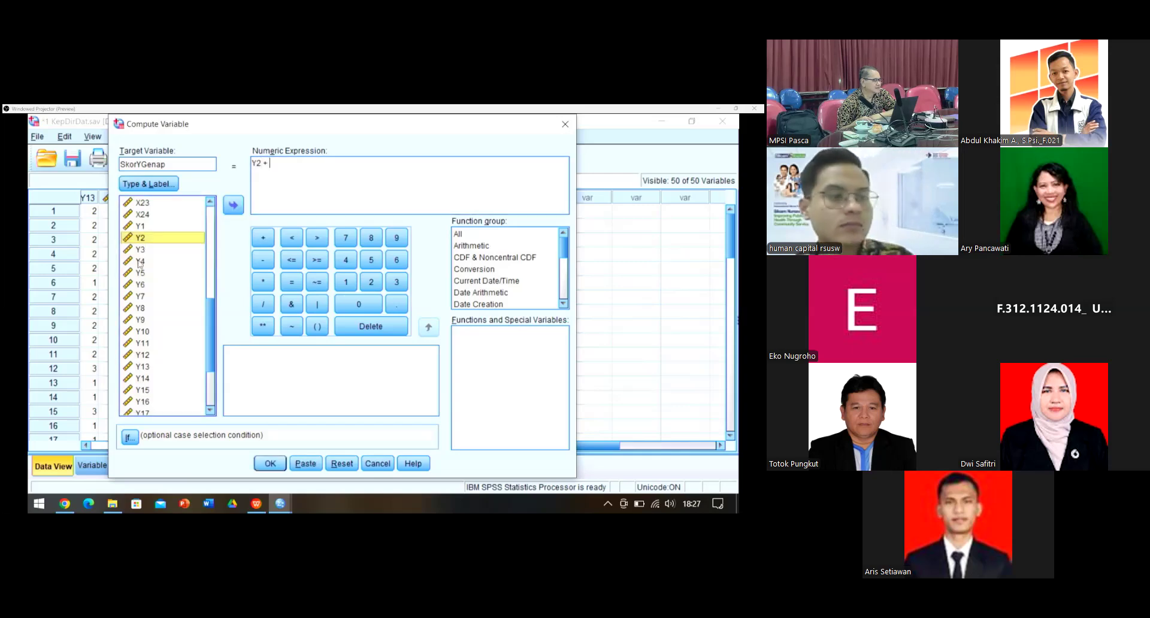
{"action": "left_click", "coordinate": [140, 262]}
{"action": "left_click", "coordinate": [234, 205]}
{"action": "left_click", "coordinate": [263, 238]}
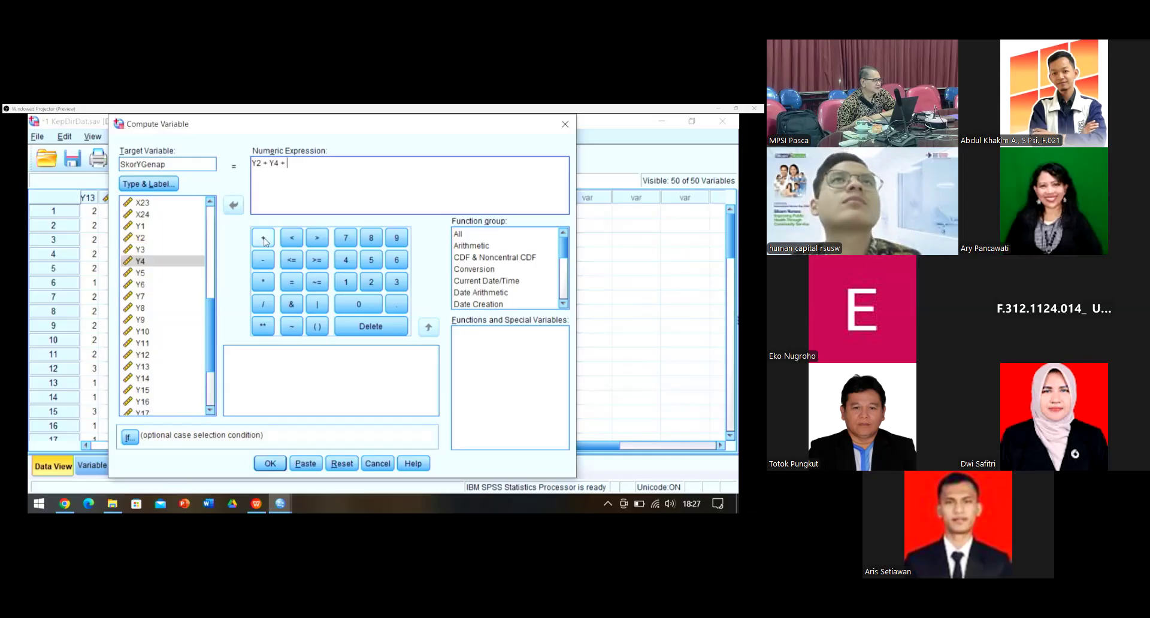
{"action": "left_click", "coordinate": [141, 285]}
{"action": "left_click", "coordinate": [234, 205]}
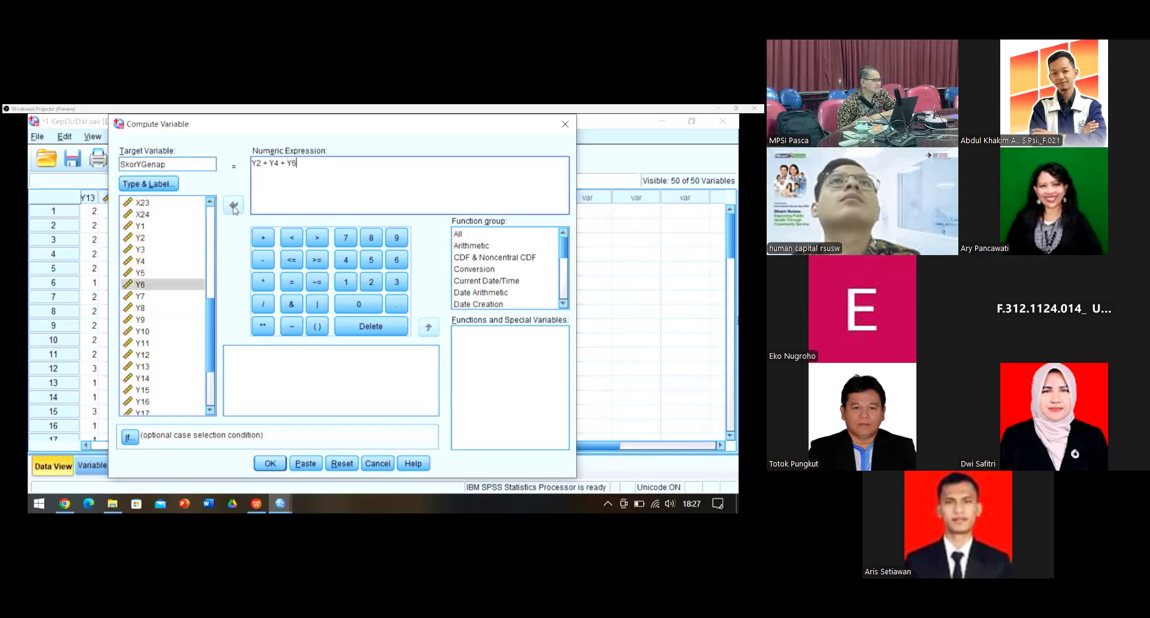
{"action": "left_click", "coordinate": [263, 238]}
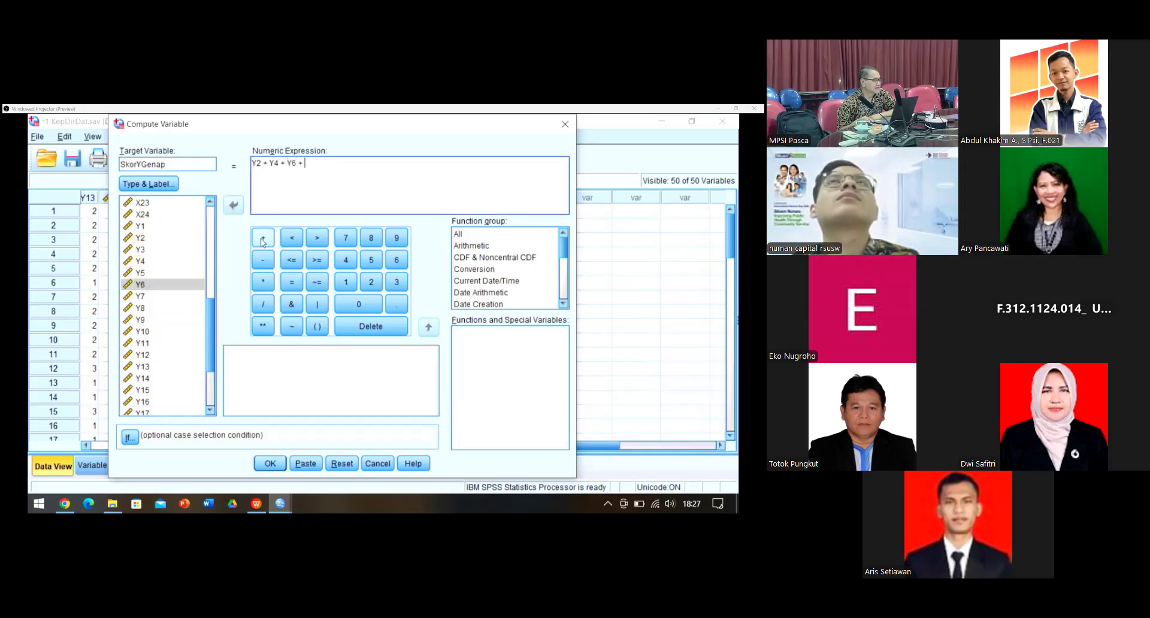
Step: Extend the formula with Y10 + Y14 + Y16 + Y18
{"action": "left_click", "coordinate": [144, 311]}
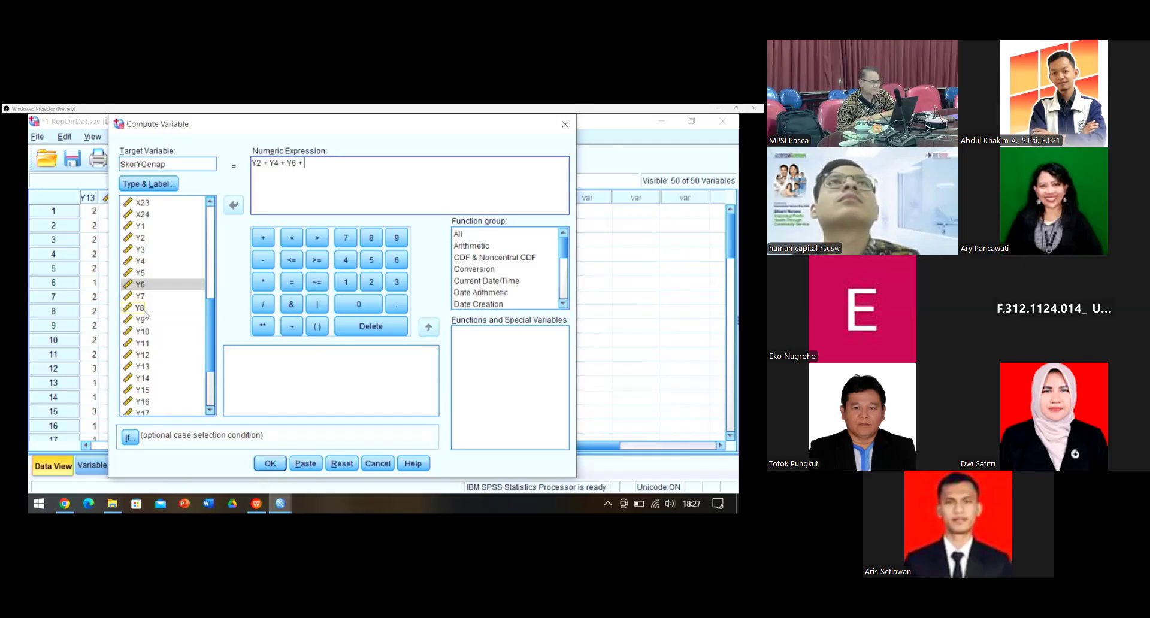
{"action": "left_click", "coordinate": [141, 333]}
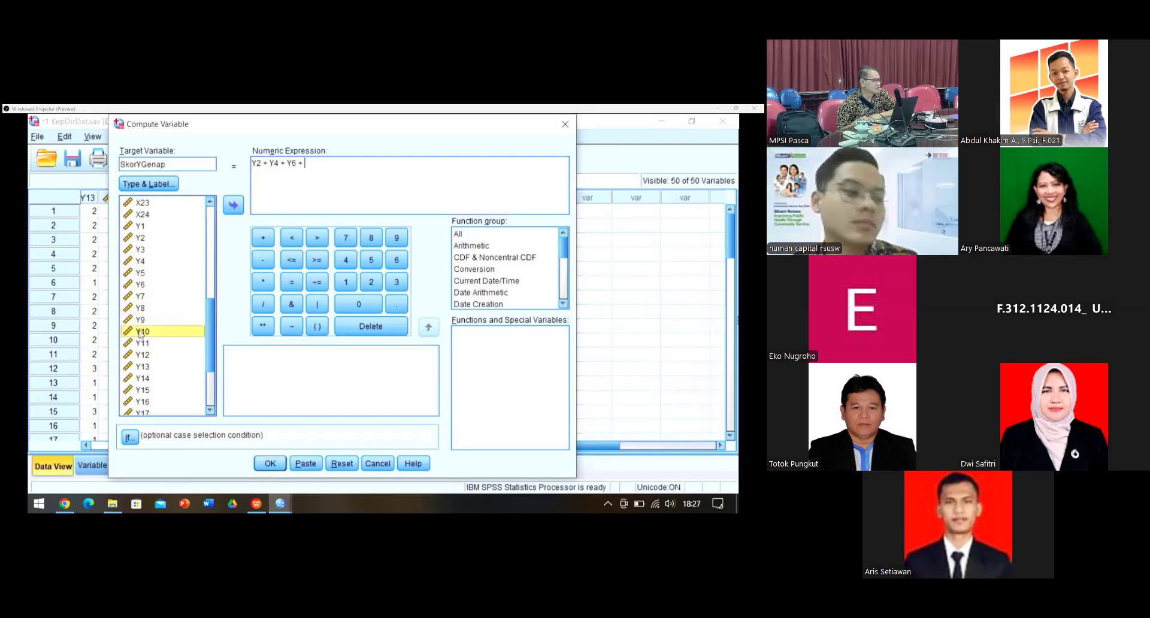
{"action": "double_click", "coordinate": [141, 333]}
{"action": "left_click", "coordinate": [254, 243]}
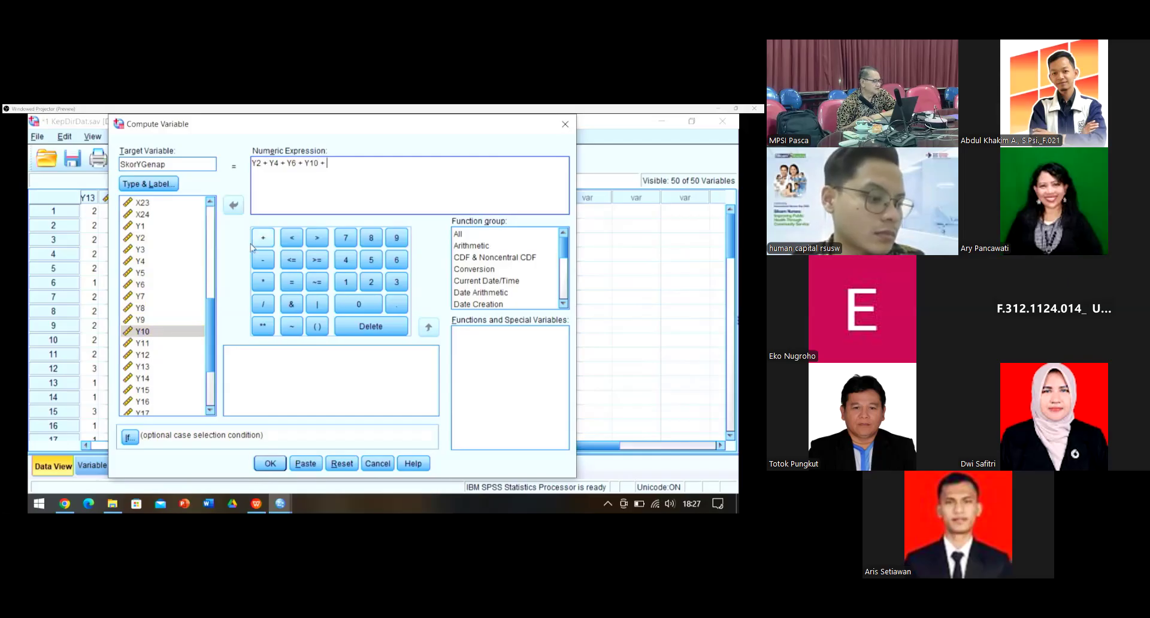
{"action": "left_click", "coordinate": [136, 378]}
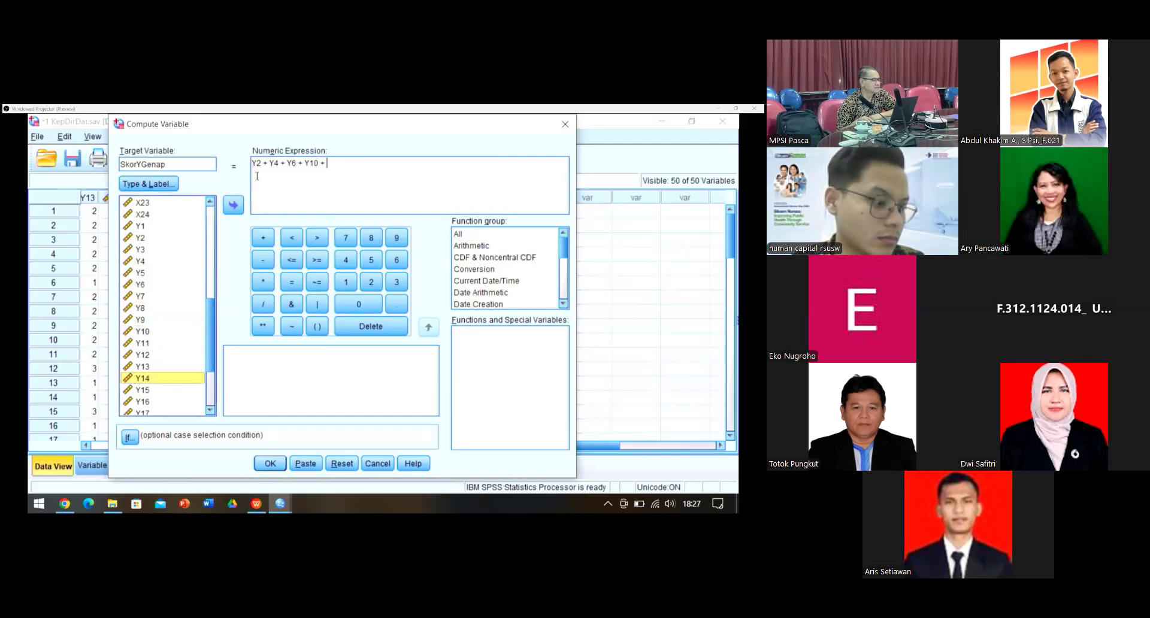
{"action": "left_click", "coordinate": [234, 205]}
{"action": "left_click", "coordinate": [258, 237]}
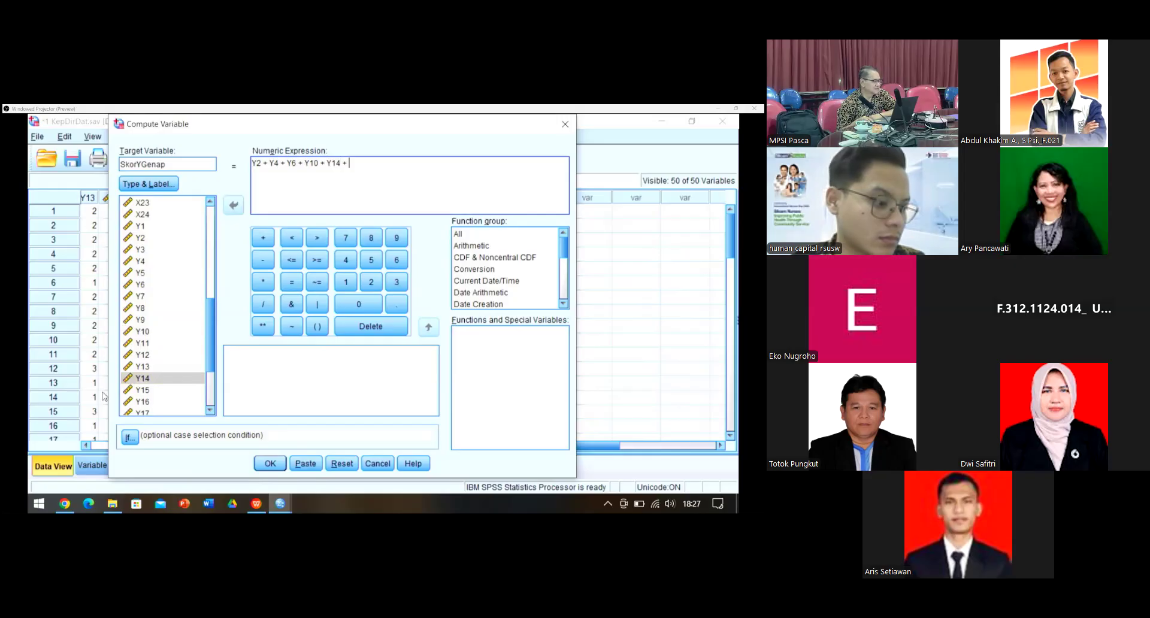
{"action": "left_click", "coordinate": [142, 401]}
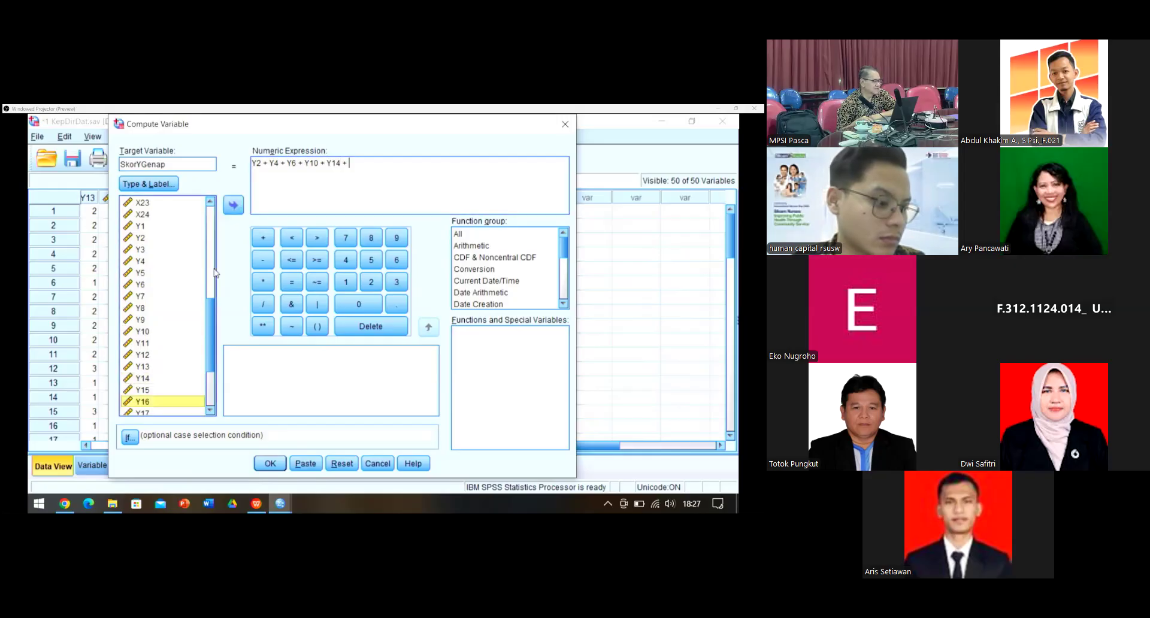
{"action": "left_click", "coordinate": [235, 205]}
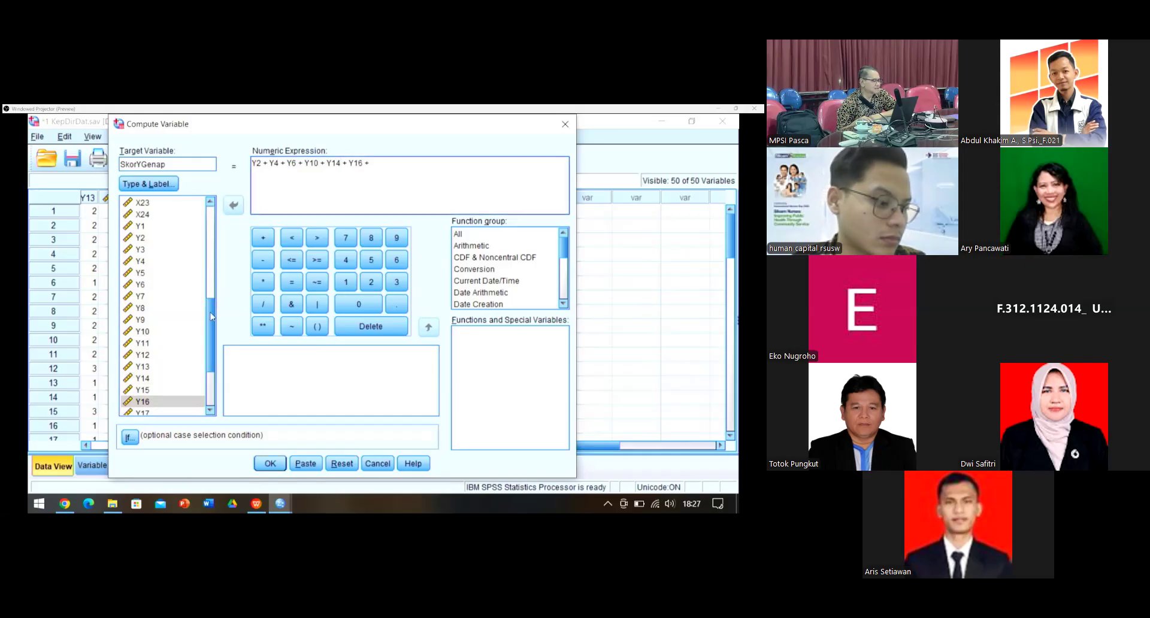
{"action": "scroll", "coordinate": [139, 338], "scroll_direction": "down", "scroll_amount": 3}
{"action": "left_click", "coordinate": [139, 337]}
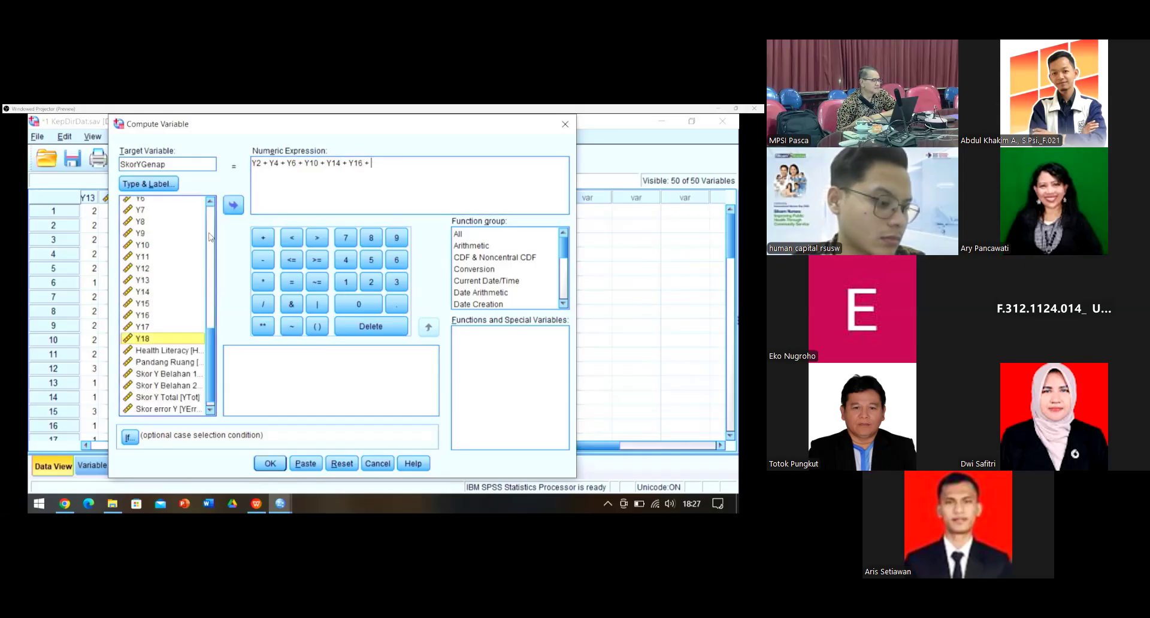
{"action": "left_click", "coordinate": [234, 206]}
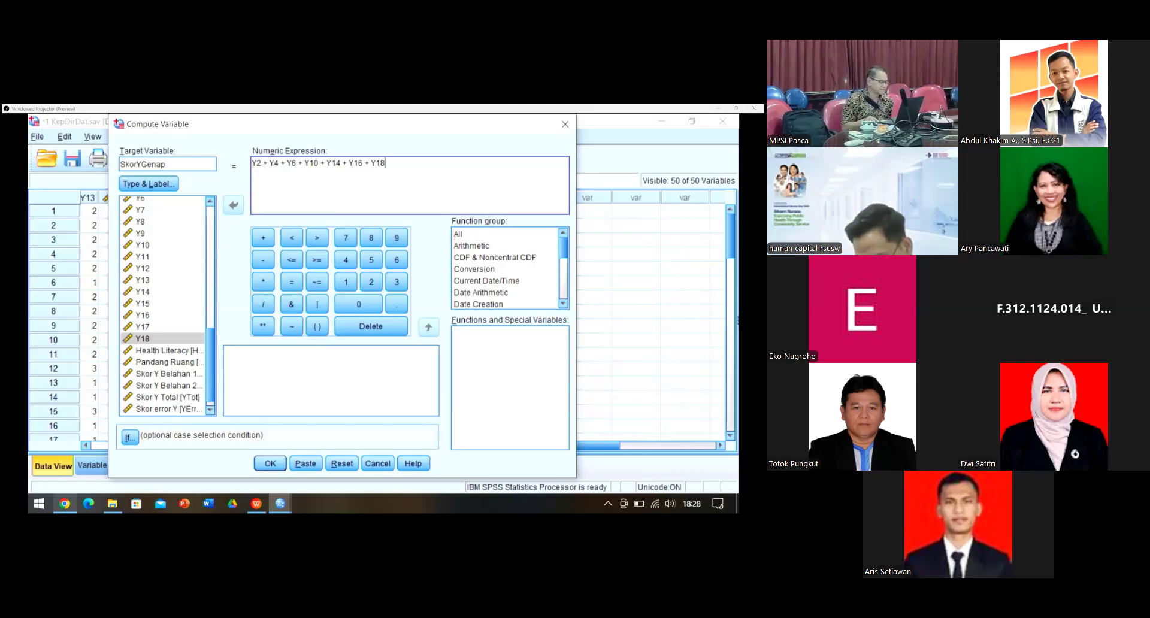
Step: Compute SkorYGenap and set its measurement level to Scale in Variable View
{"action": "left_click", "coordinate": [272, 465]}
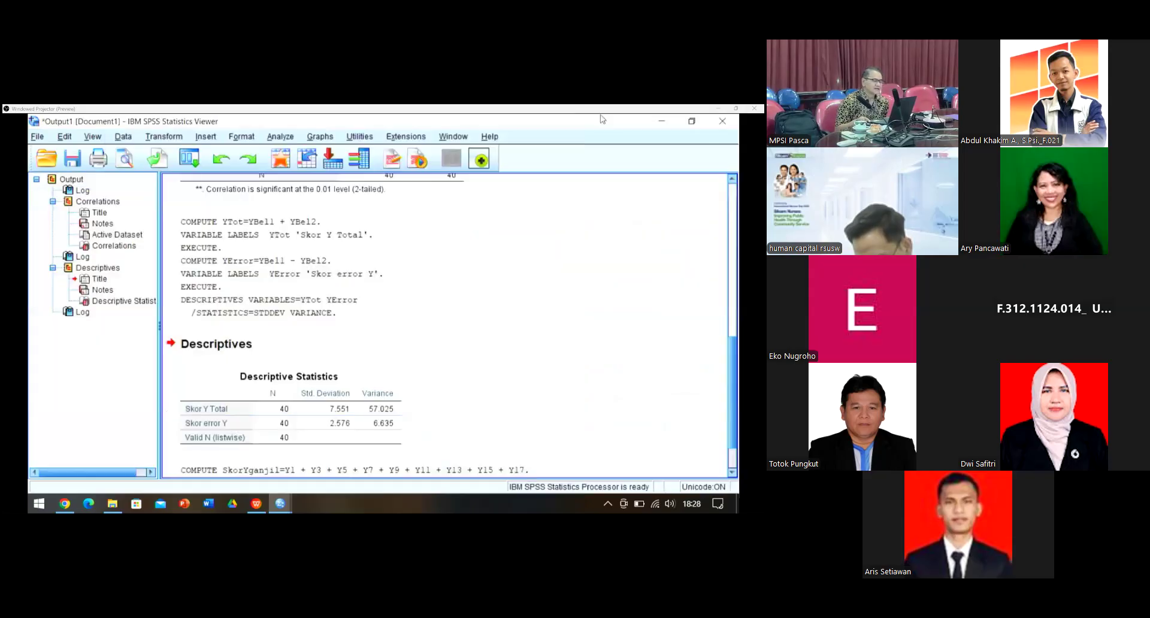
{"action": "left_click", "coordinate": [285, 504]}
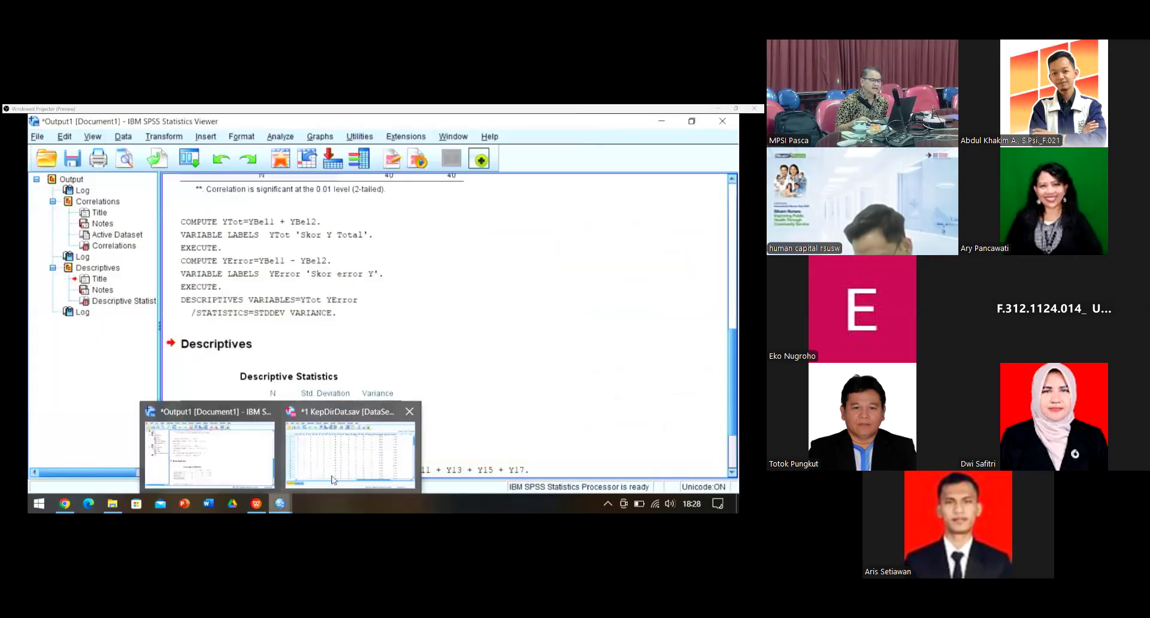
{"action": "left_click", "coordinate": [333, 480]}
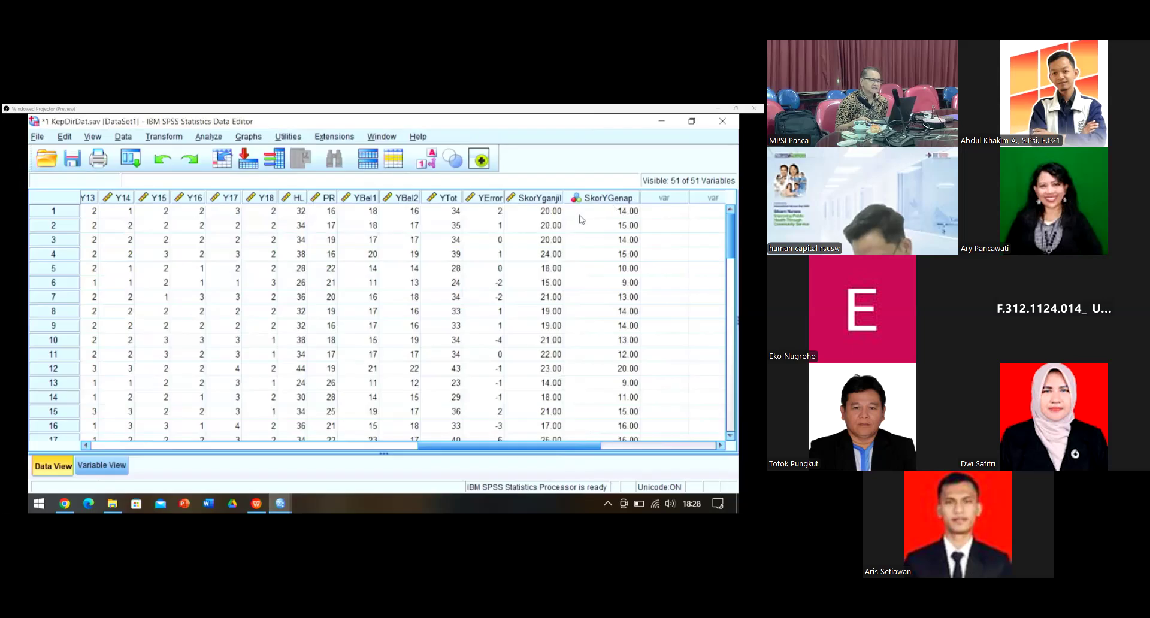
{"action": "left_click", "coordinate": [103, 464]}
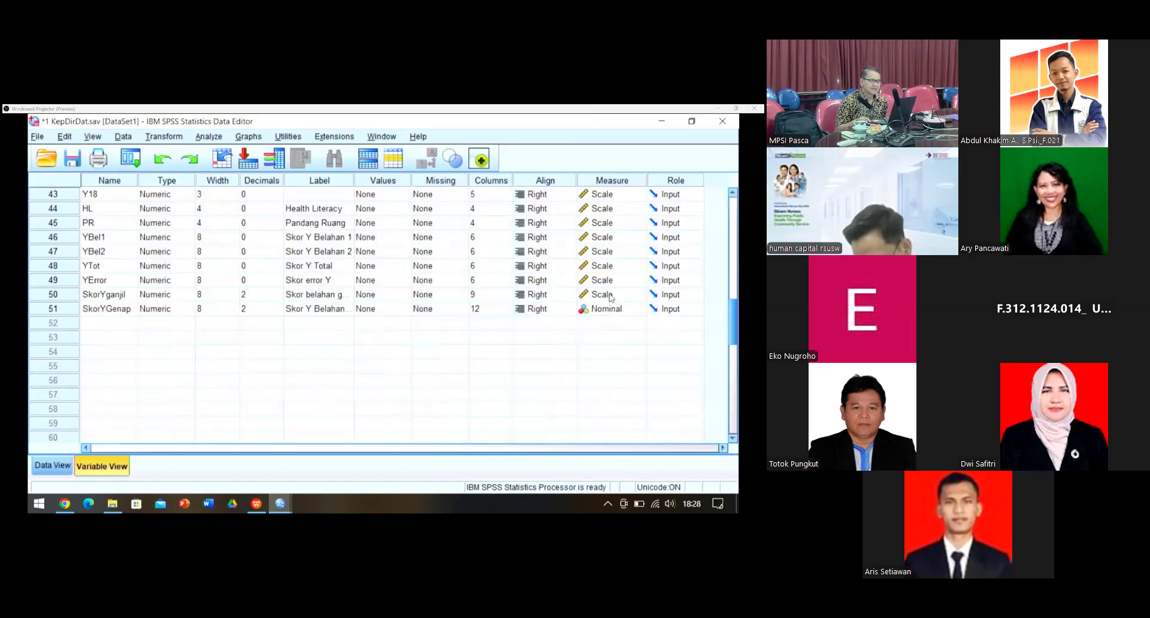
{"action": "left_click", "coordinate": [645, 312]}
{"action": "left_click", "coordinate": [641, 309]}
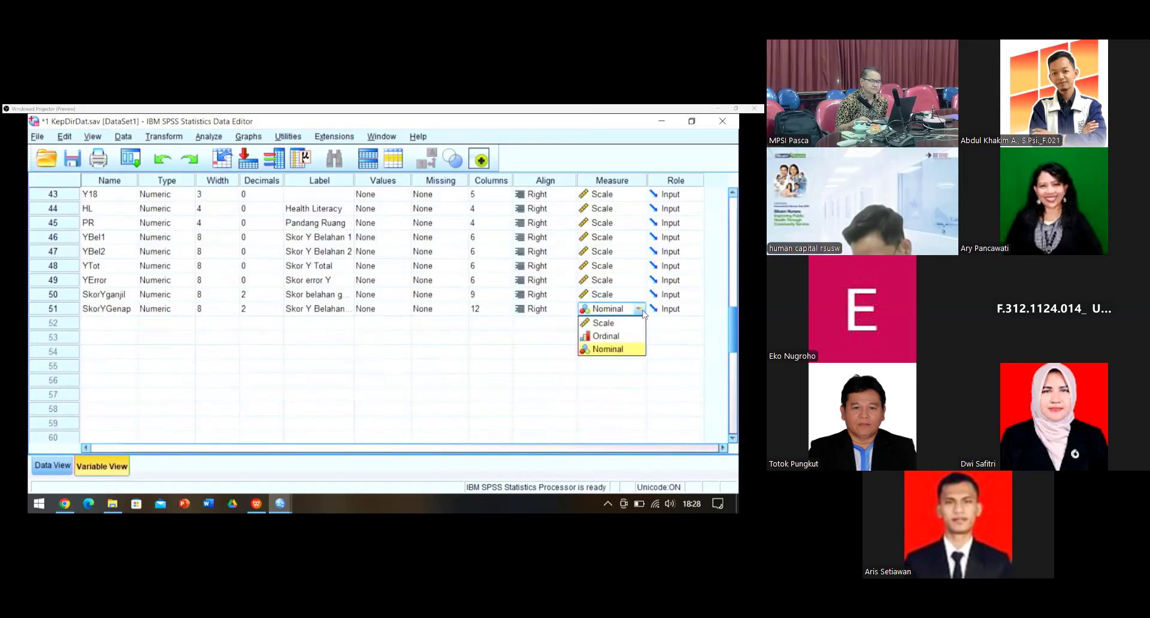
{"action": "left_click", "coordinate": [628, 324]}
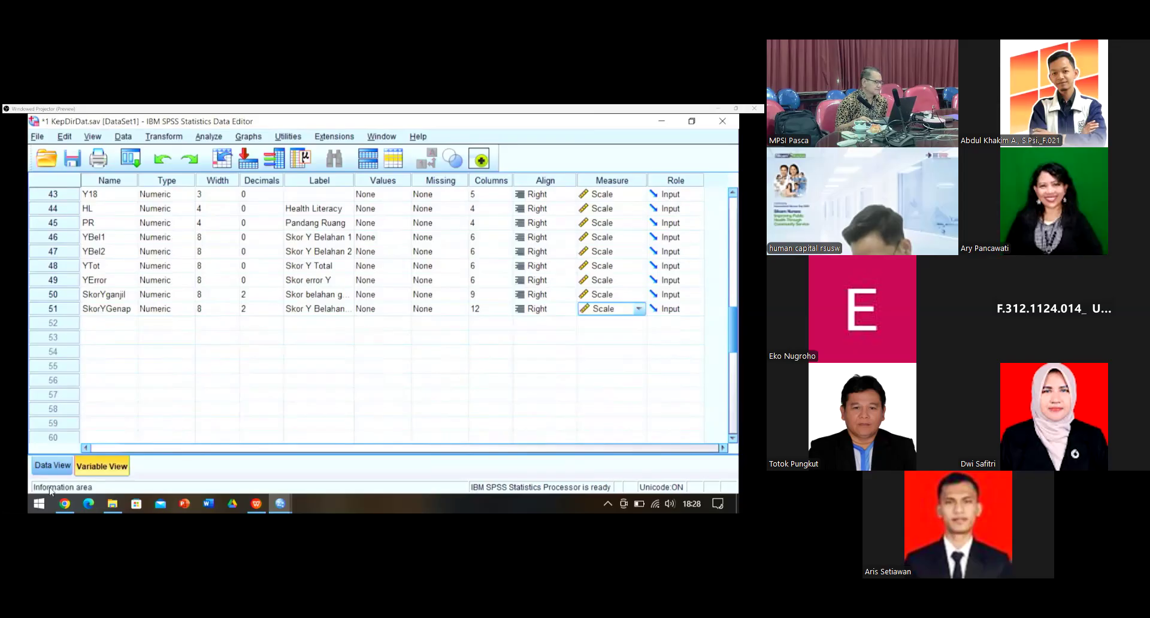
Step: Set SkorYganjil and SkorYGenap to 0 decimal places and check the data values
{"action": "left_click", "coordinate": [53, 466]}
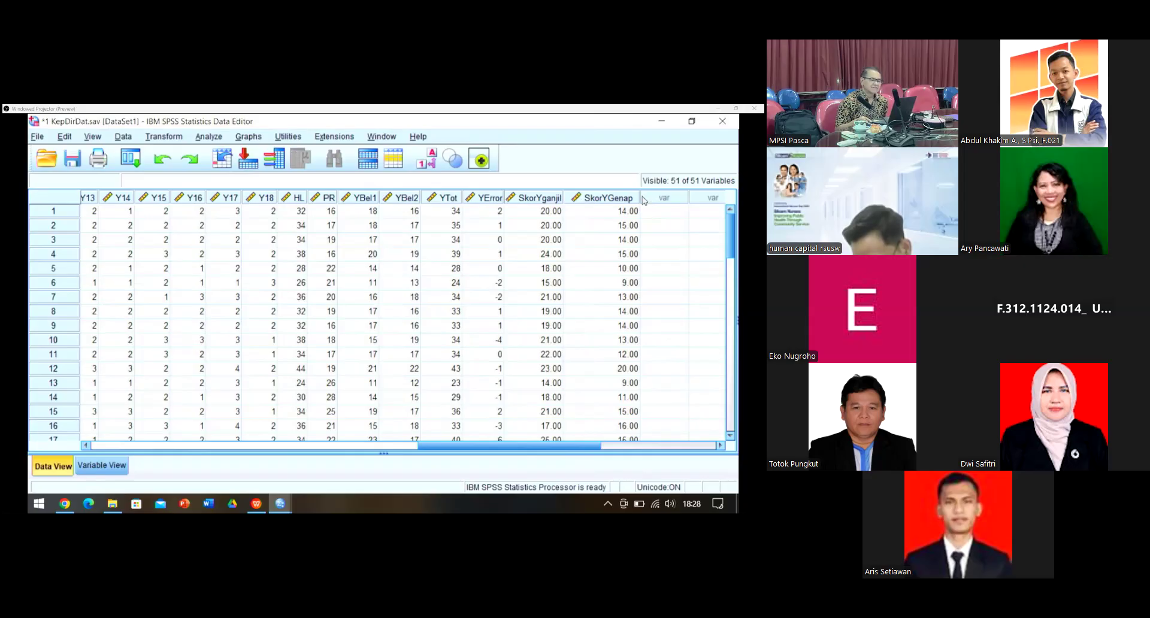
{"action": "left_click_drag", "start_coordinate": [640, 196], "coordinate": [636, 200]}
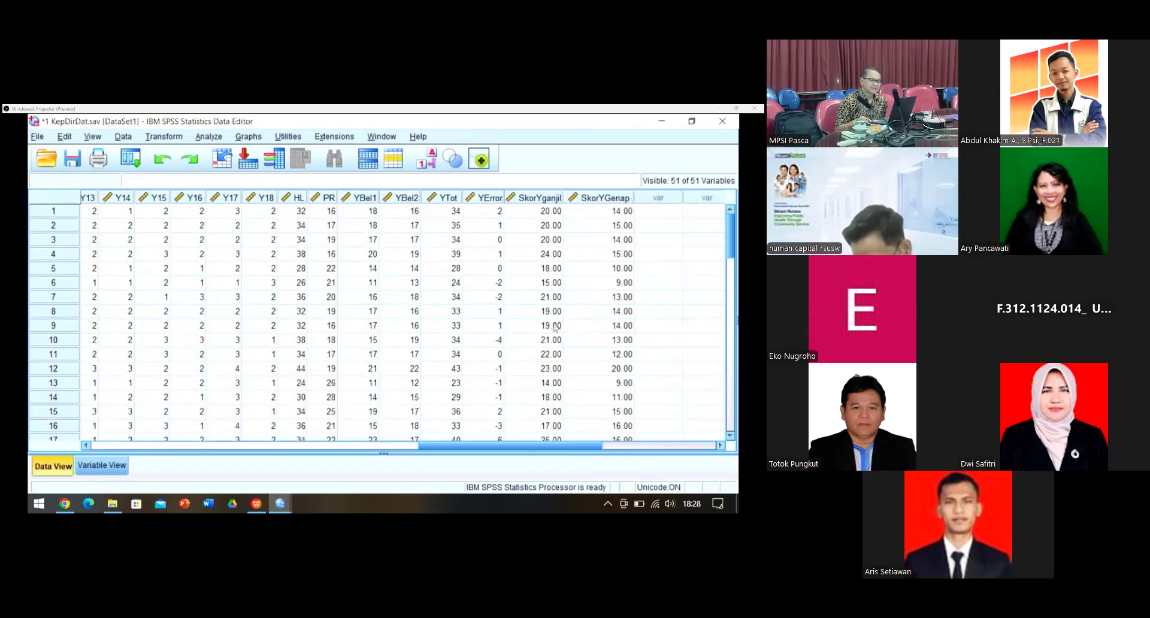
{"action": "left_click", "coordinate": [102, 466]}
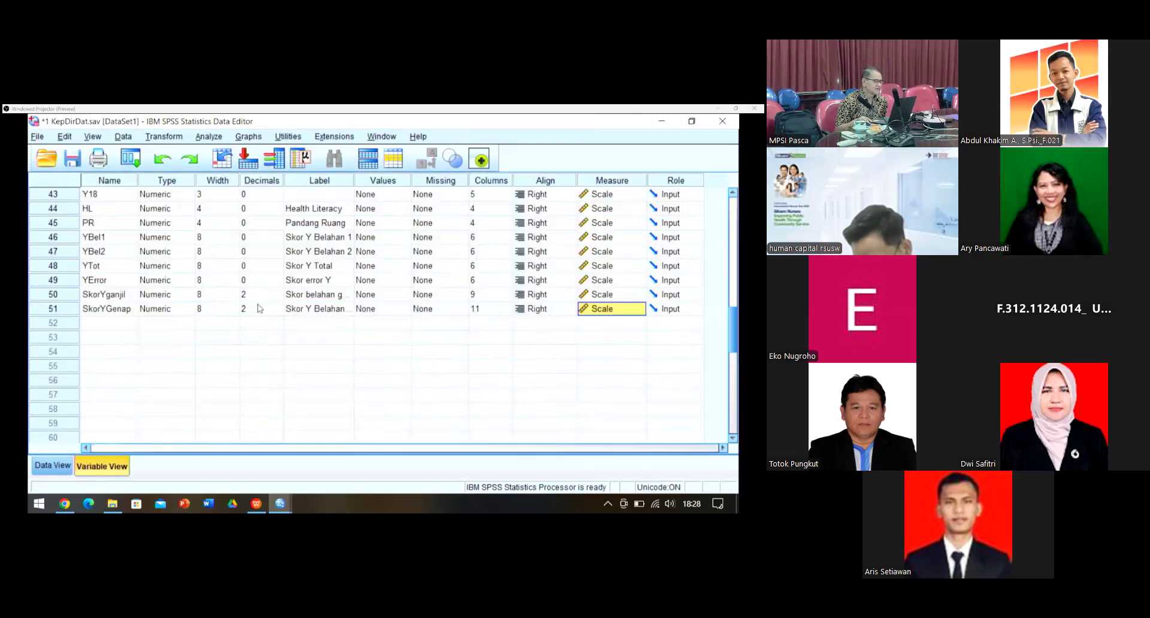
{"action": "left_click", "coordinate": [278, 299]}
{"action": "type", "text": "0"}
{"action": "left_click", "coordinate": [278, 311]}
{"action": "type", "text": "0"}
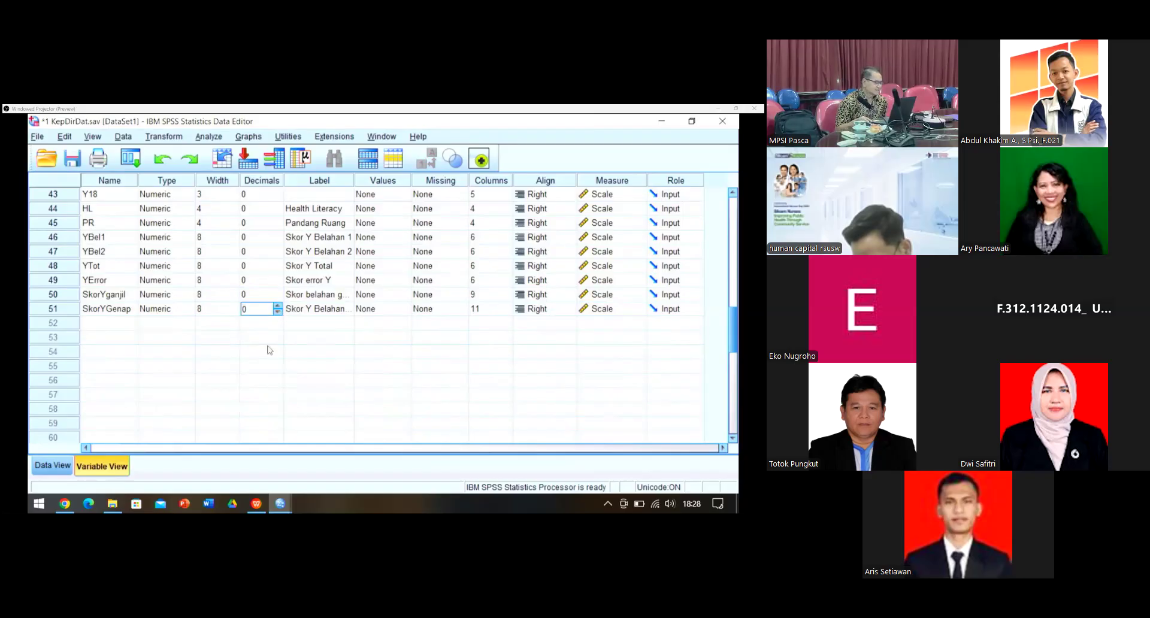
{"action": "left_click", "coordinate": [53, 465]}
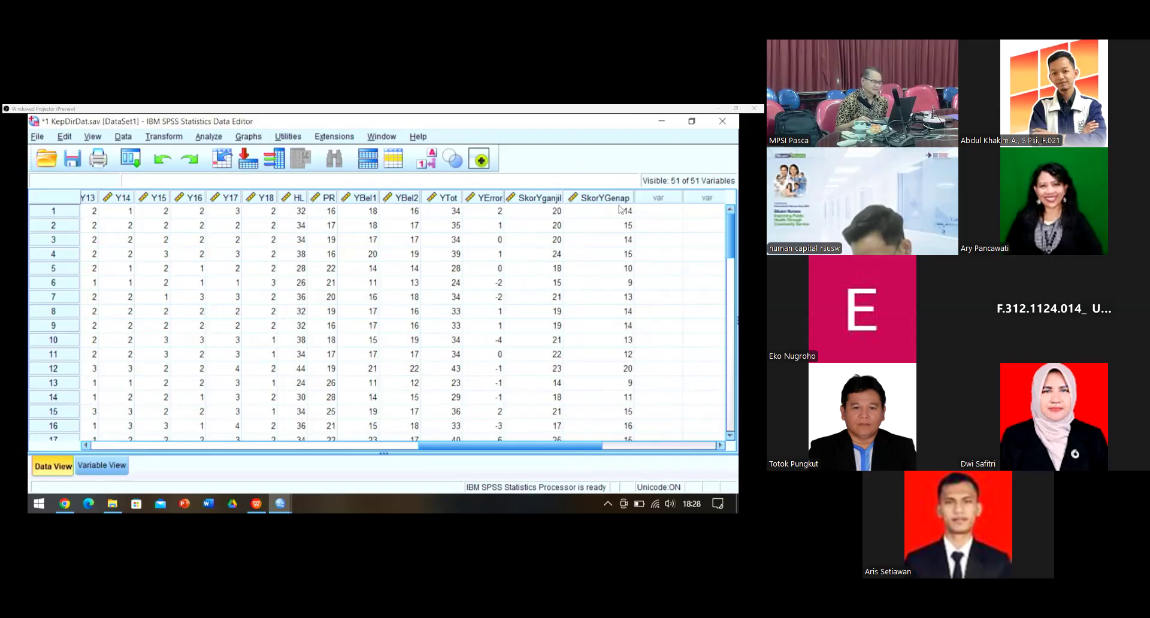
Step: Show the Spearman-Brown calculation on WPS slide 37, then return to the SPSS data
{"action": "left_click", "coordinate": [257, 505]}
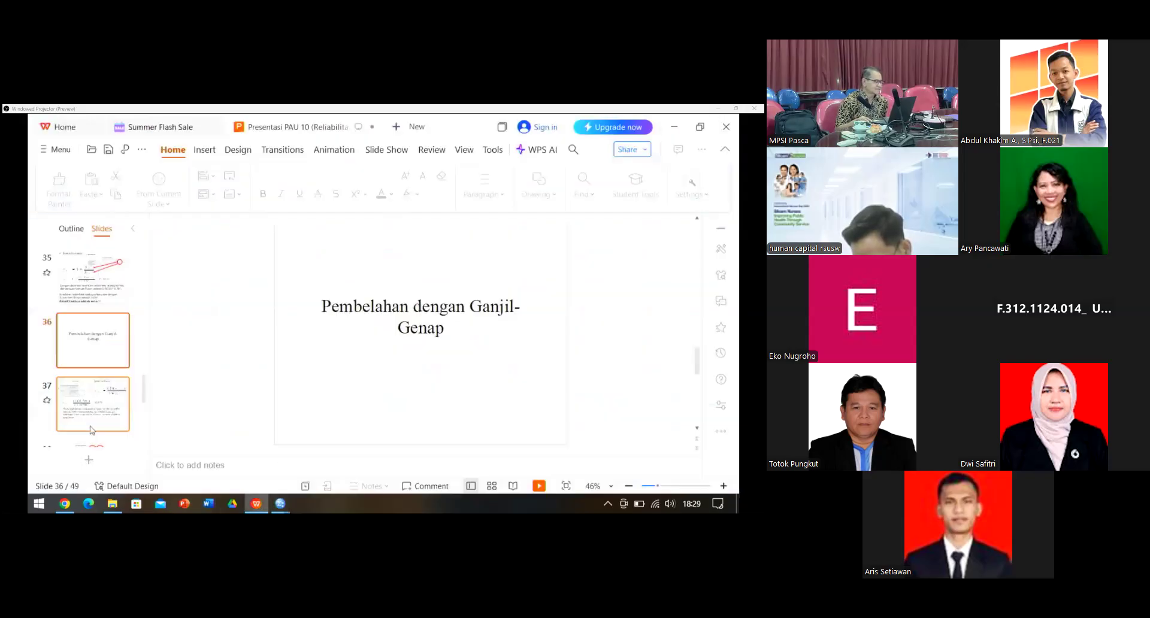
{"action": "left_click", "coordinate": [91, 429]}
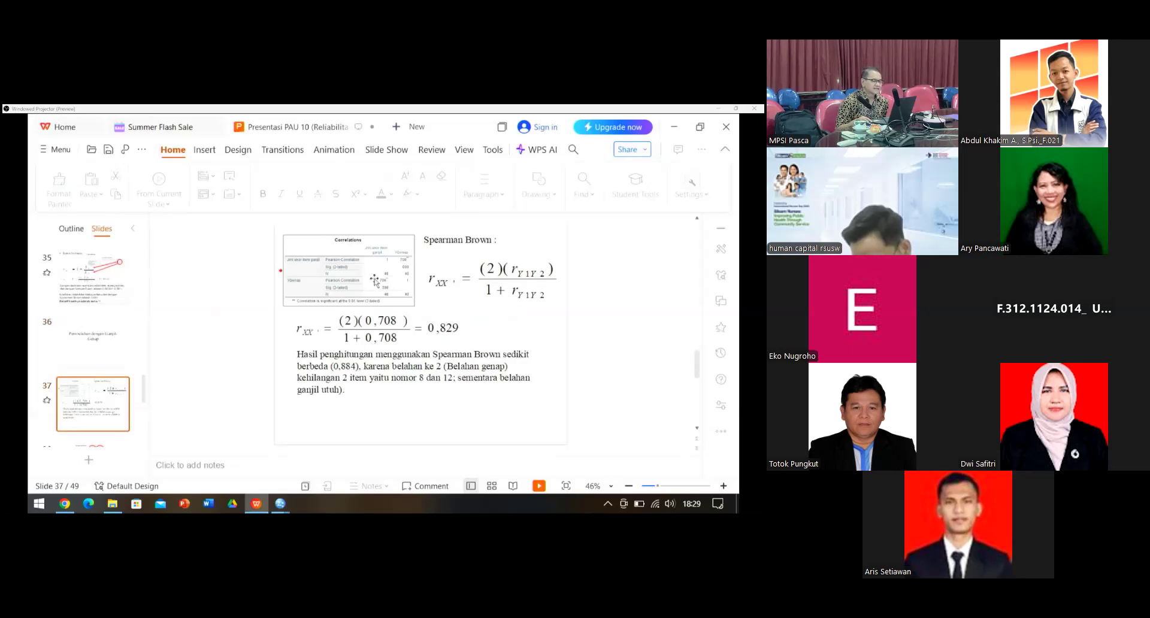
{"action": "left_click", "coordinate": [280, 504]}
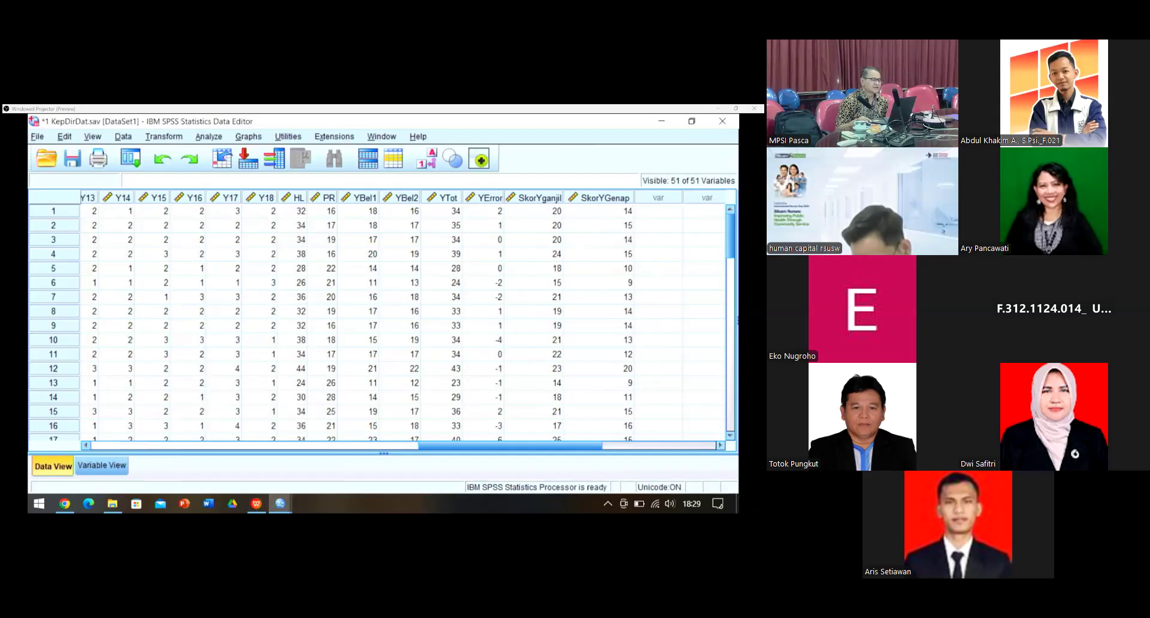
Step: Run a bivariate correlation of Skor belahan ganjil with Skor Y Belahan genap
{"action": "left_click", "coordinate": [209, 137]}
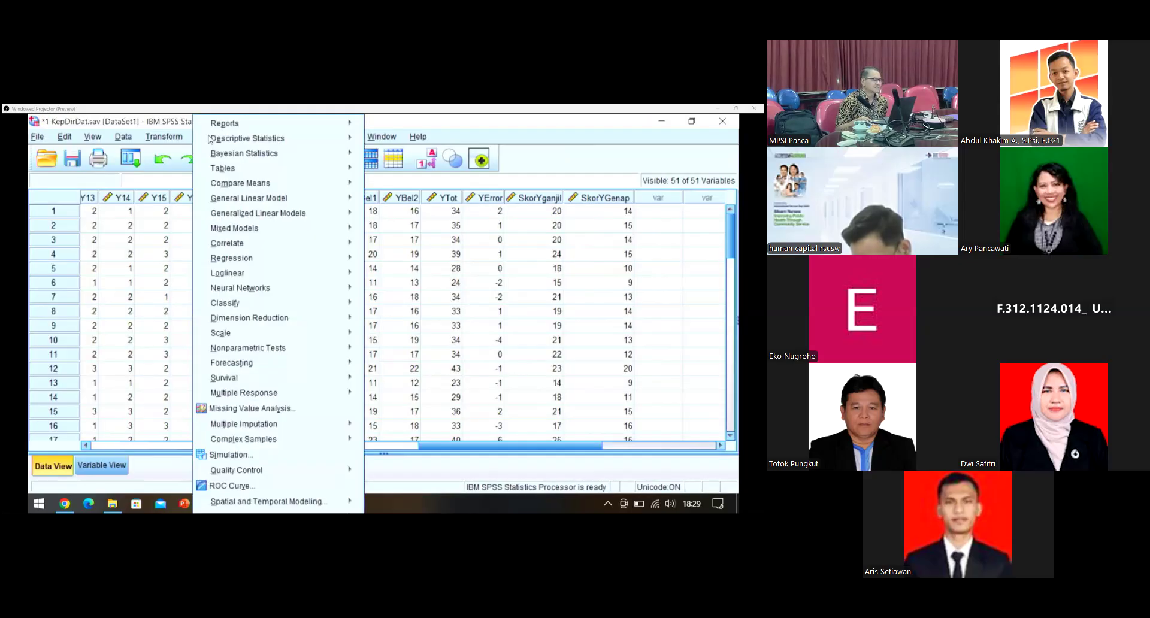
{"action": "mouse_move", "coordinate": [233, 245]}
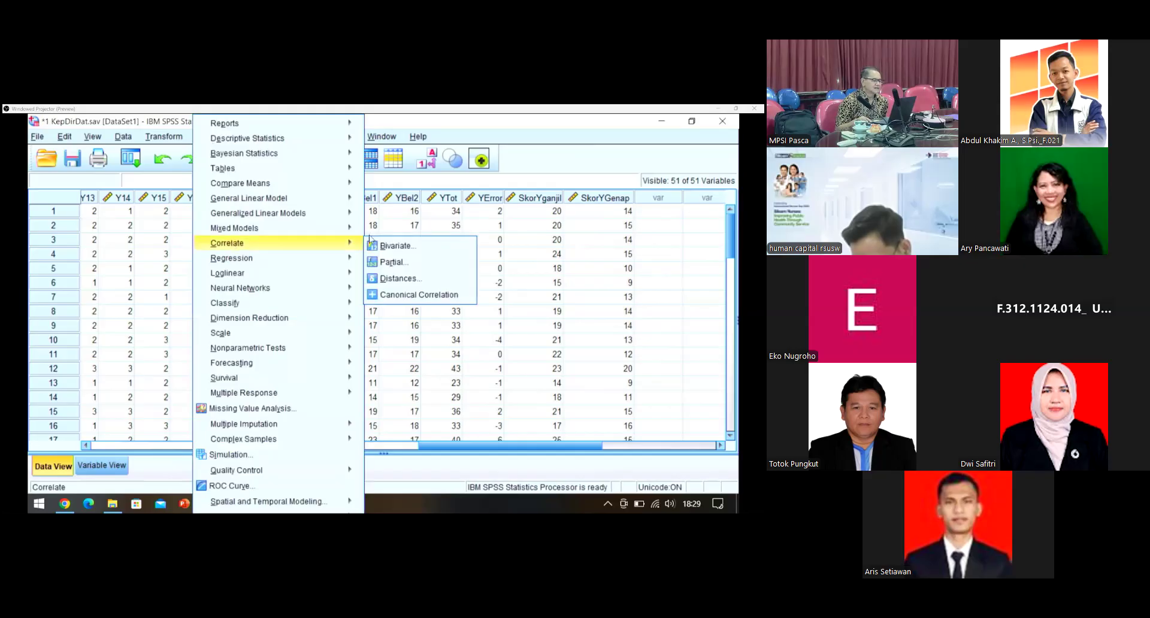
{"action": "left_click", "coordinate": [392, 246]}
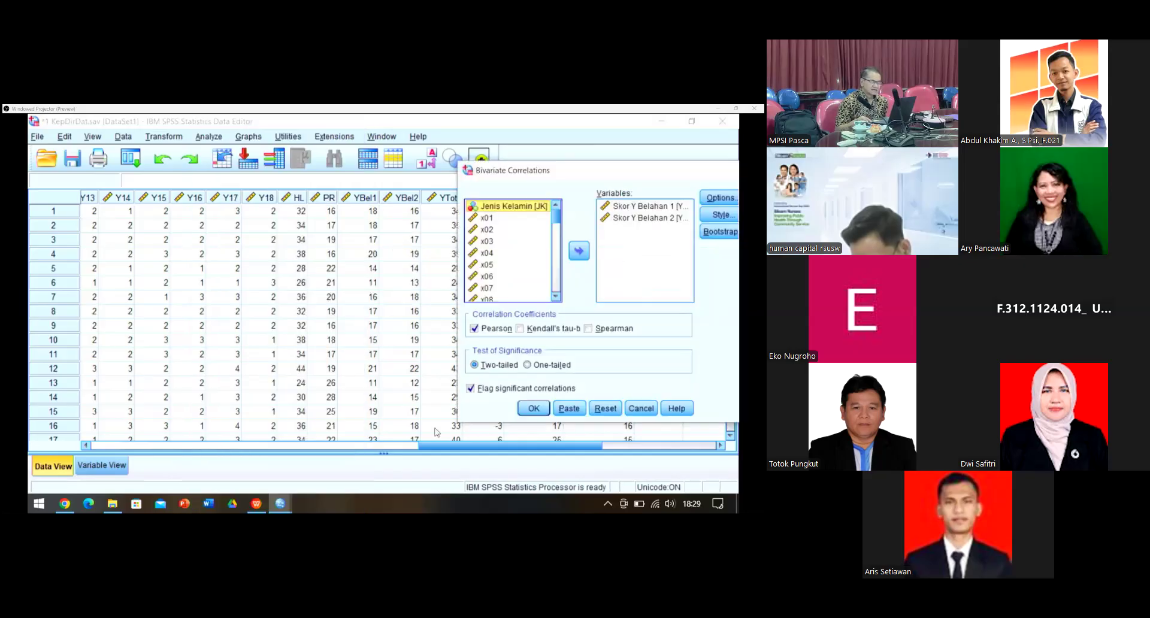
{"action": "left_click", "coordinate": [605, 409]}
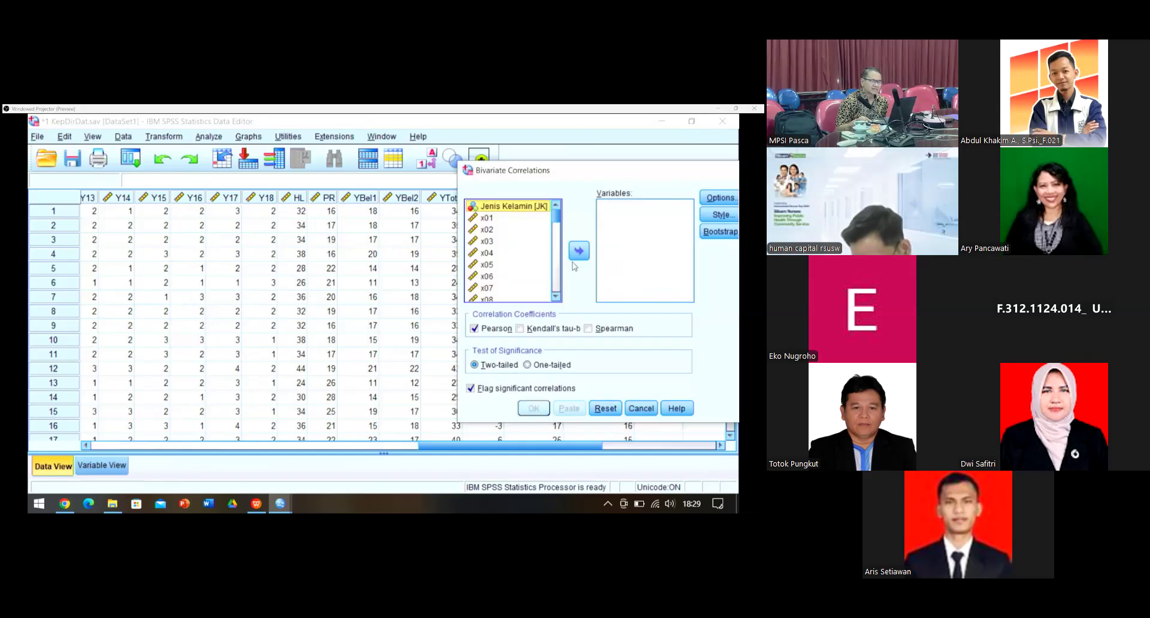
{"action": "scroll", "coordinate": [546, 269], "scroll_direction": "down", "scroll_amount": 10}
{"action": "scroll", "coordinate": [546, 268], "scroll_direction": "down", "scroll_amount": 5}
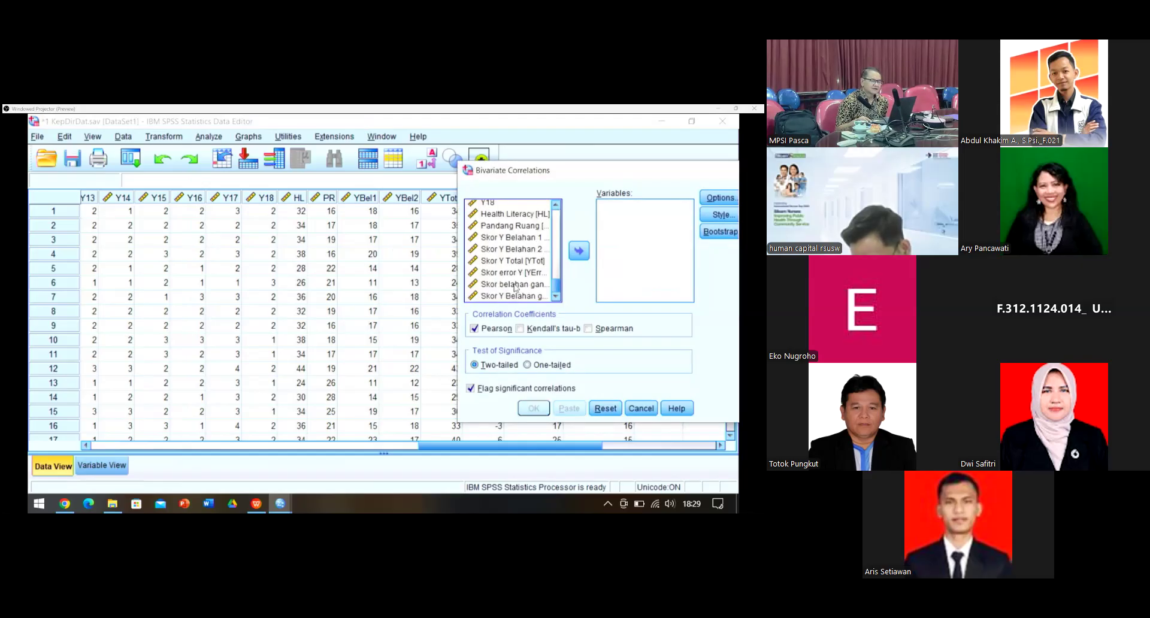
{"action": "left_click", "coordinate": [514, 285]}
{"action": "double_click", "coordinate": [514, 285]}
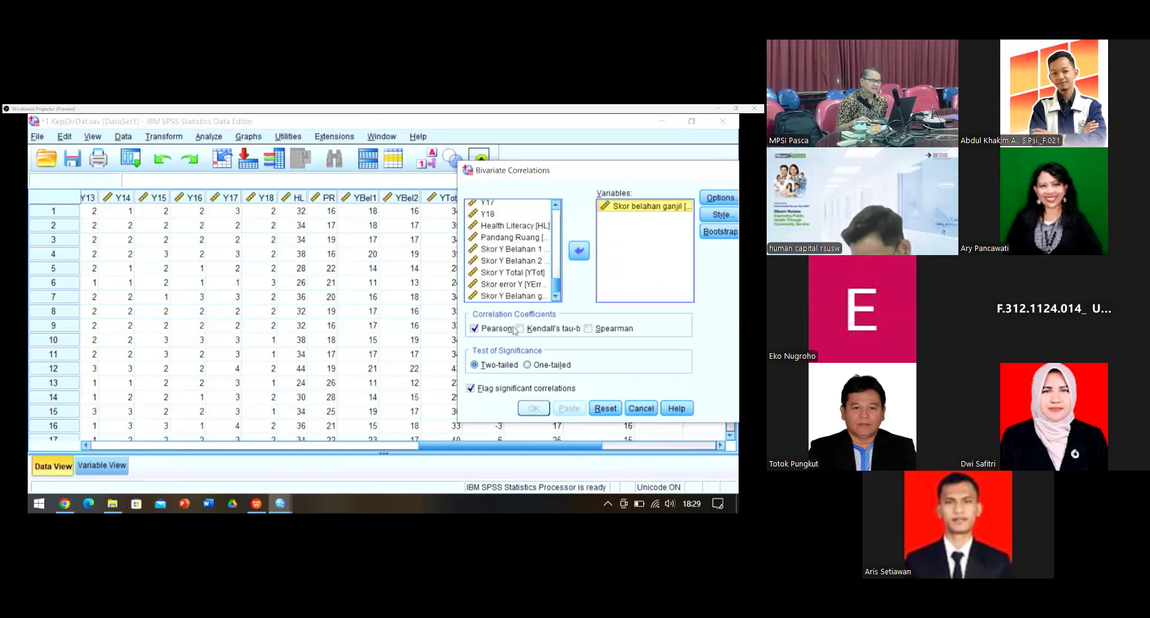
{"action": "left_click", "coordinate": [514, 297]}
{"action": "left_click", "coordinate": [578, 253]}
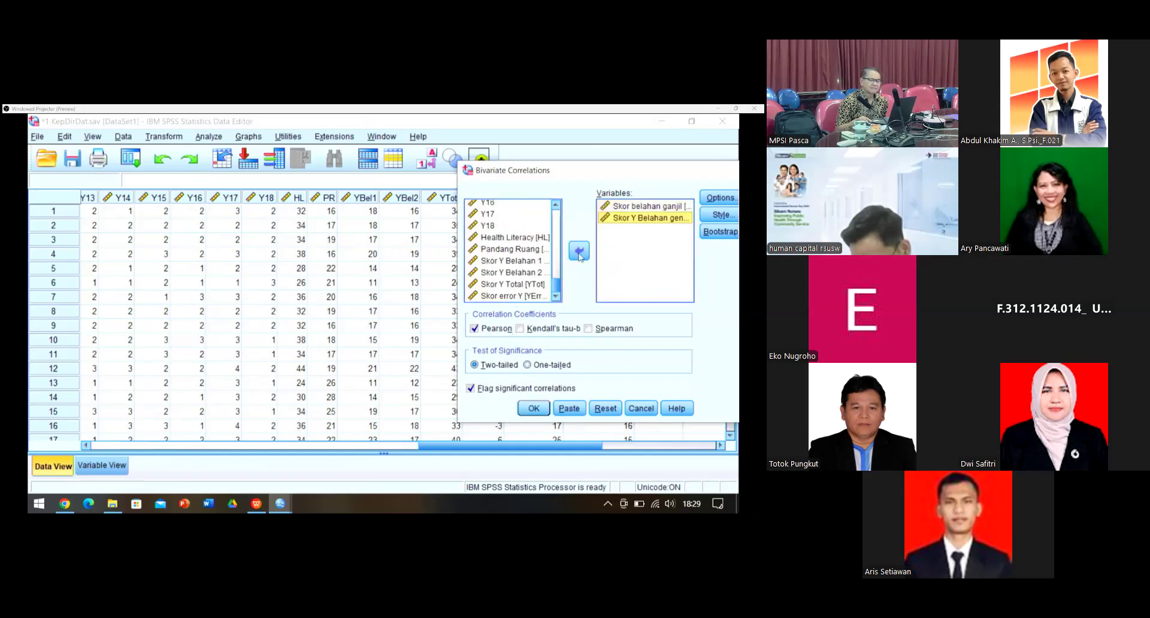
{"action": "left_click", "coordinate": [531, 409]}
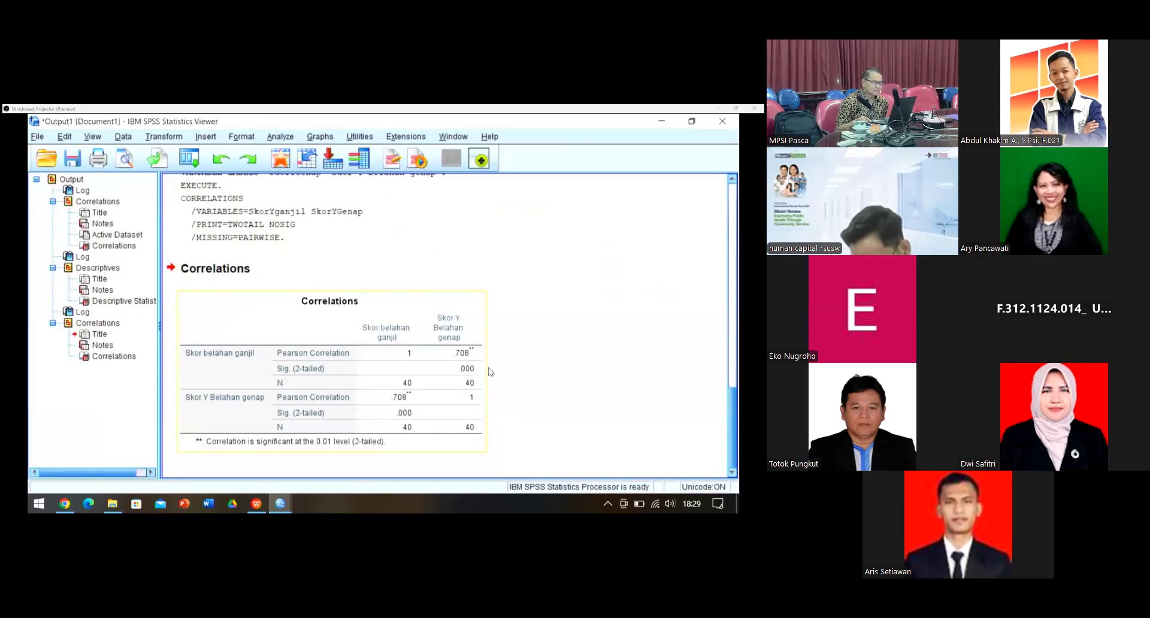
Step: Bring the Spearman-Brown slide 37 back up for comparison
{"action": "left_click", "coordinate": [256, 505]}
{"action": "mouse_move", "coordinate": [256, 508]}
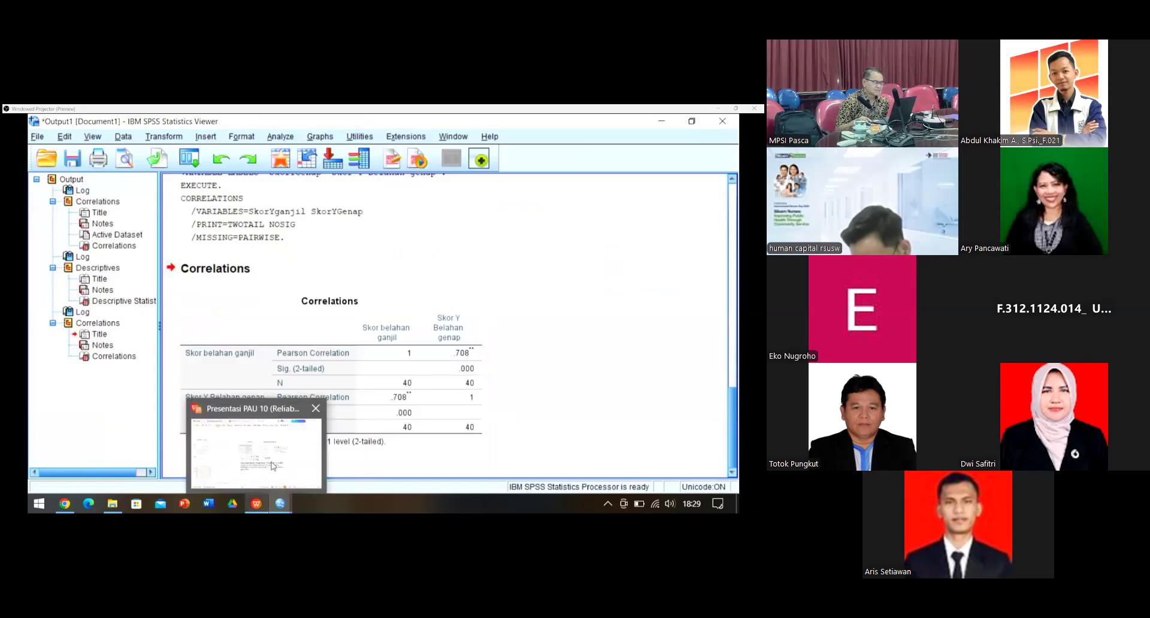
{"action": "left_click", "coordinate": [273, 466]}
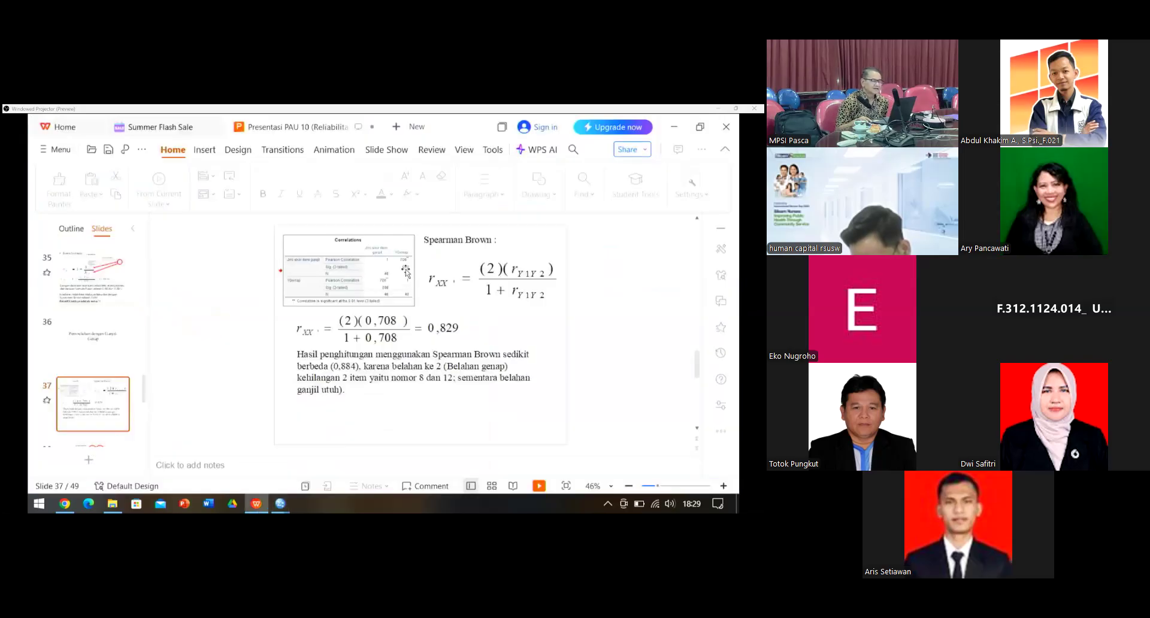